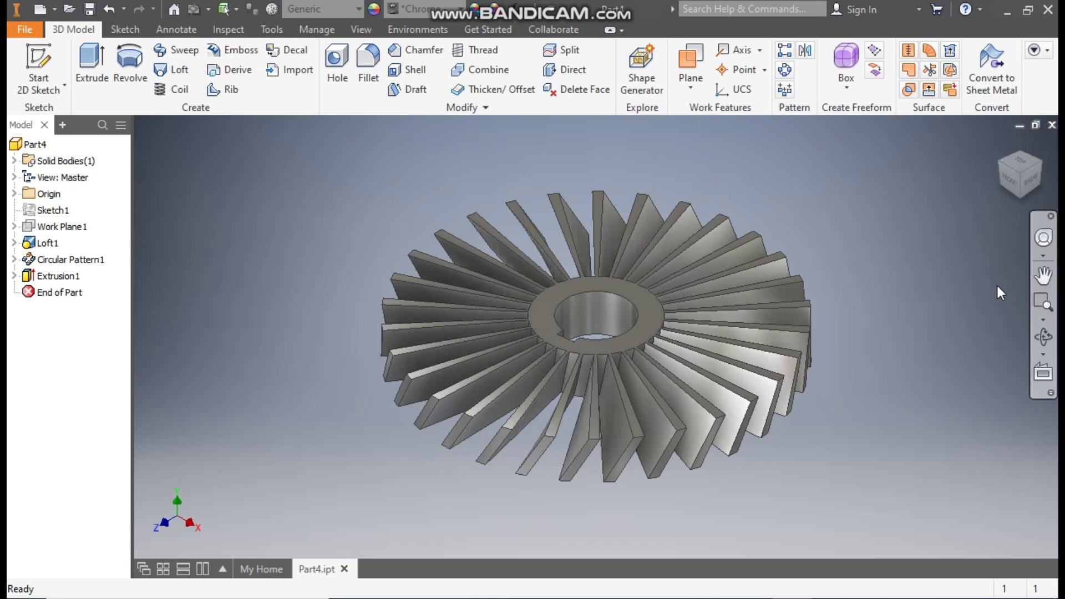
# Create a new Standard (mm) part and start Sketch1 on the XZ plane.
pyautogui.click(39, 10)
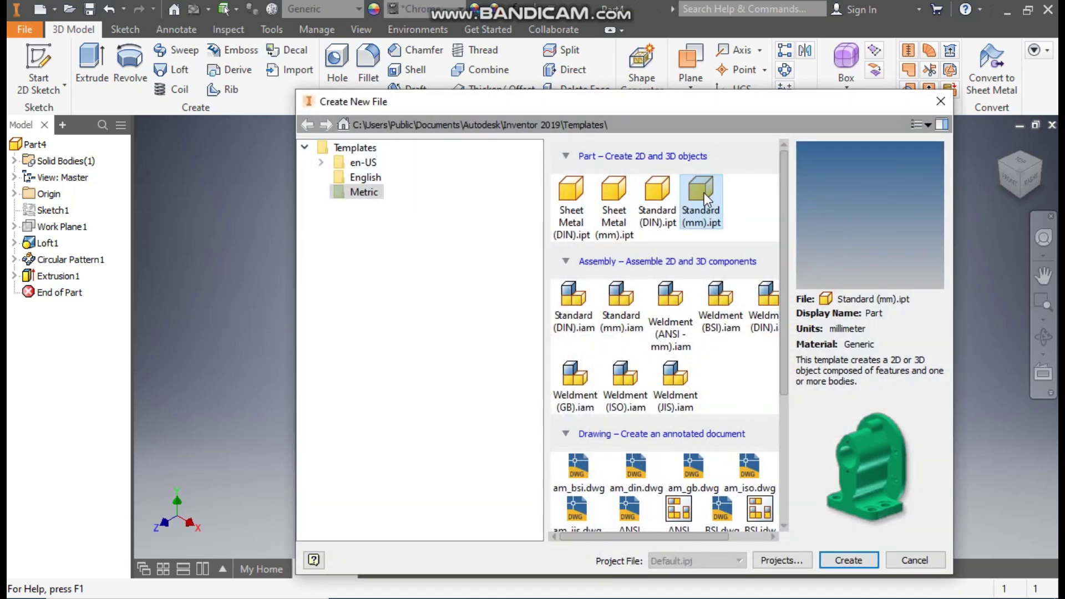
pyautogui.click(840, 561)
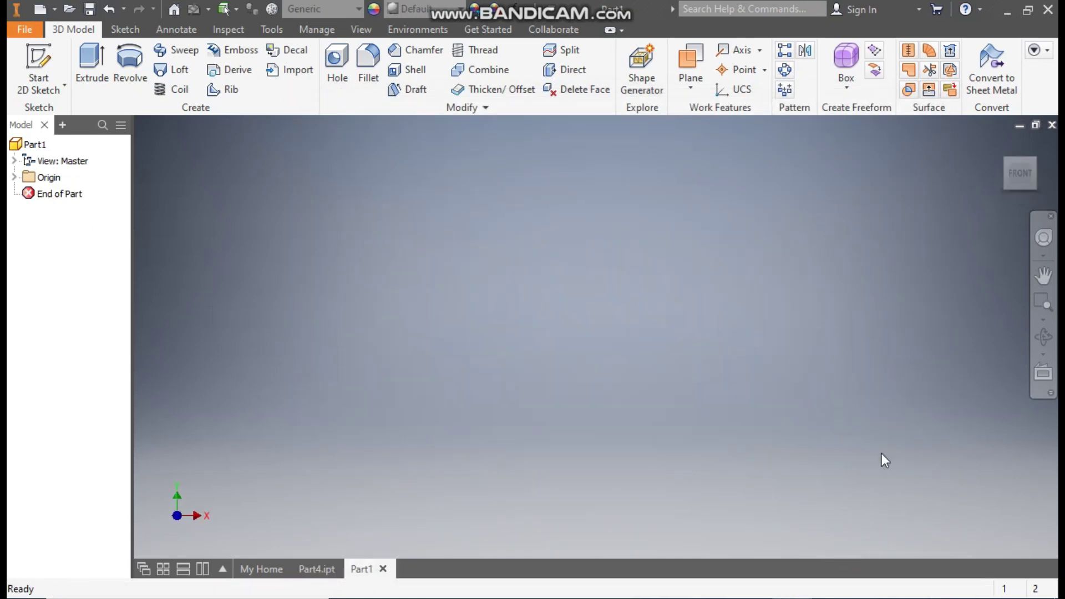
pyautogui.click(42, 52)
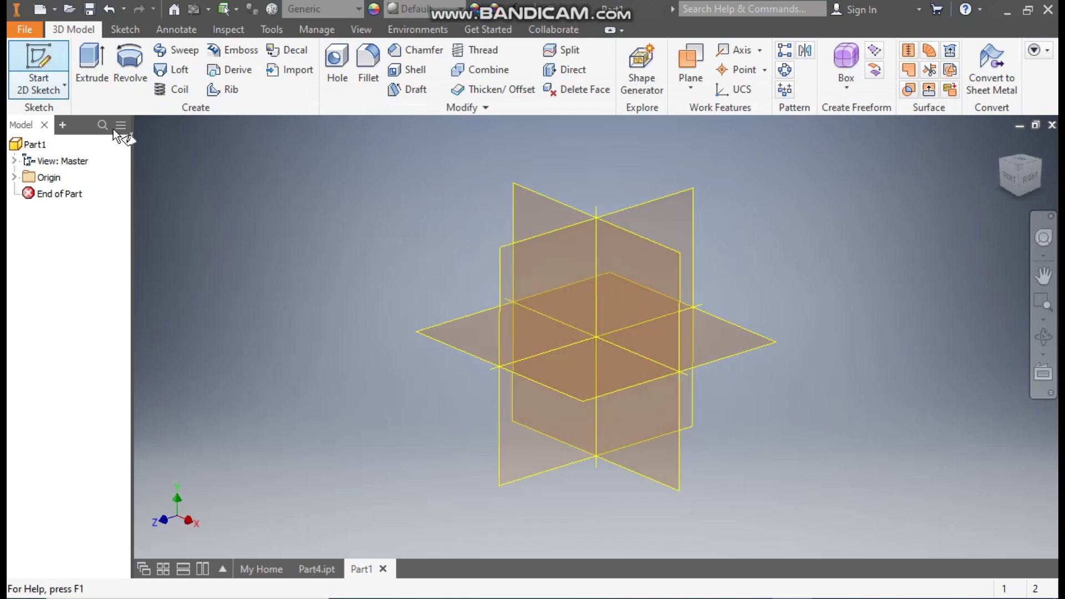
pyautogui.click(462, 323)
# Draw a 130 mm diameter circle centred on the Sketch1 origin.
pyautogui.click(1038, 141)
pyautogui.click(131, 63)
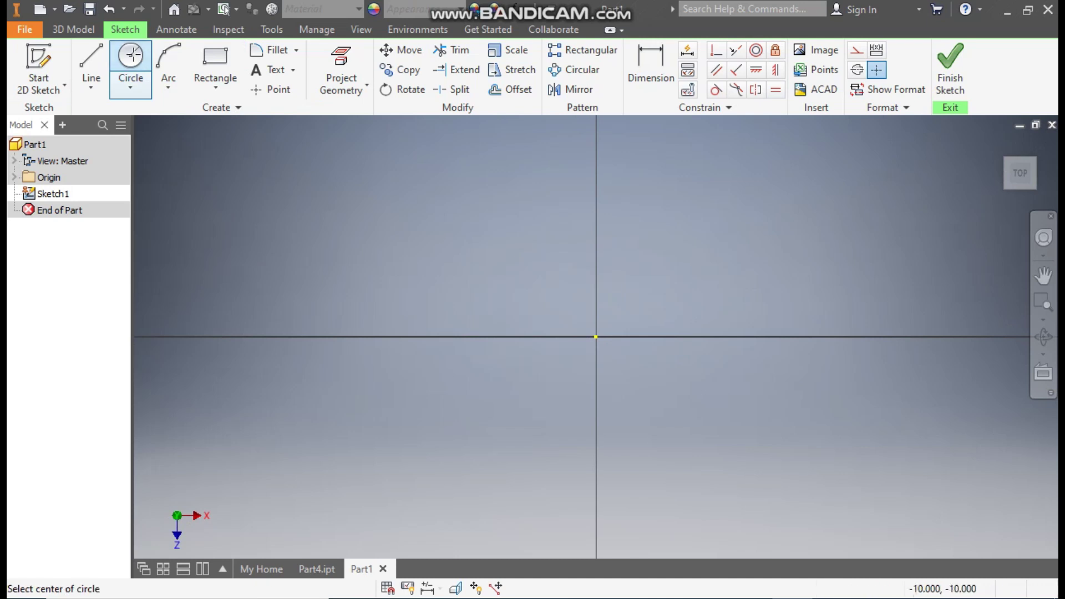
pyautogui.click(595, 337)
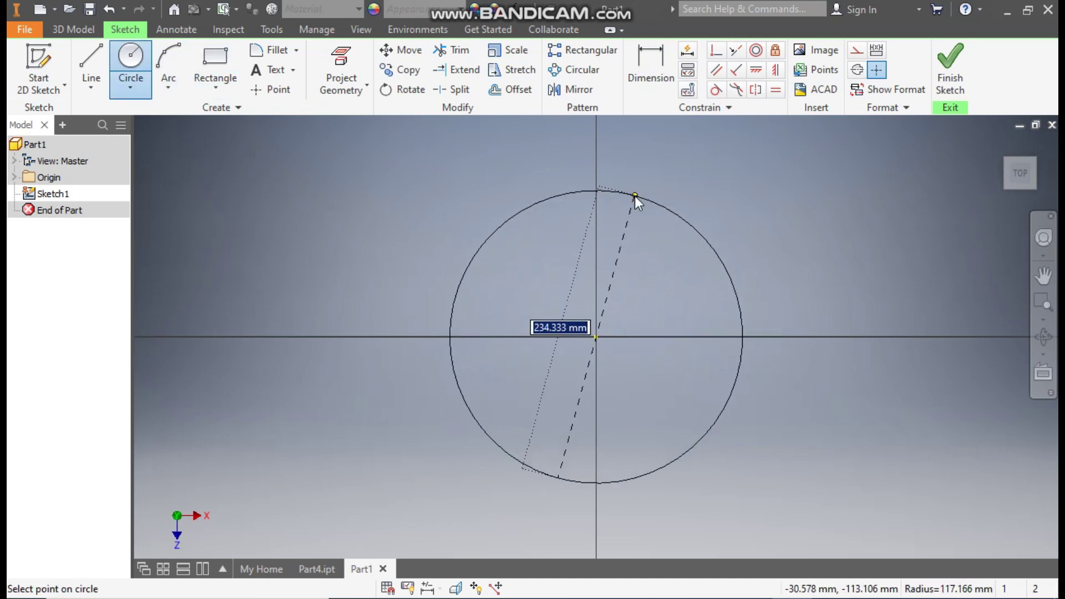
pyautogui.write('130')
pyautogui.press('Return')
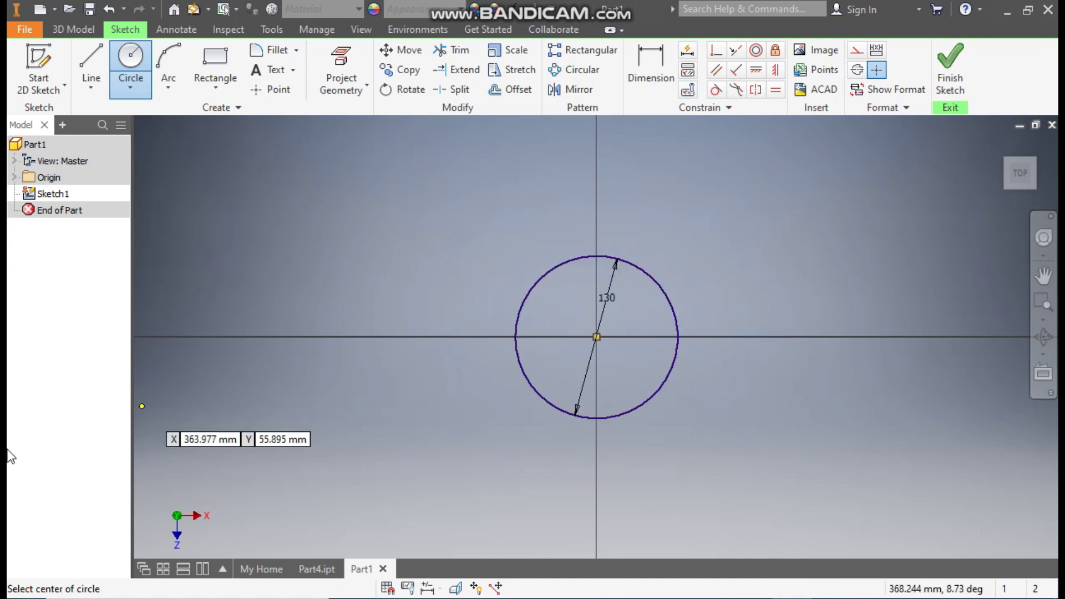
# Draw a vertical line up from the origin and a second line slanting up-left from it.
pyautogui.click(105, 55)
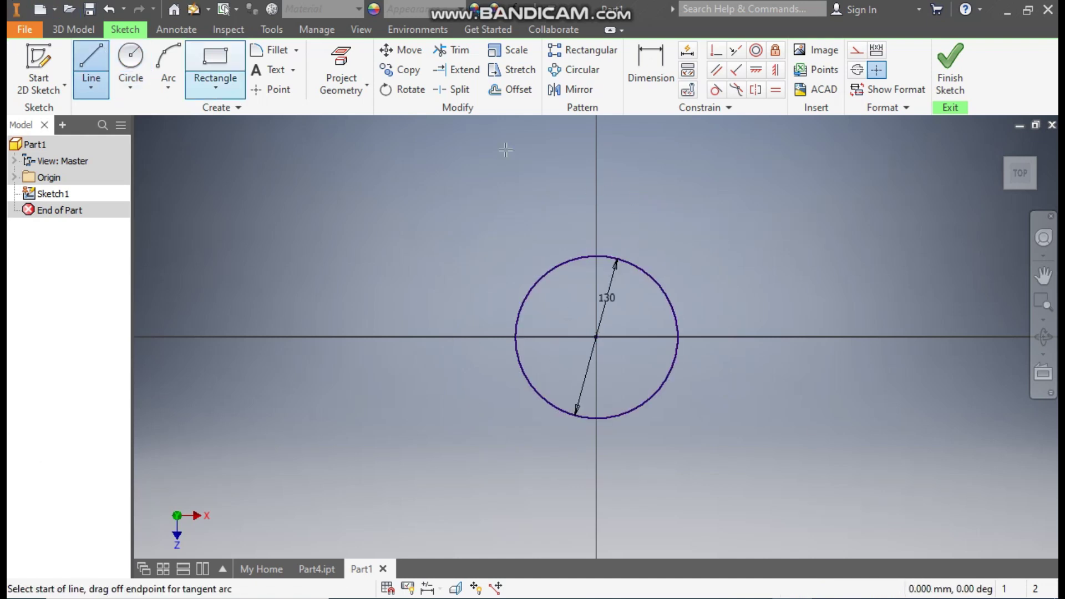
pyautogui.click(596, 337)
pyautogui.moveTo(705, 244); pyautogui.dragTo(697, 362, button='middle')
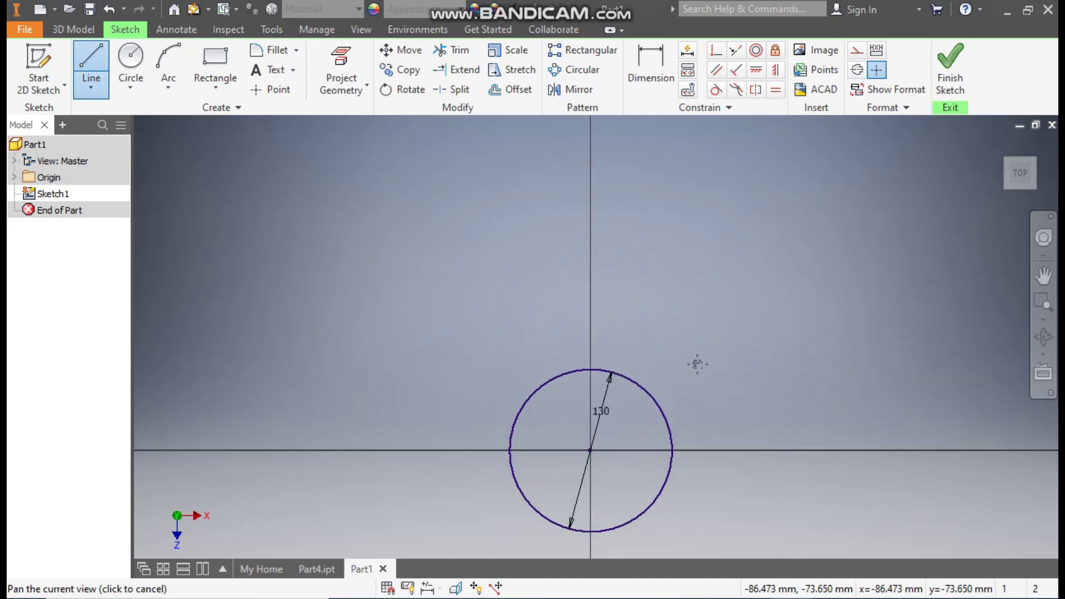
pyautogui.click(589, 207)
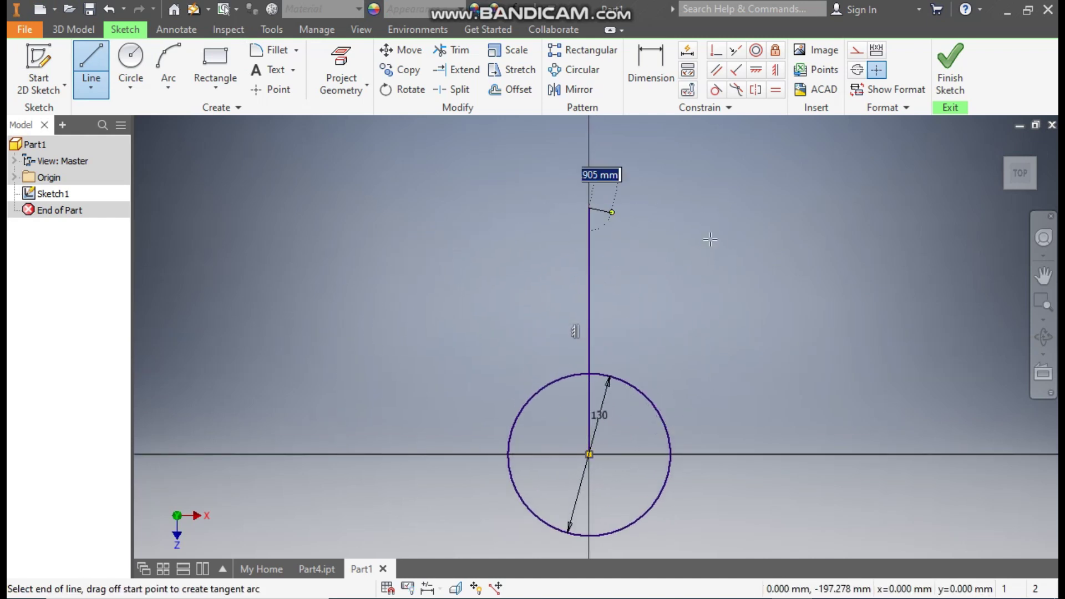
pyautogui.press('Escape')
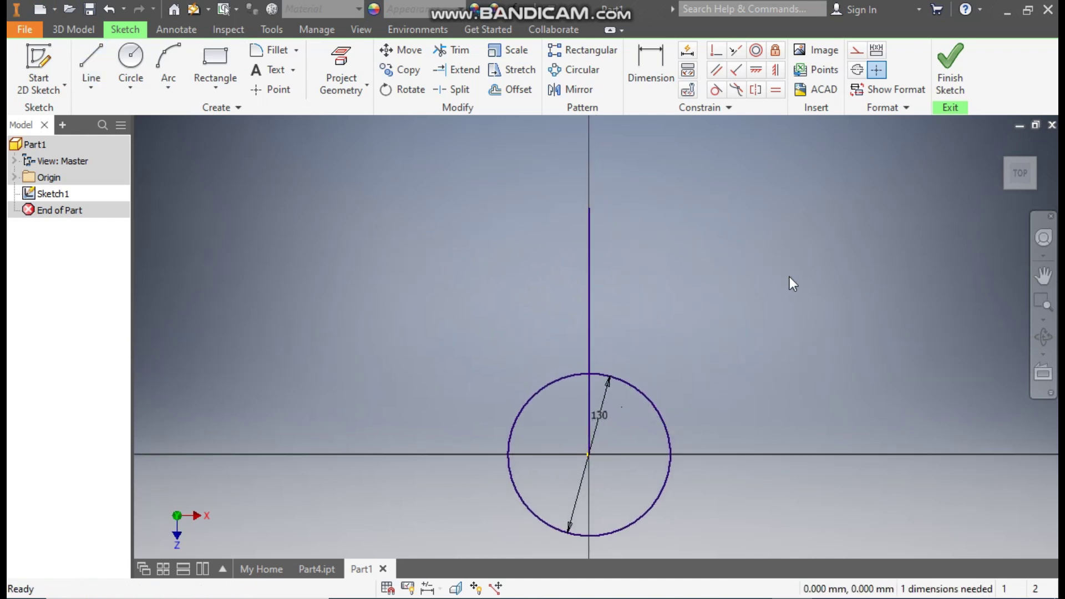
pyautogui.click(88, 46)
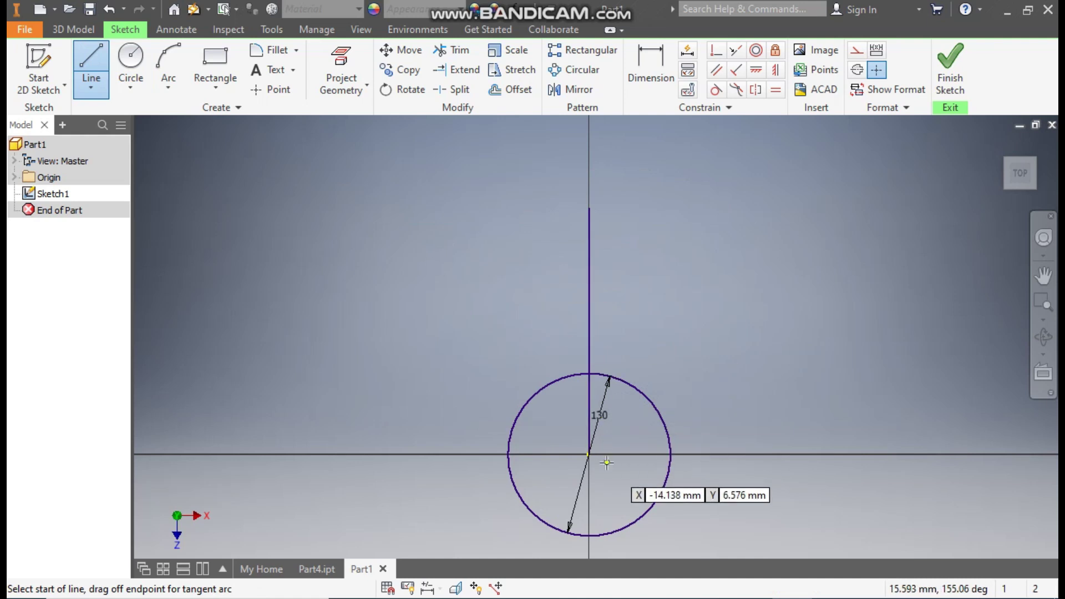
pyautogui.click(589, 454)
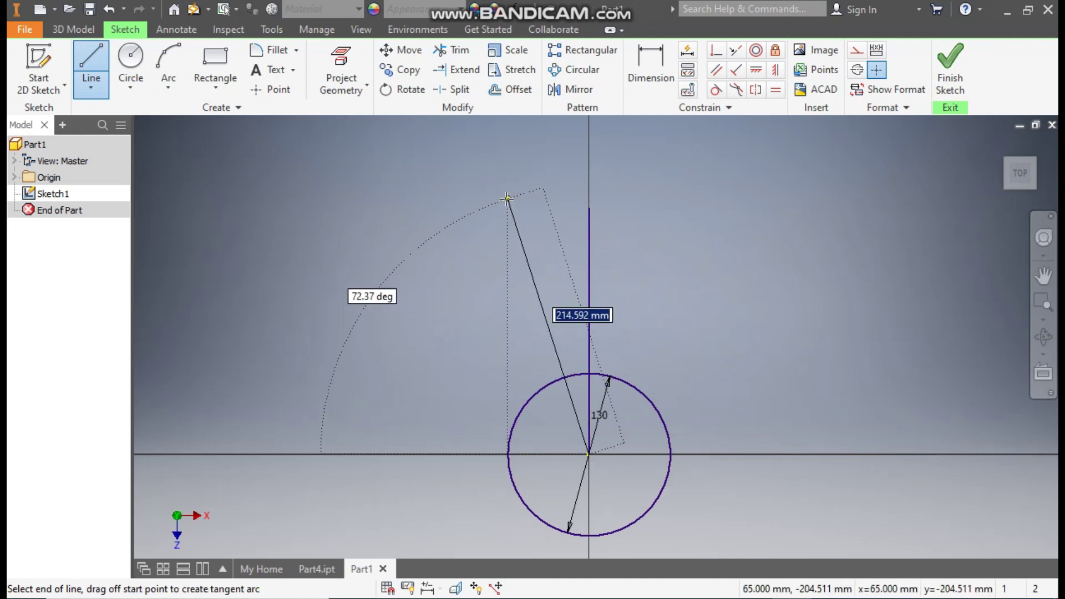
pyautogui.click(507, 198)
pyautogui.press('Escape')
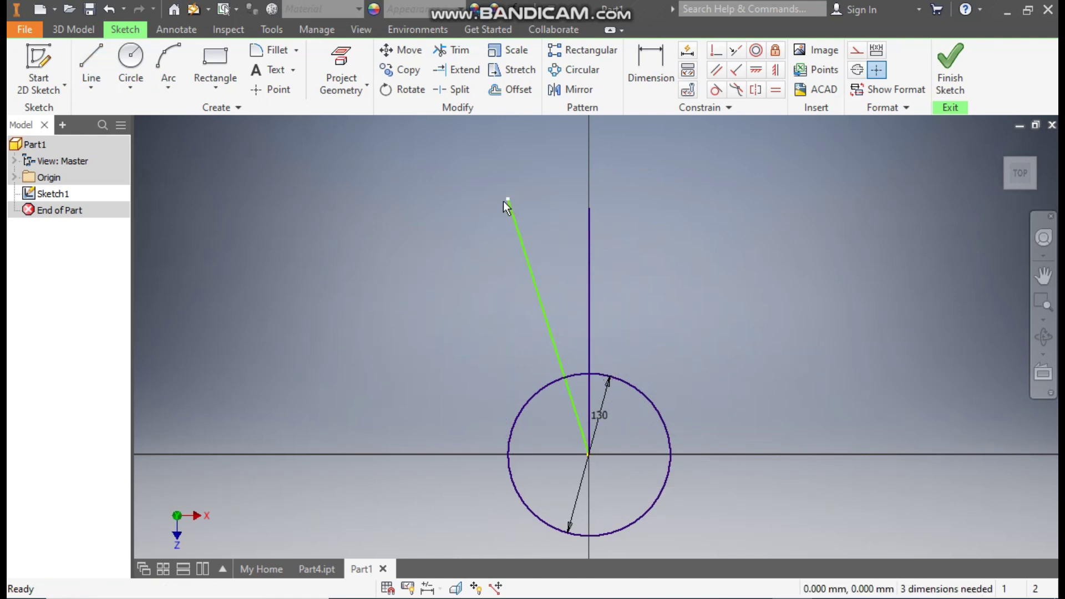
# Dimension the left slanted line at 2° from the vertical line.
pyautogui.click(660, 63)
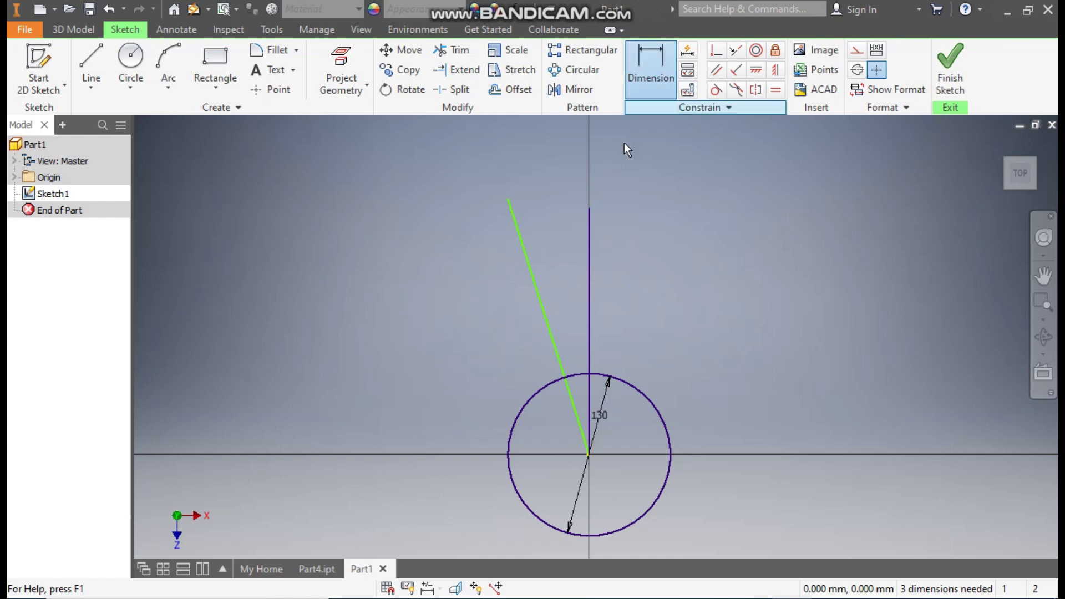
pyautogui.click(530, 261)
pyautogui.click(589, 241)
pyautogui.click(561, 244)
pyautogui.write('0')
pyautogui.press('Return')
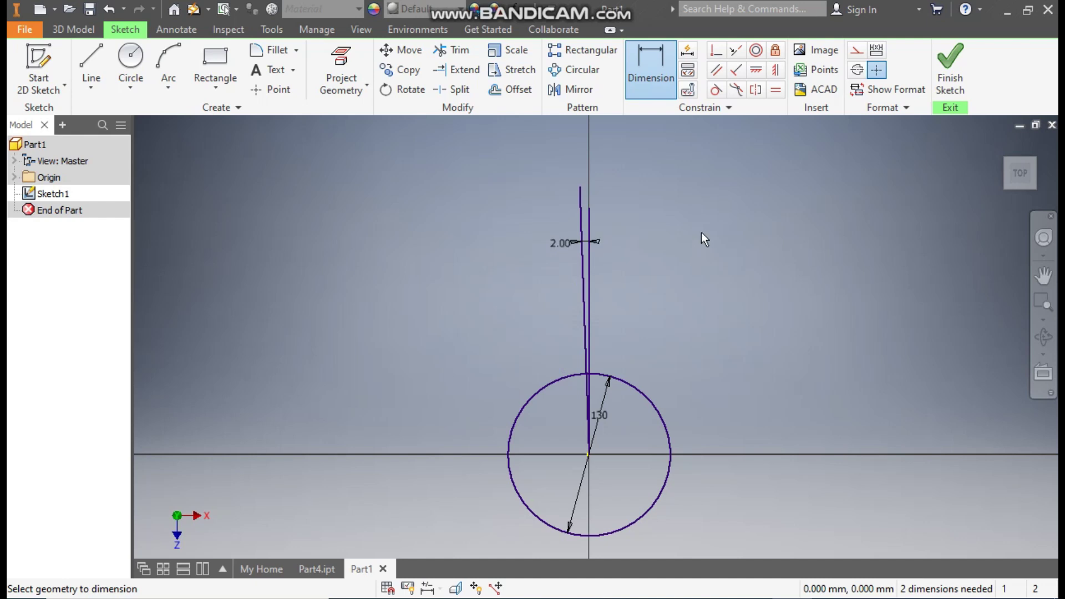
# Draw a third line leaning right from the origin and dimension it 1° from vertical.
pyautogui.click(91, 65)
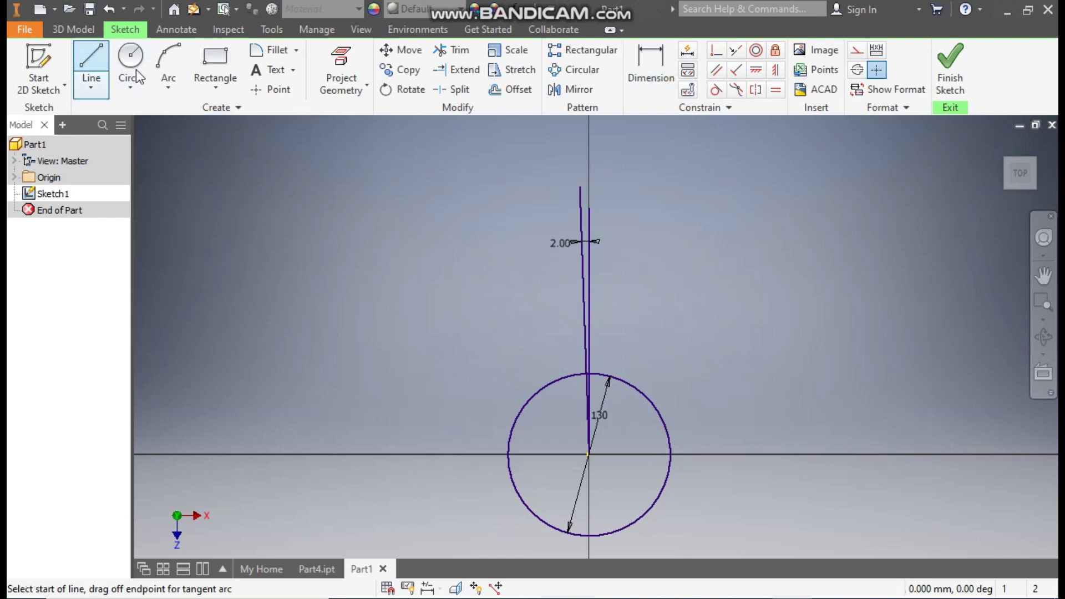
pyautogui.click(588, 454)
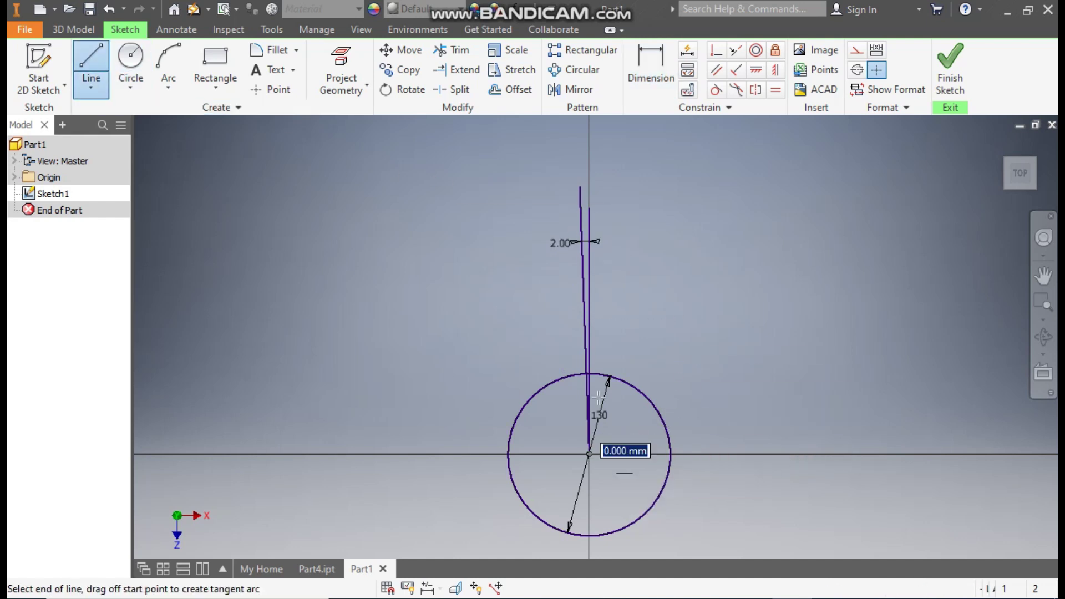
pyautogui.click(636, 187)
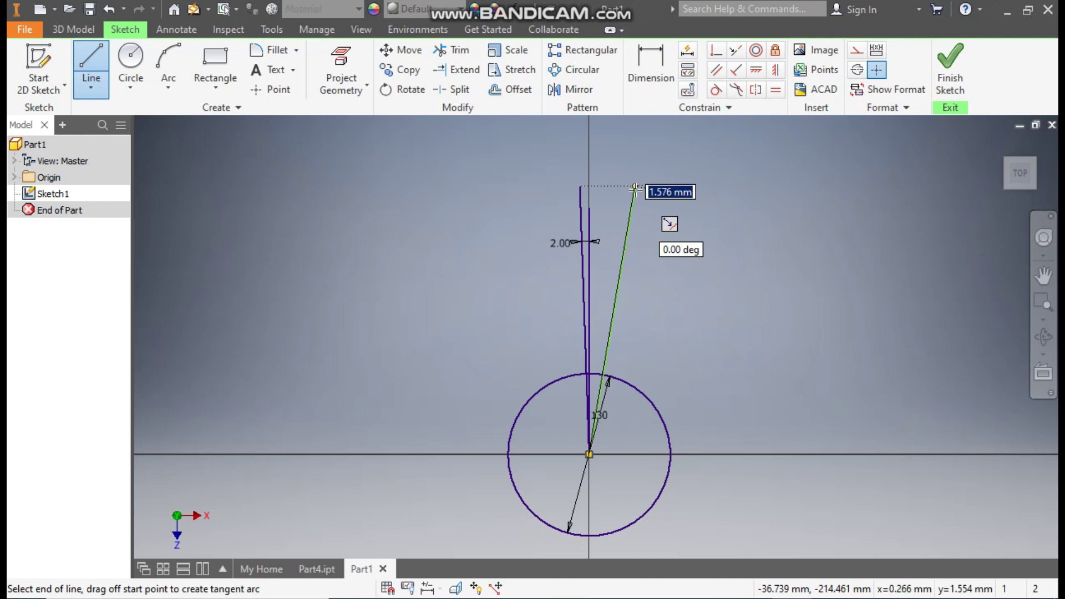
pyautogui.press('Escape')
pyautogui.click(643, 65)
pyautogui.click(592, 258)
pyautogui.click(622, 254)
pyautogui.click(607, 255)
pyautogui.write('1')
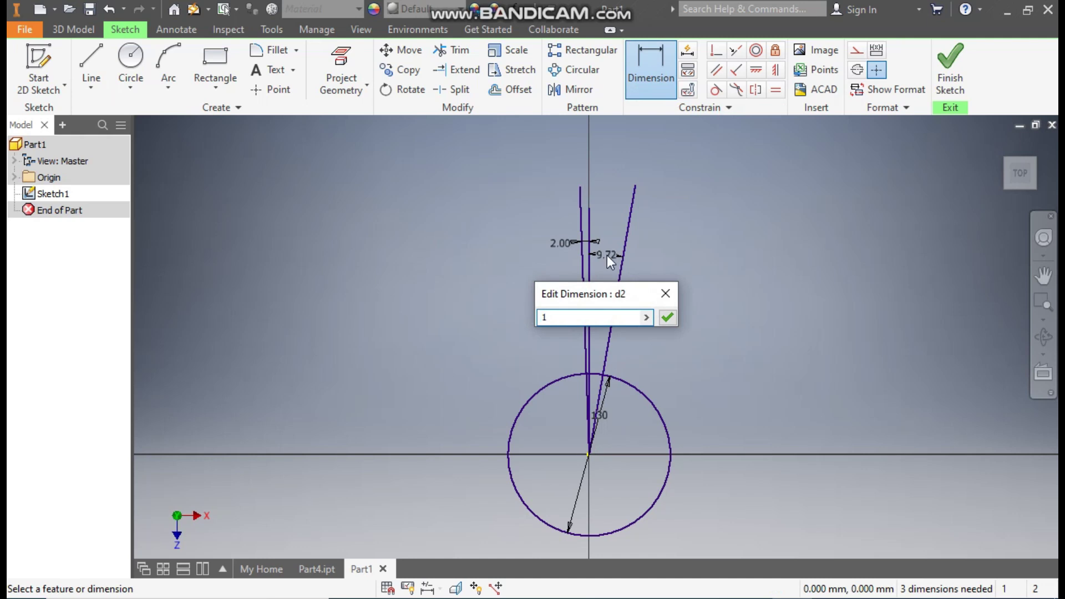
pyautogui.press('Return')
pyautogui.press('Escape')
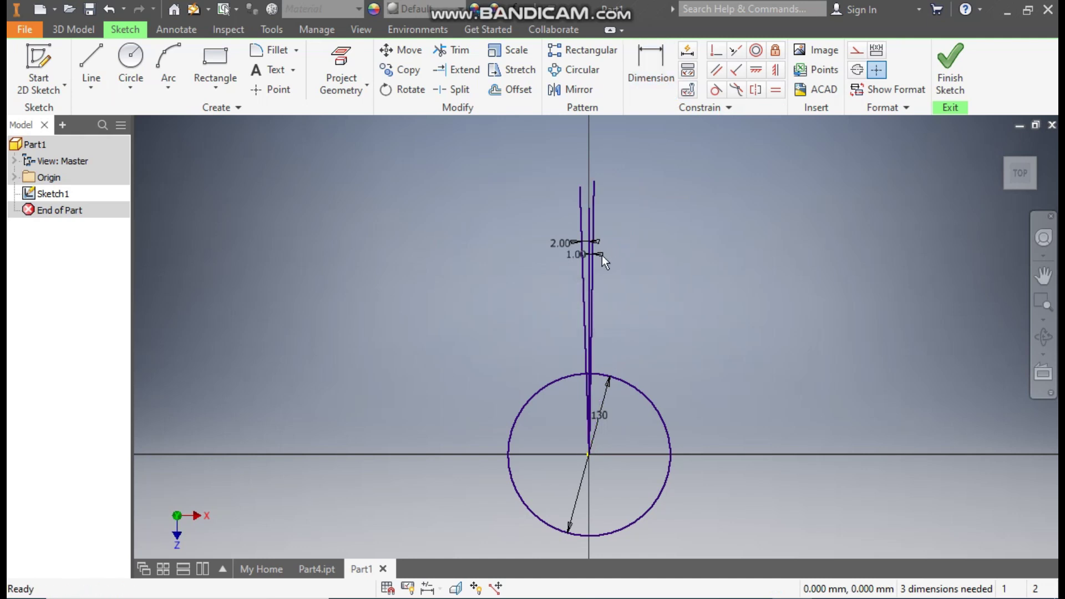
# Convert the vertical centre line to dashed construction geometry.
pyautogui.scroll(3, 587, 242)
pyautogui.click(588, 188)
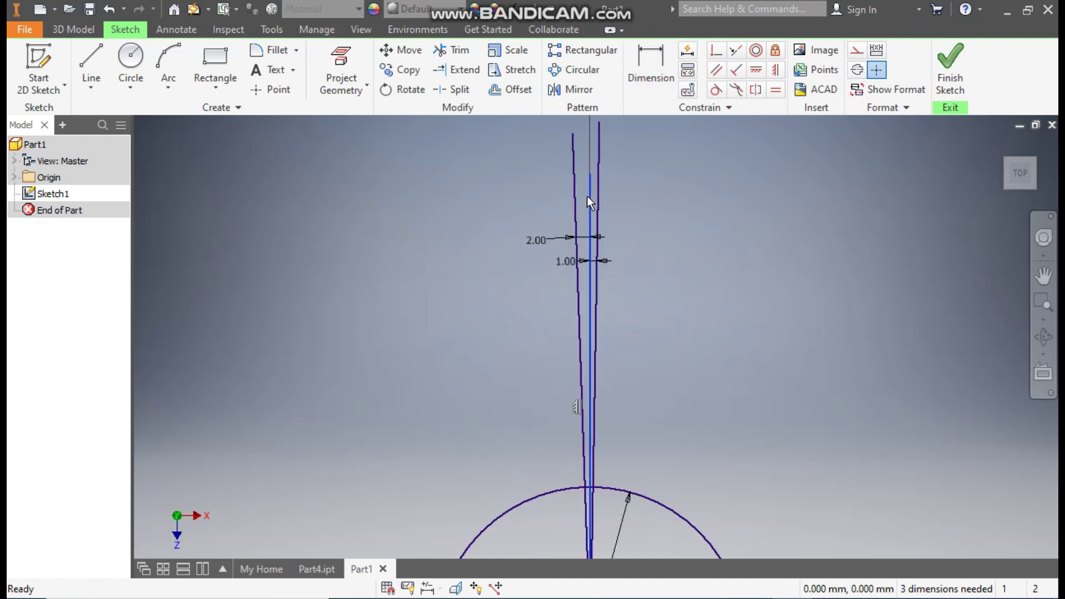
pyautogui.click(856, 50)
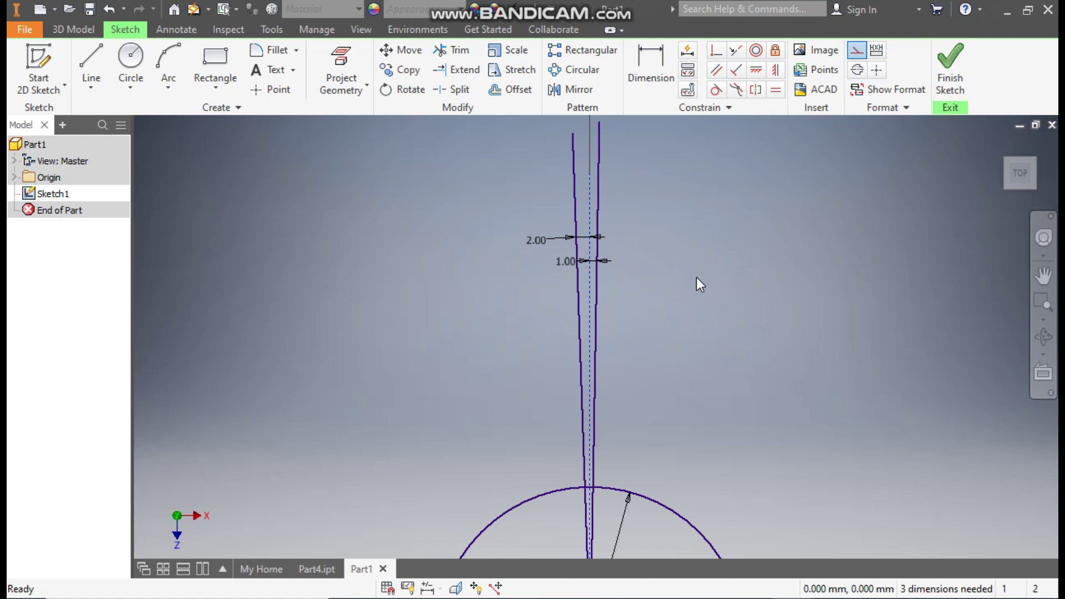
pyautogui.scroll(-3, 620, 226)
pyautogui.moveTo(620, 226); pyautogui.dragTo(627, 168, button='middle')
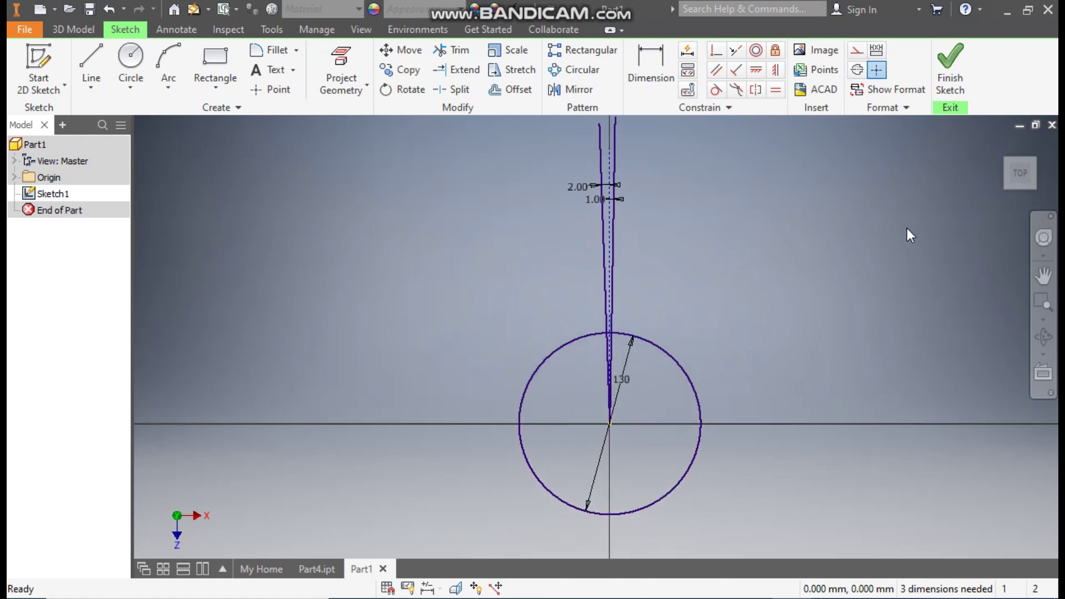
# Draw a 410 mm diameter circle centred on the origin.
pyautogui.click(127, 62)
pyautogui.click(609, 423)
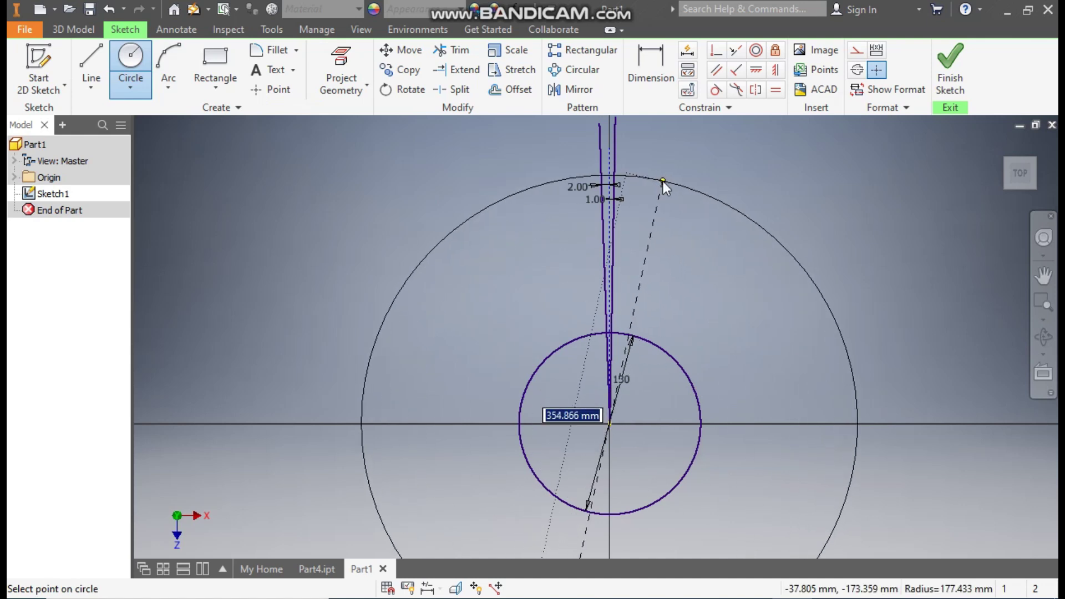
pyautogui.write('410')
pyautogui.press('Return')
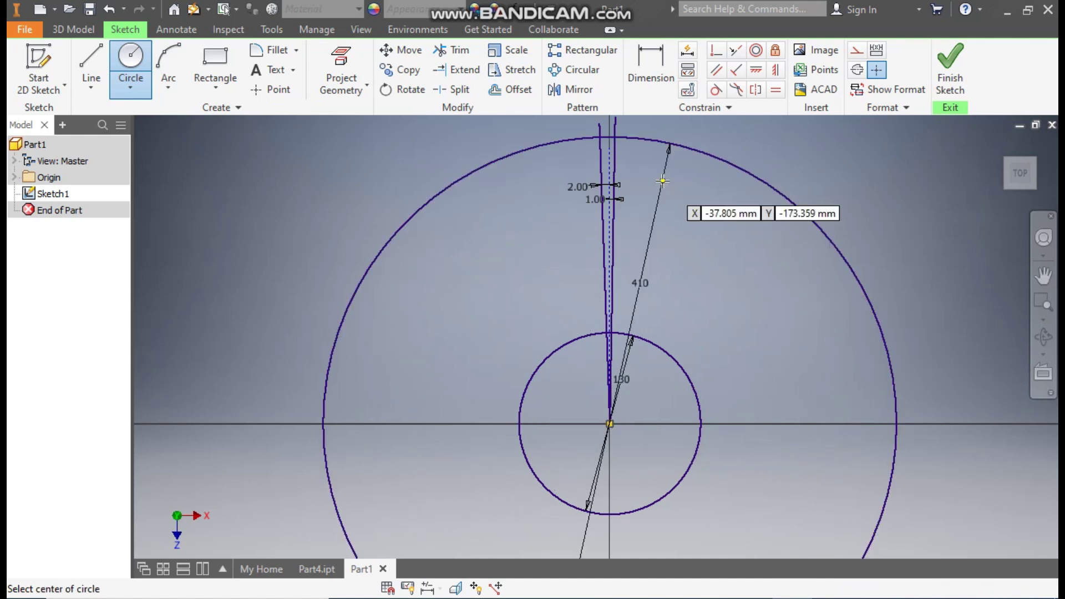
# Trim off the slanted line ends that stick out above the 410 circle.
pyautogui.moveTo(667, 197); pyautogui.dragTo(690, 224, button='middle')
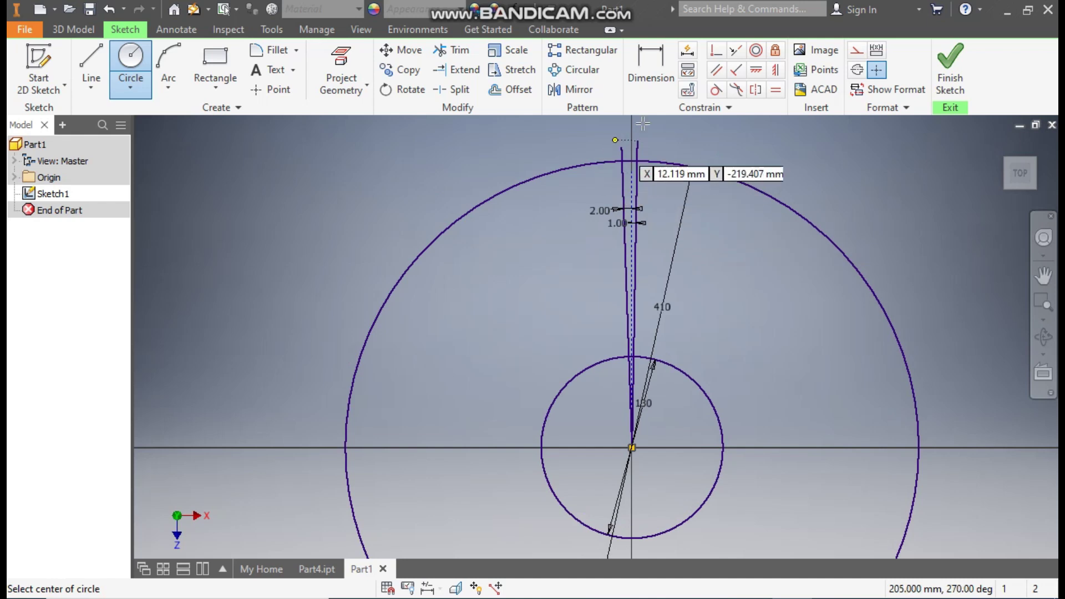
pyautogui.click(457, 52)
pyautogui.moveTo(658, 139)
pyautogui.mouseDown()
pyautogui.moveTo(613, 153)
pyautogui.moveTo(629, 162)
pyautogui.mouseUp()
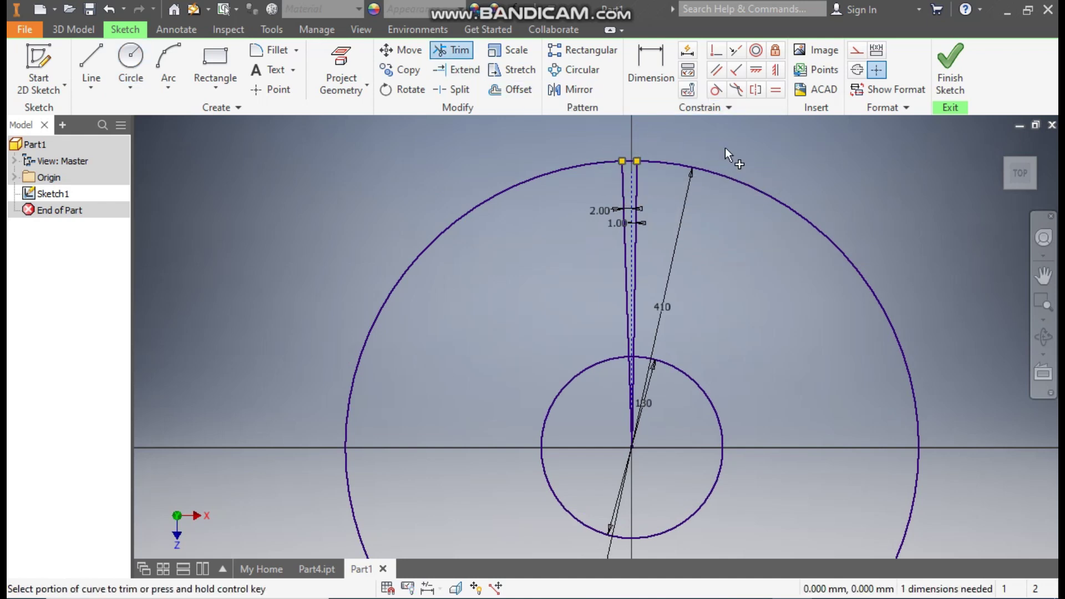
# Trim away the right portion of the large circle.
pyautogui.click(726, 179)
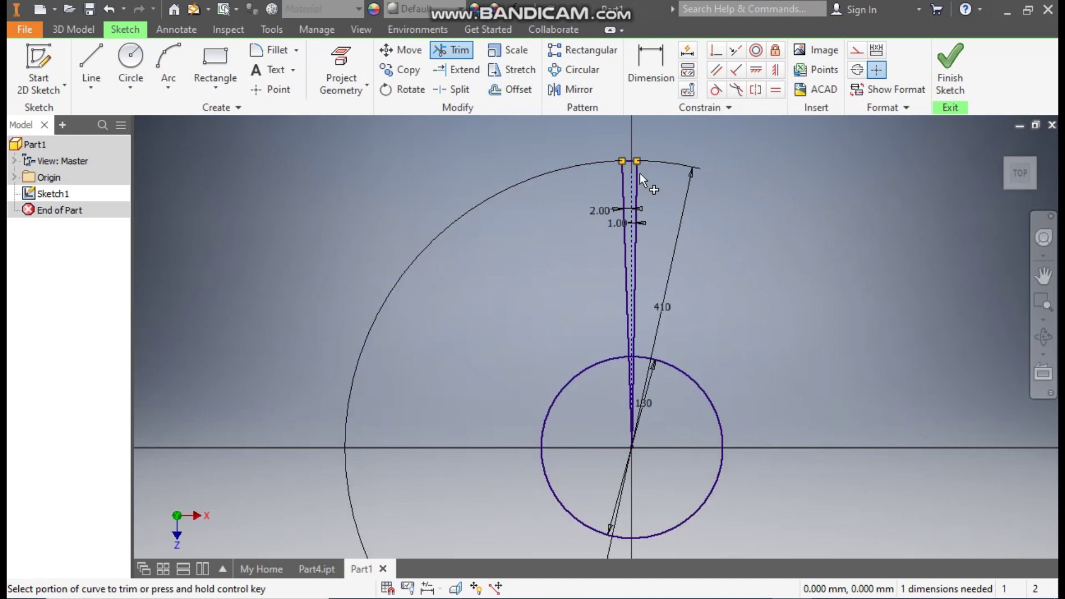
pyautogui.scroll(5, 644, 171)
pyautogui.scroll(-5, 727, 252)
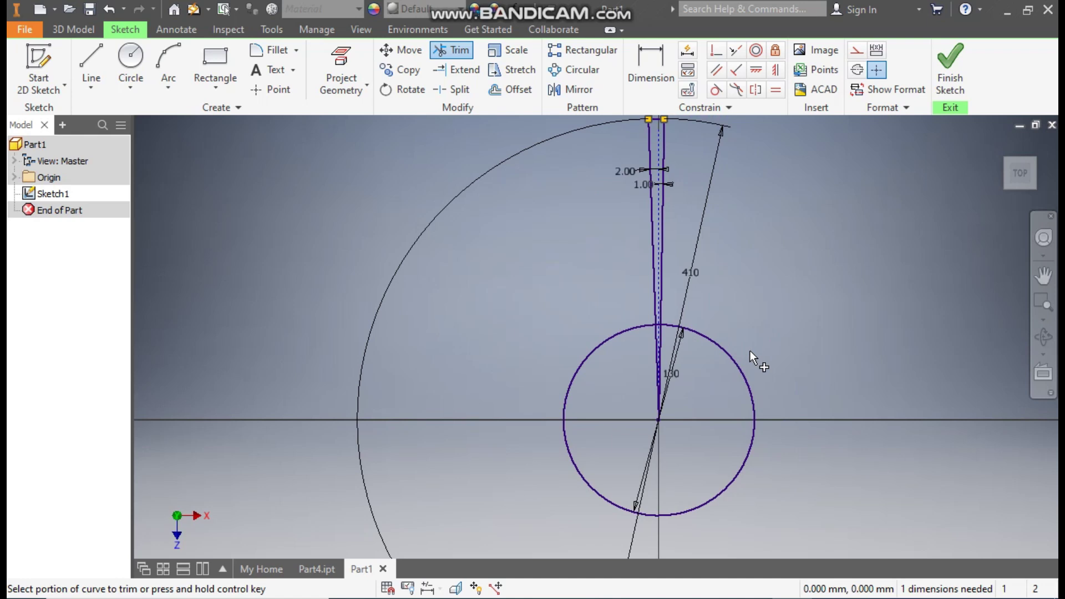
pyautogui.press('Escape')
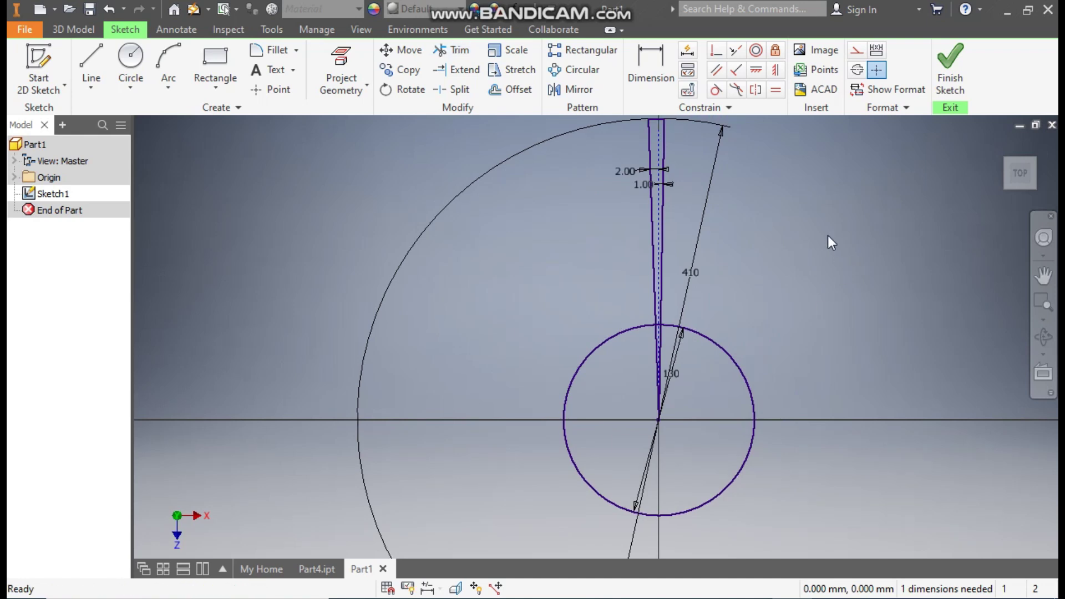
# Trim the arc between the two slot lines and the slot lines below it.
pyautogui.scroll(5, 676, 327)
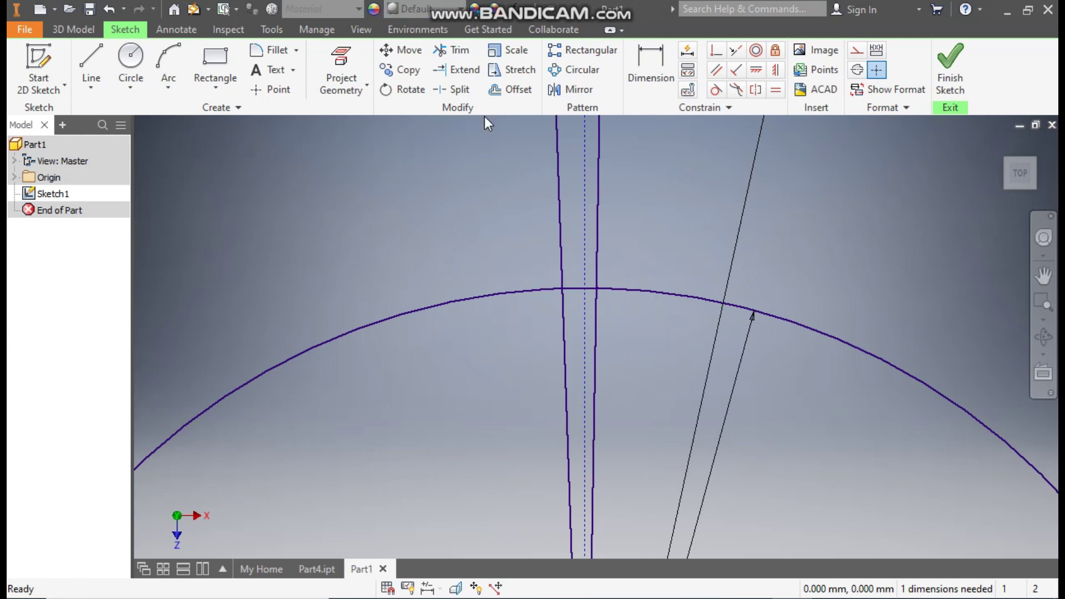
pyautogui.click(440, 50)
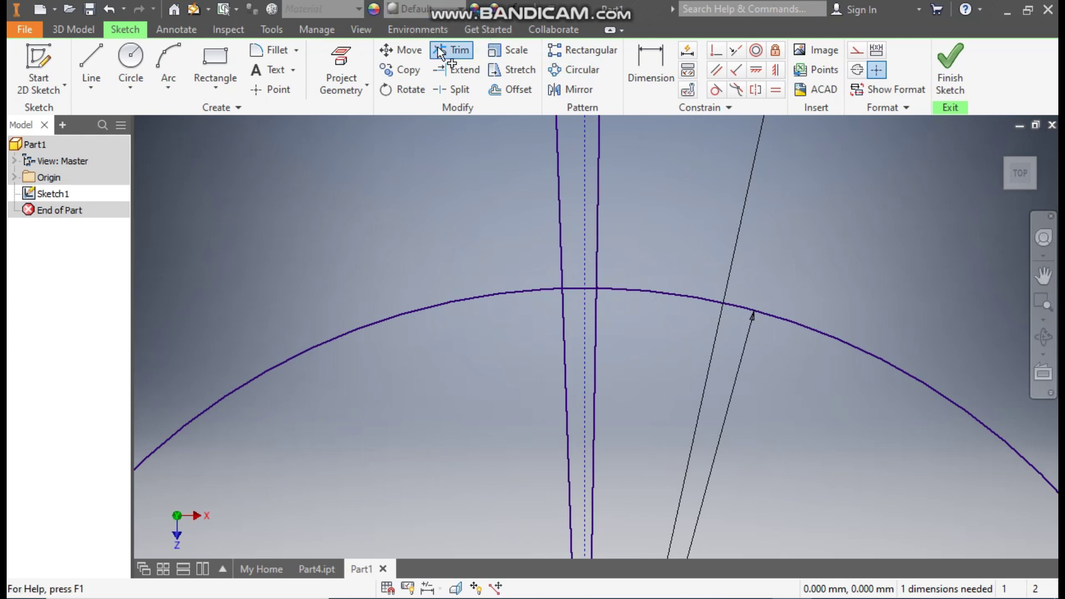
pyautogui.click(578, 289)
pyautogui.scroll(-3, 652, 201)
pyautogui.moveTo(692, 189); pyautogui.dragTo(702, 244, button='middle')
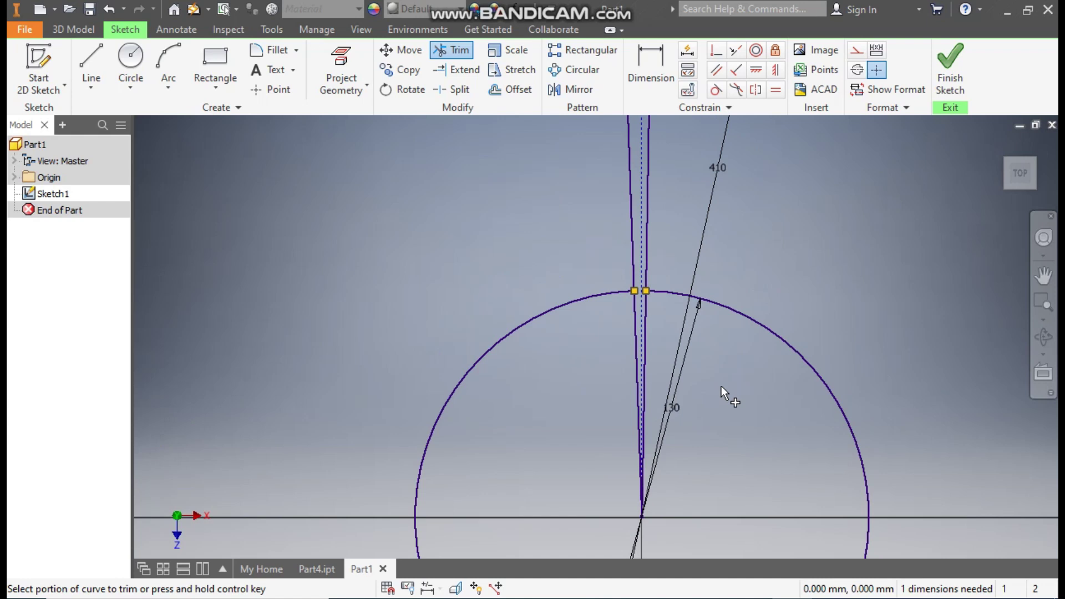
pyautogui.scroll(2, 685, 312)
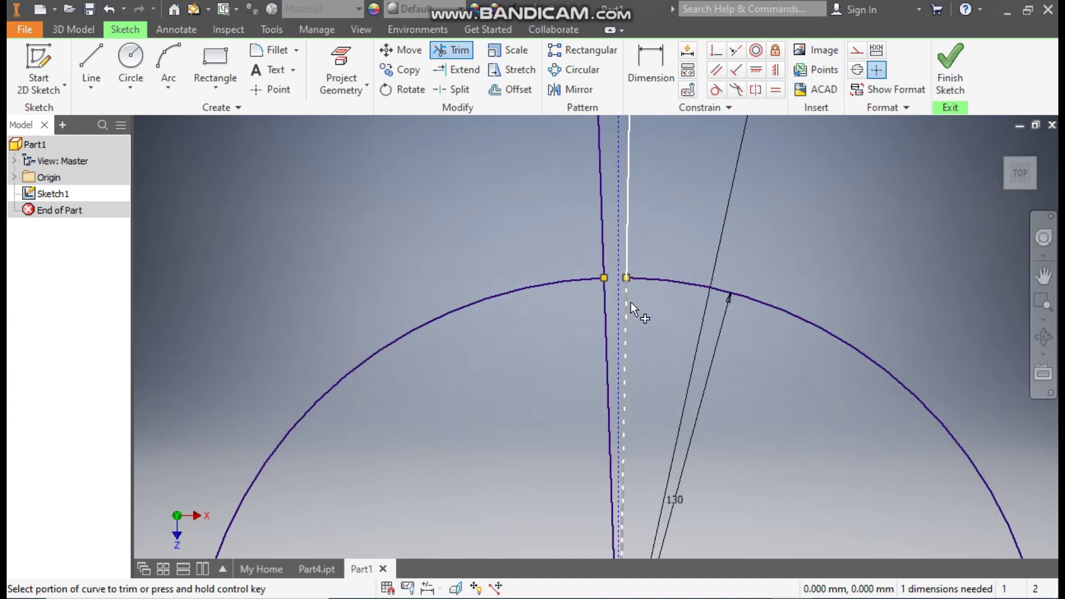
pyautogui.click(629, 304)
pyautogui.click(603, 325)
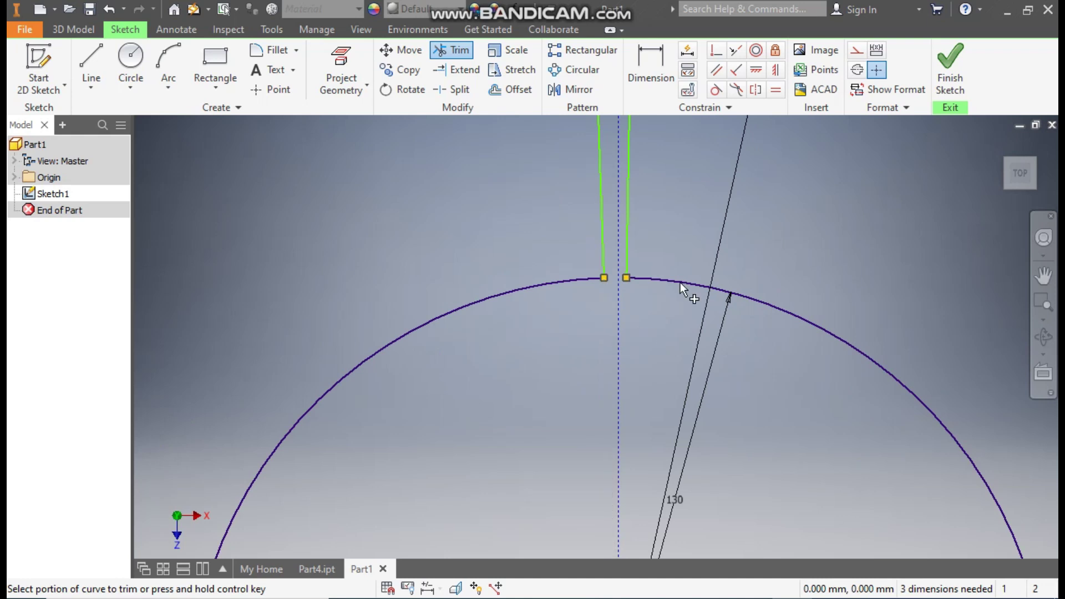
pyautogui.press('Escape')
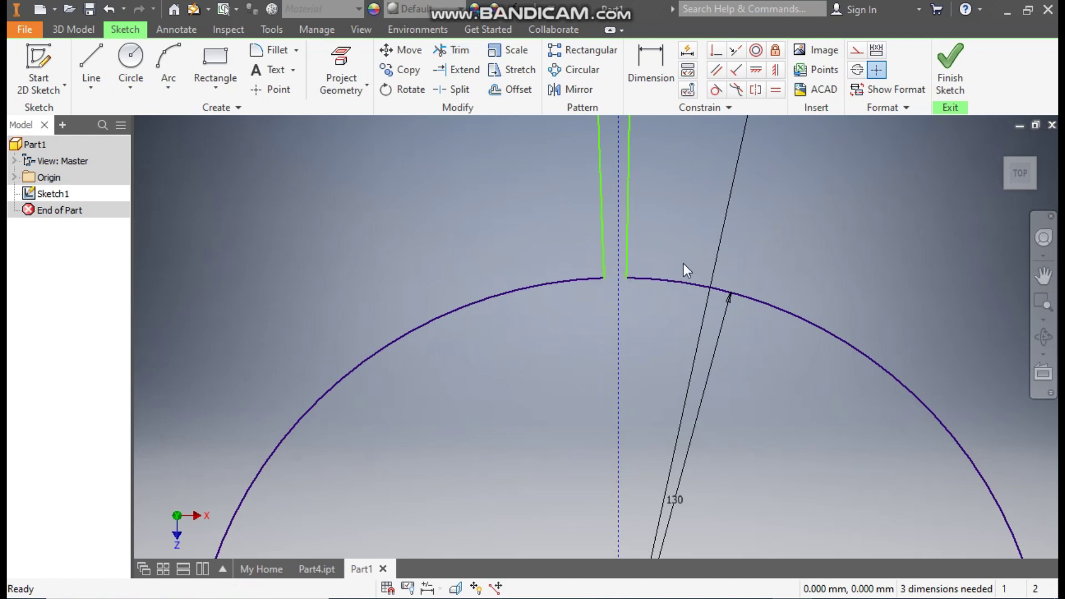
# Draw lines from the slot's ends on the arc down to the hub centre.
pyautogui.scroll(1, 680, 237)
pyautogui.click(89, 56)
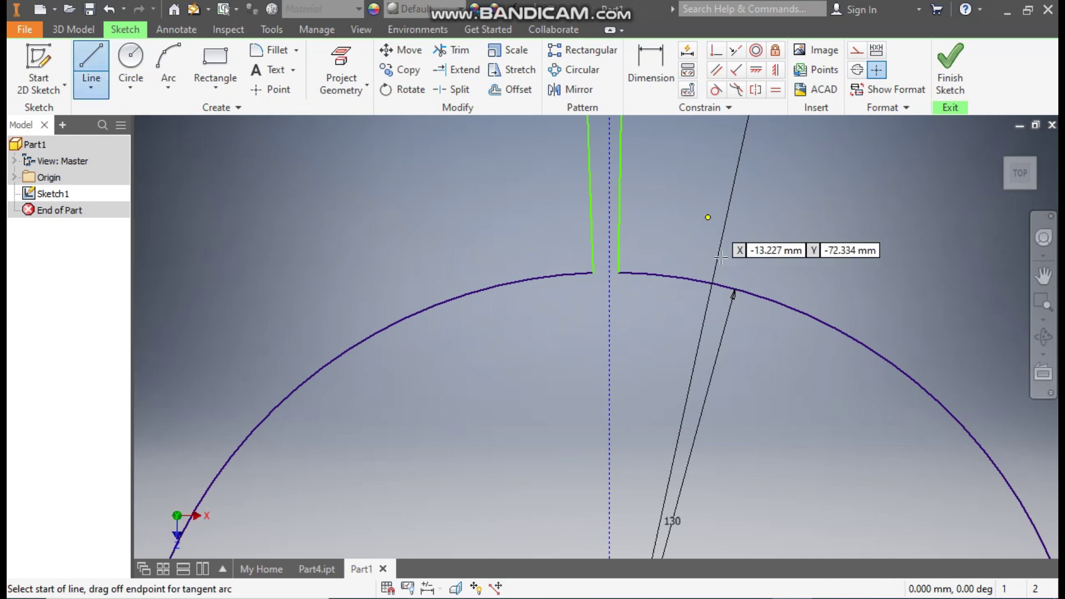
pyautogui.click(593, 273)
pyautogui.moveTo(591, 399); pyautogui.dragTo(591, 170, button='middle')
pyautogui.scroll(-4, 672, 316)
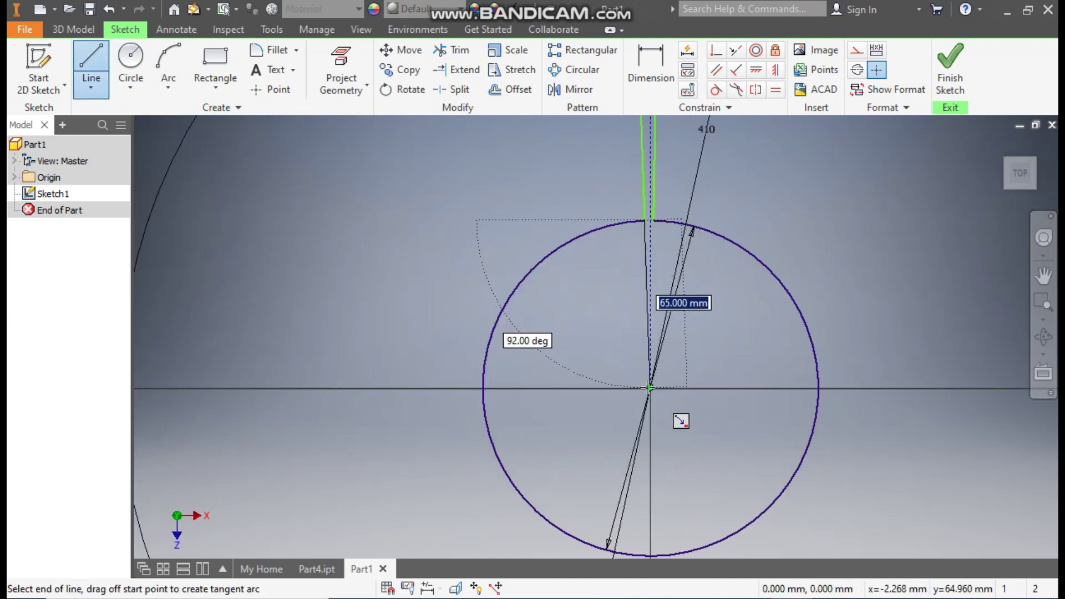
pyautogui.click(650, 388)
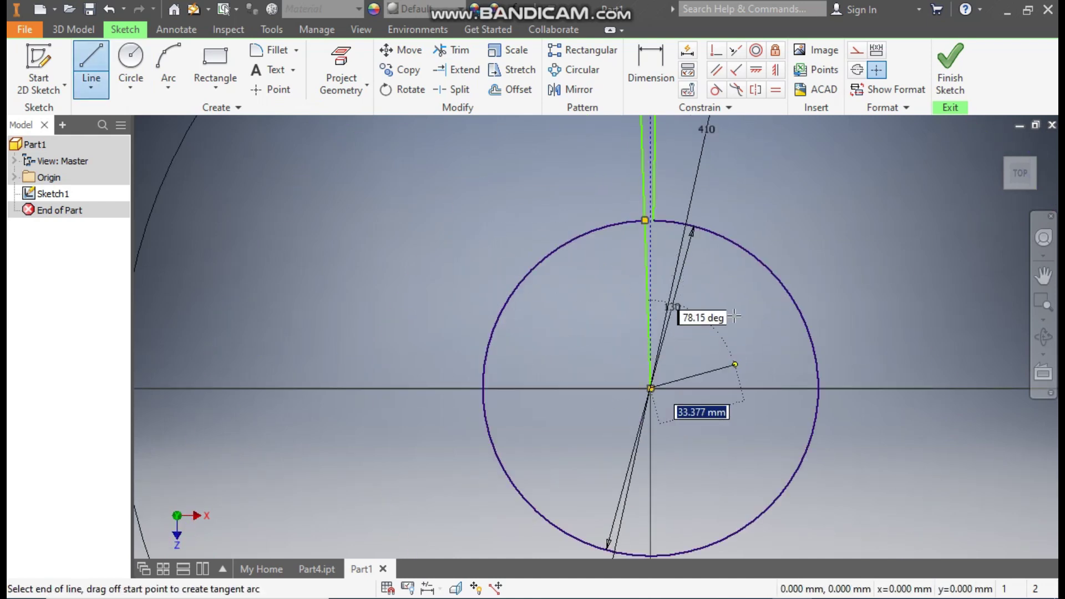
pyautogui.scroll(5, 663, 240)
pyautogui.doubleClick(677, 240)
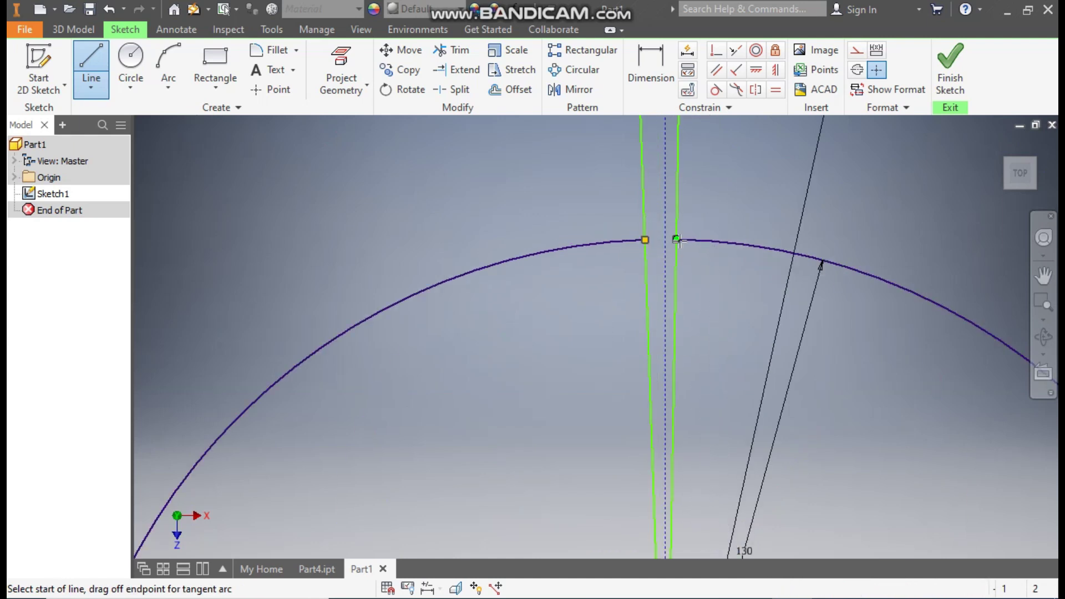
pyautogui.press('Escape')
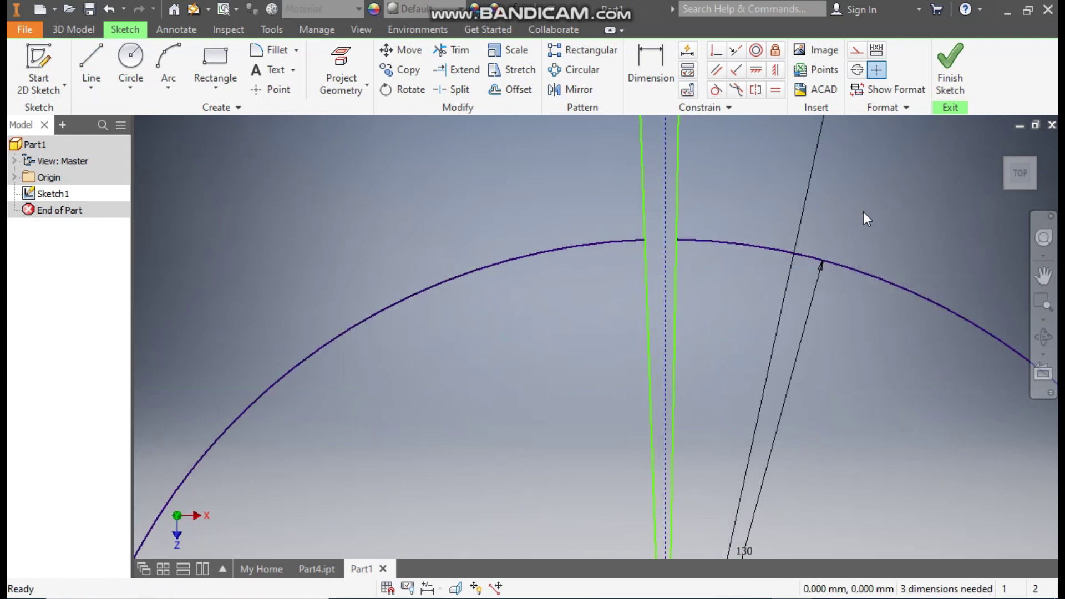
# Make each new line parallel to its slot side and finish Sketch1.
pyautogui.click(716, 70)
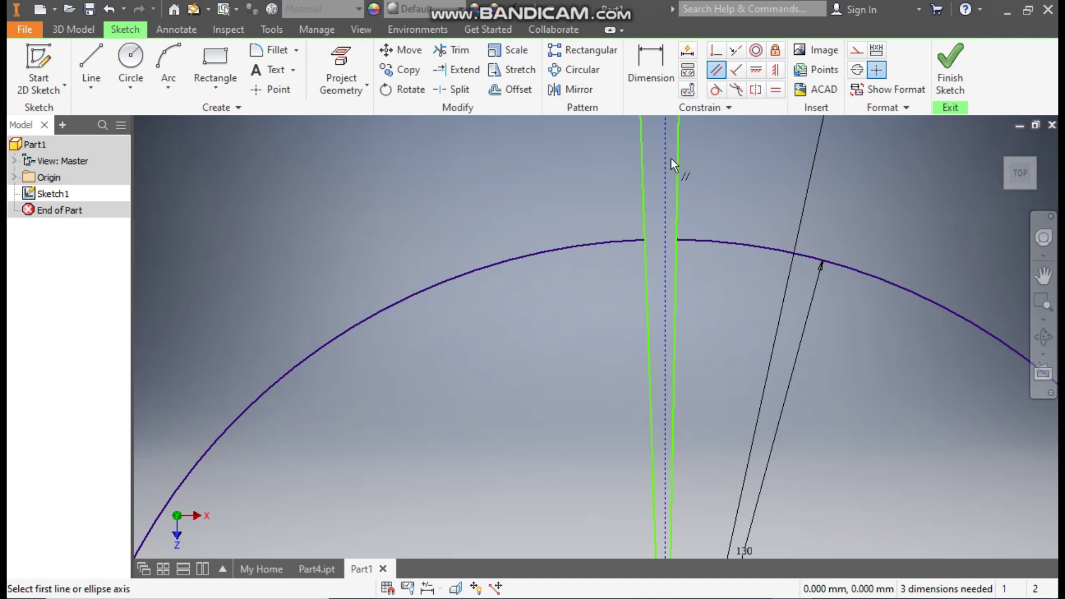
pyautogui.click(644, 167)
pyautogui.click(648, 267)
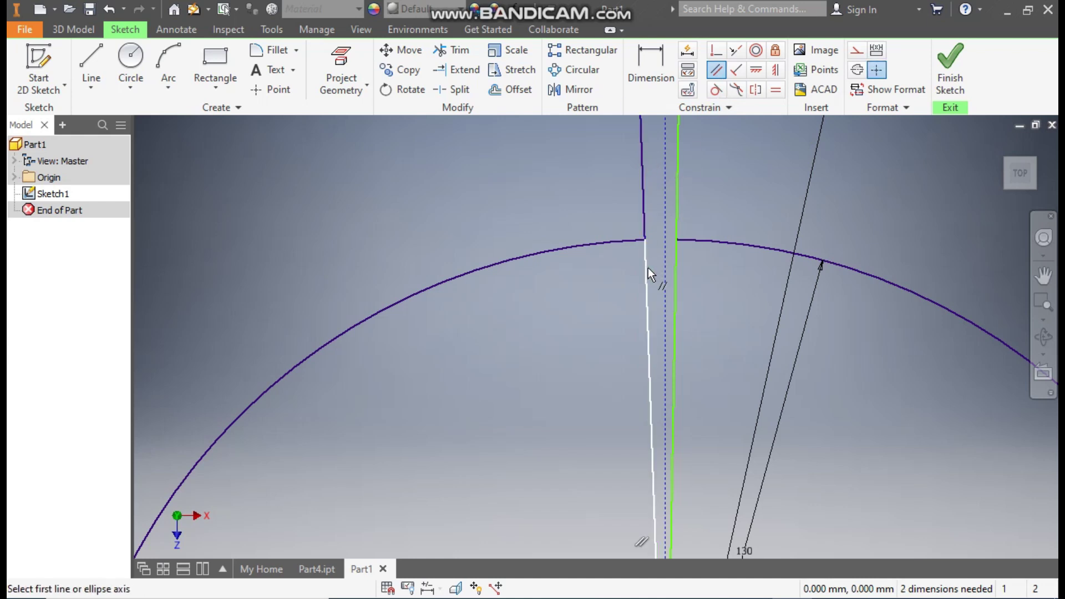
pyautogui.click(679, 185)
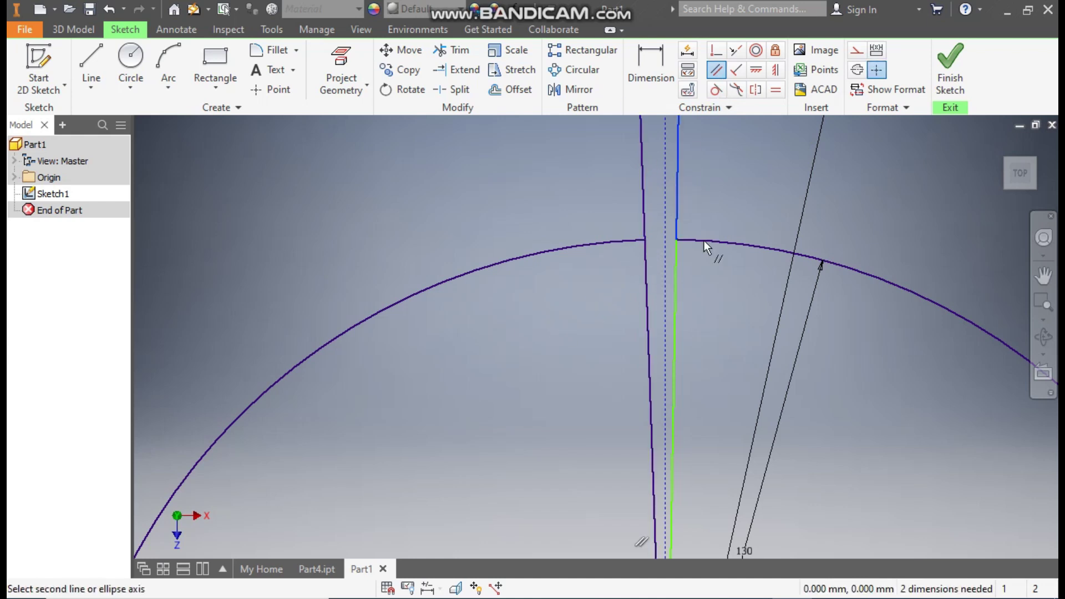
pyautogui.click(676, 281)
pyautogui.scroll(-5, 743, 186)
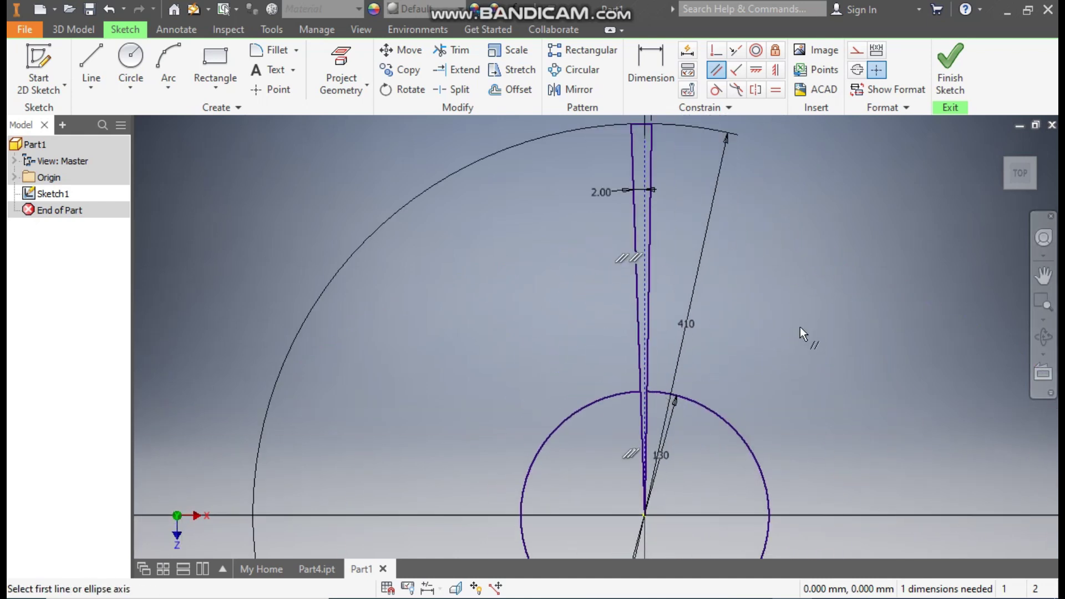
pyautogui.click(947, 72)
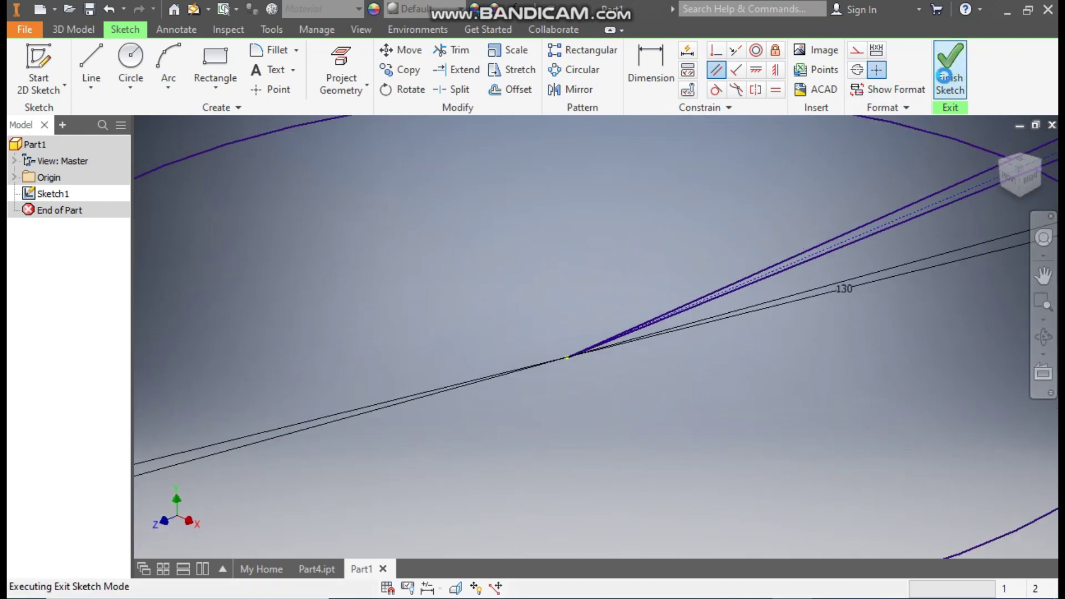
# Create Work Plane1 offset 50 mm from the XZ Plane.
pyautogui.scroll(-6, 492, 387)
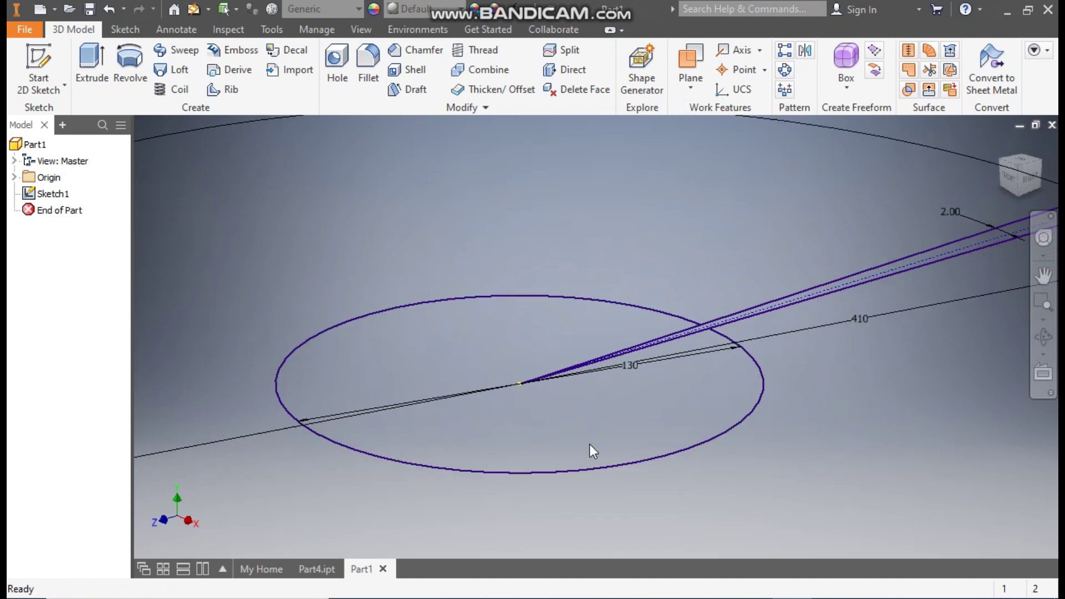
pyautogui.scroll(-3, 558, 268)
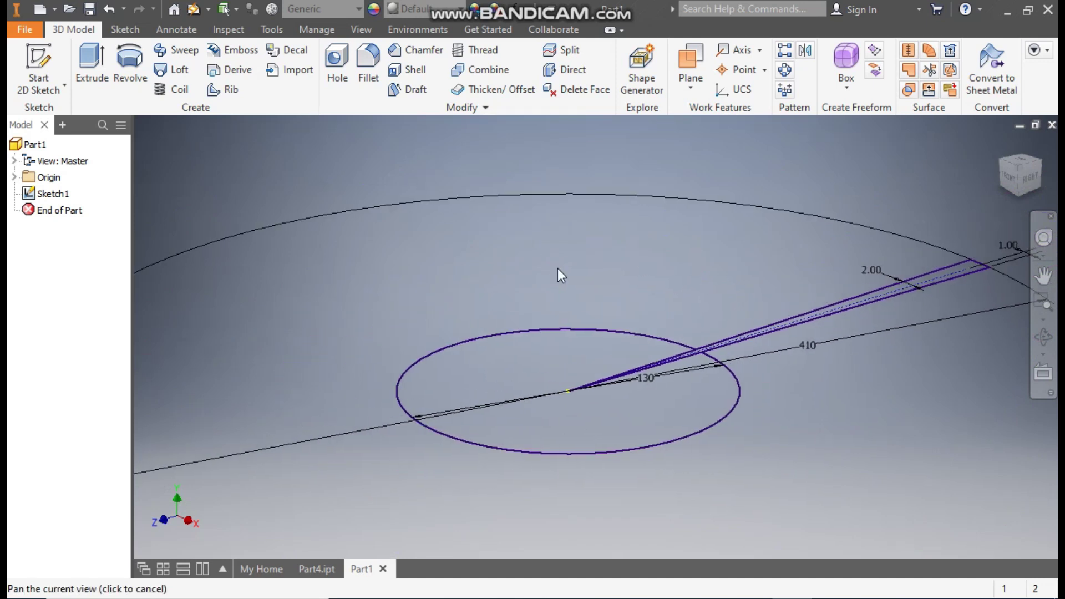
pyautogui.click(693, 88)
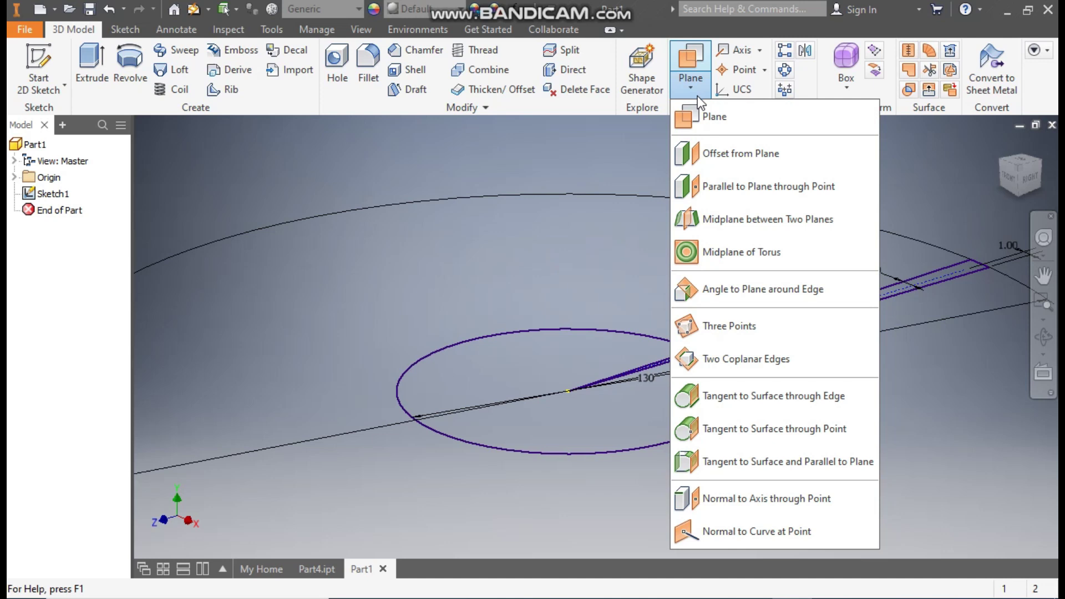
pyautogui.click(724, 157)
pyautogui.click(14, 178)
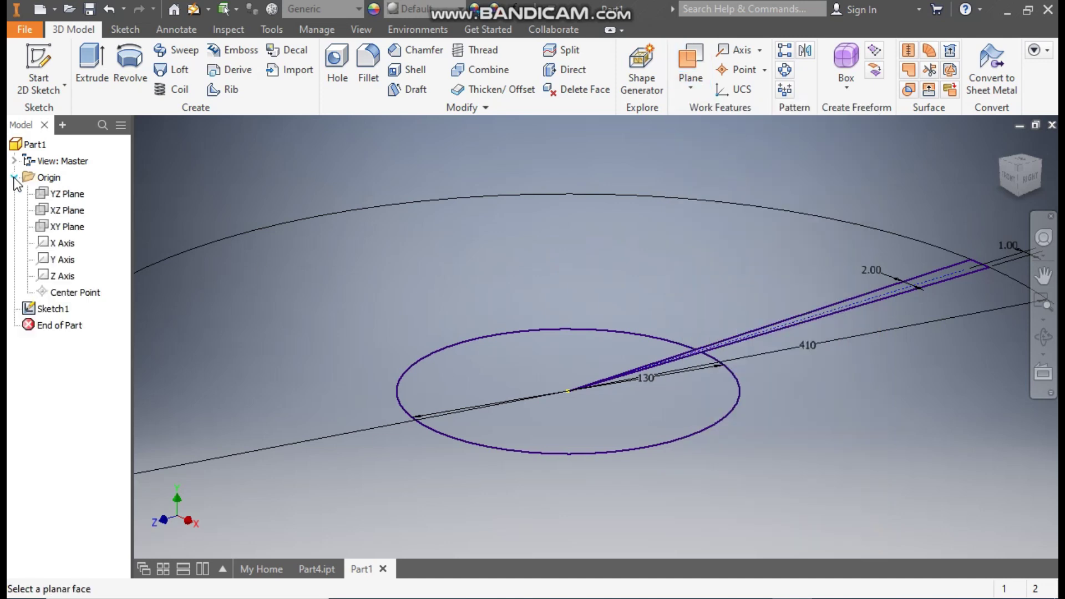
pyautogui.click(67, 212)
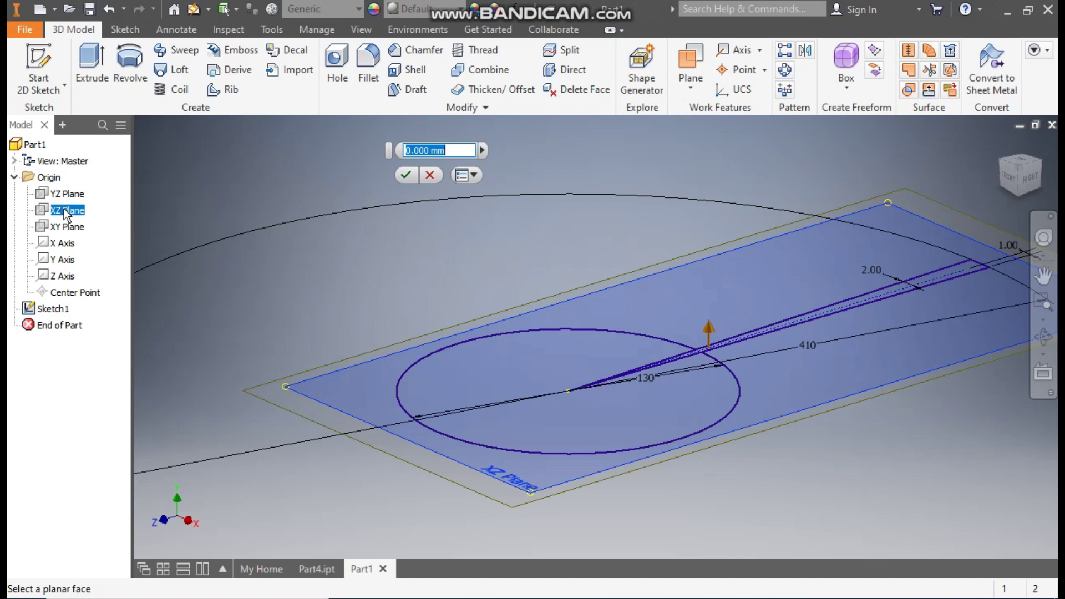
pyautogui.write('50')
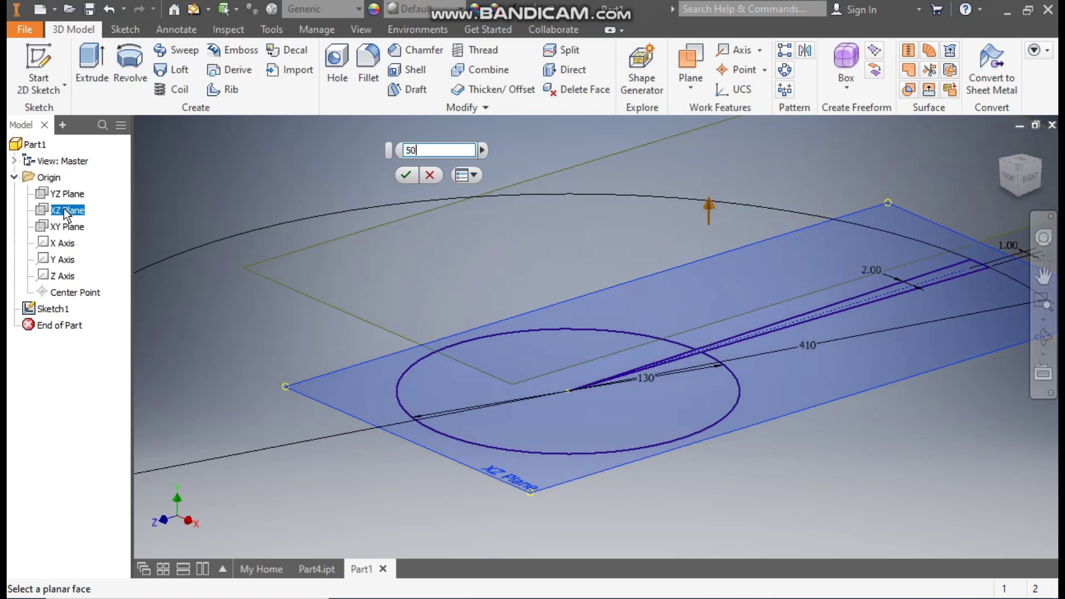
pyautogui.click(406, 174)
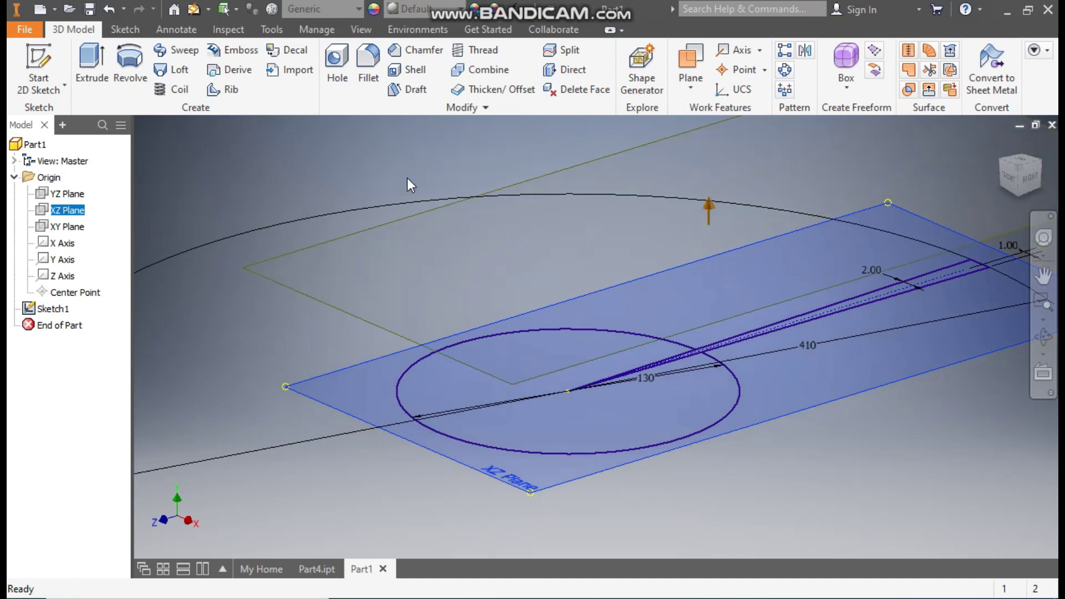
# Hide Sketch1's geometry and select Work Plane1.
pyautogui.scroll(-2, 672, 261)
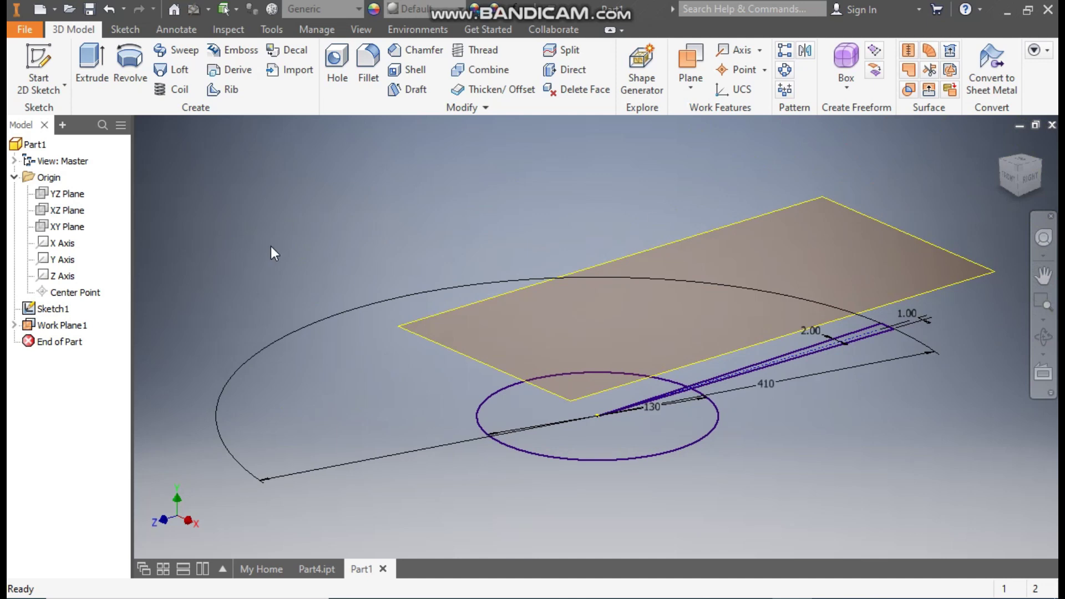
pyautogui.click(53, 309)
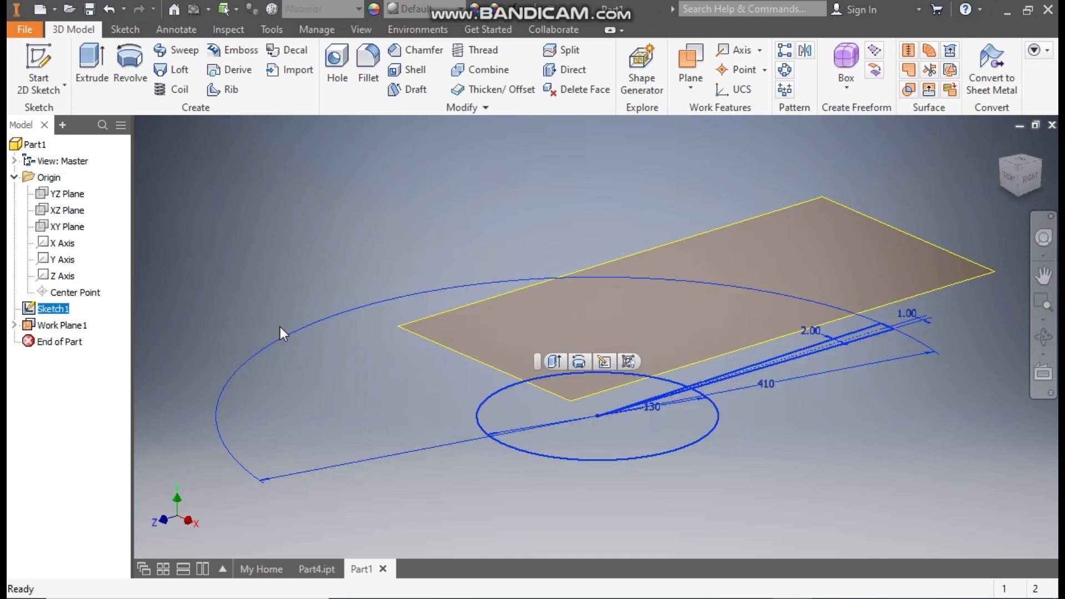
pyautogui.click(635, 365)
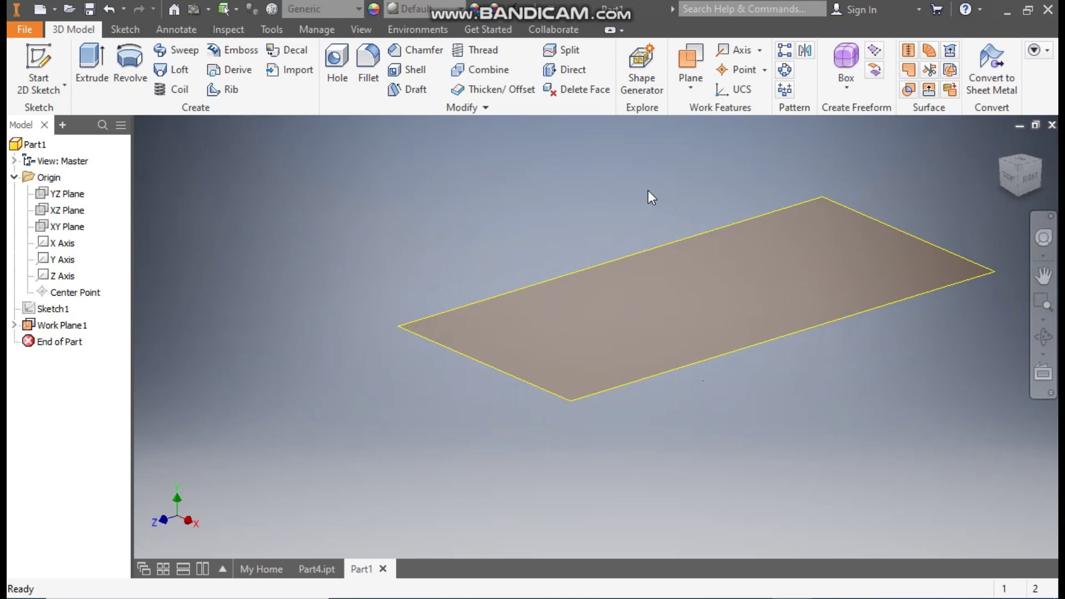
pyautogui.click(744, 225)
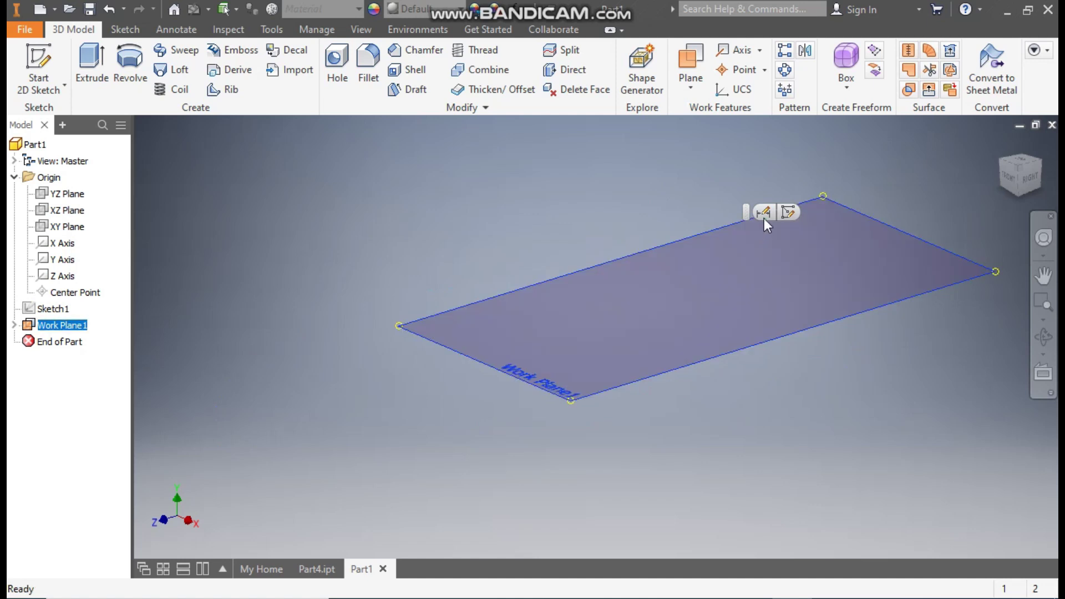
# Start Sketch2 on Work Plane1 and draw a 130 mm circle at the origin.
pyautogui.click(787, 212)
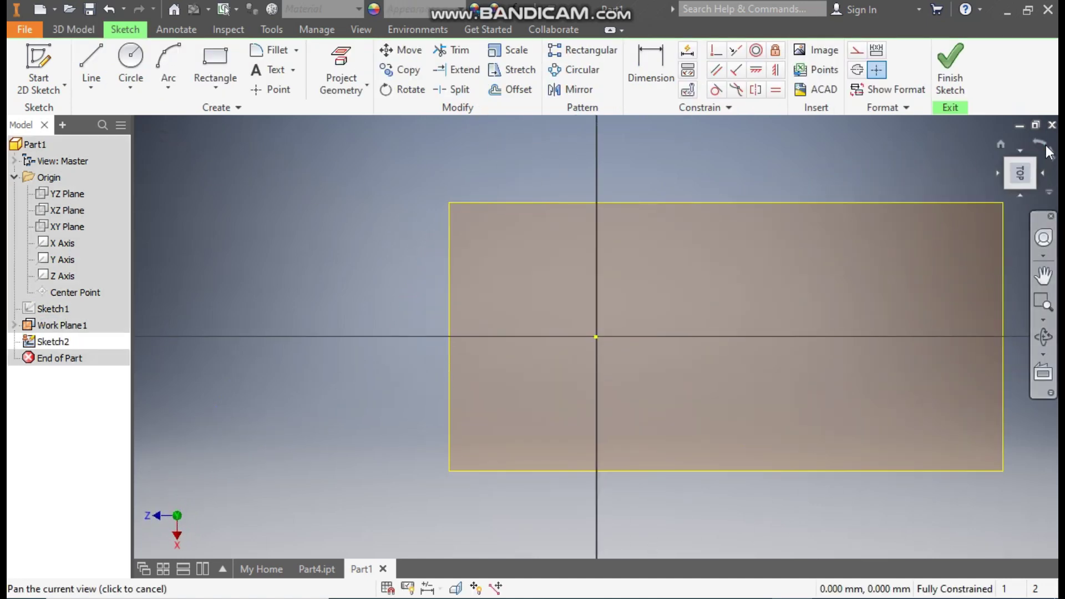
pyautogui.click(1044, 148)
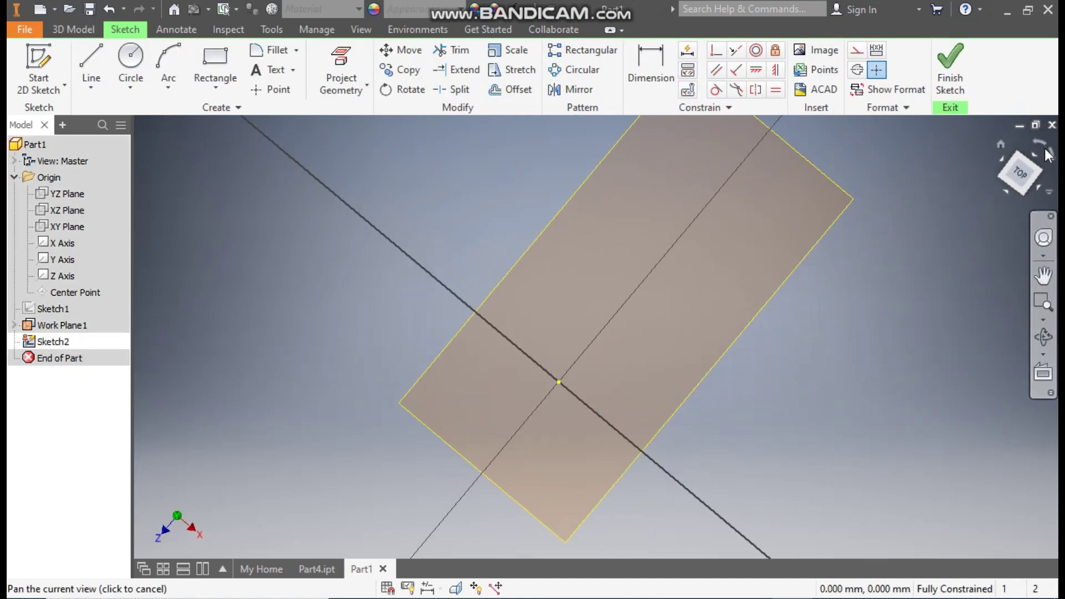
pyautogui.click(134, 60)
pyautogui.click(596, 428)
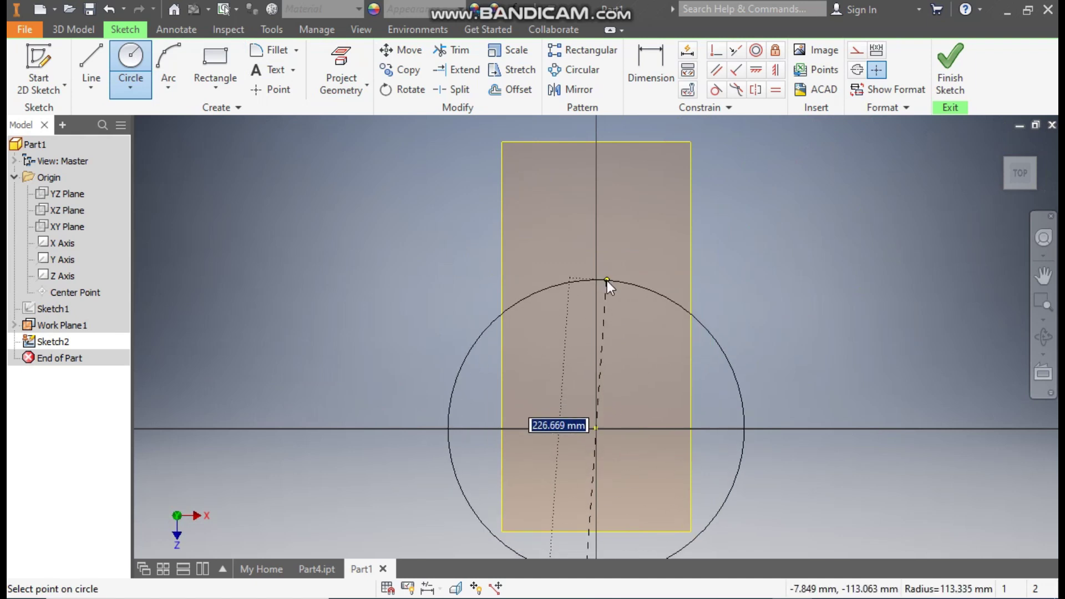
pyautogui.write('130')
pyautogui.press('Return')
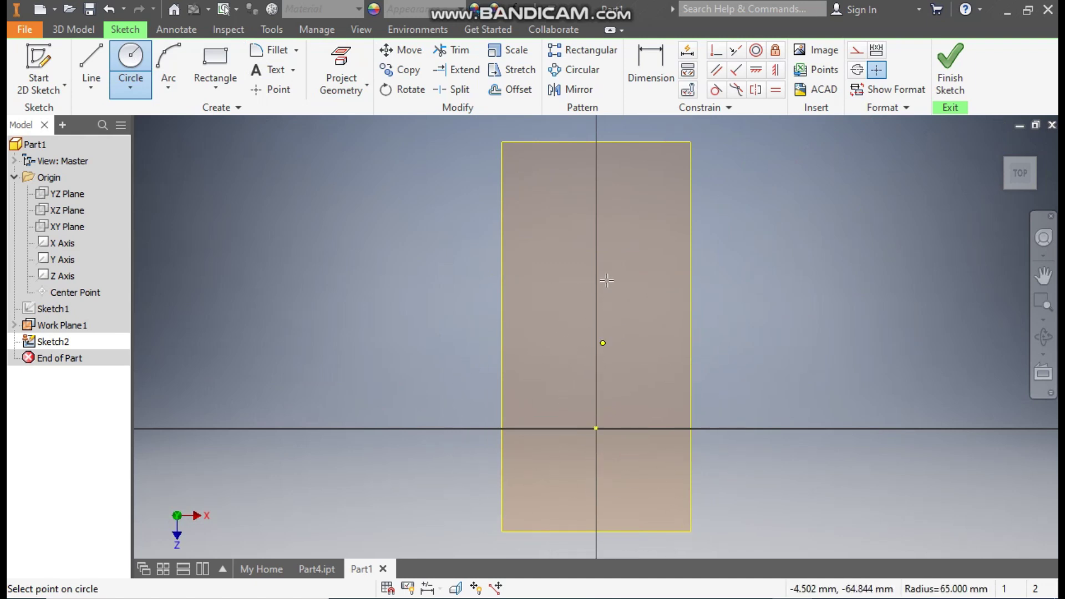
# Draw a vertical construction line up from the circle centre and begin another line there.
pyautogui.click(91, 61)
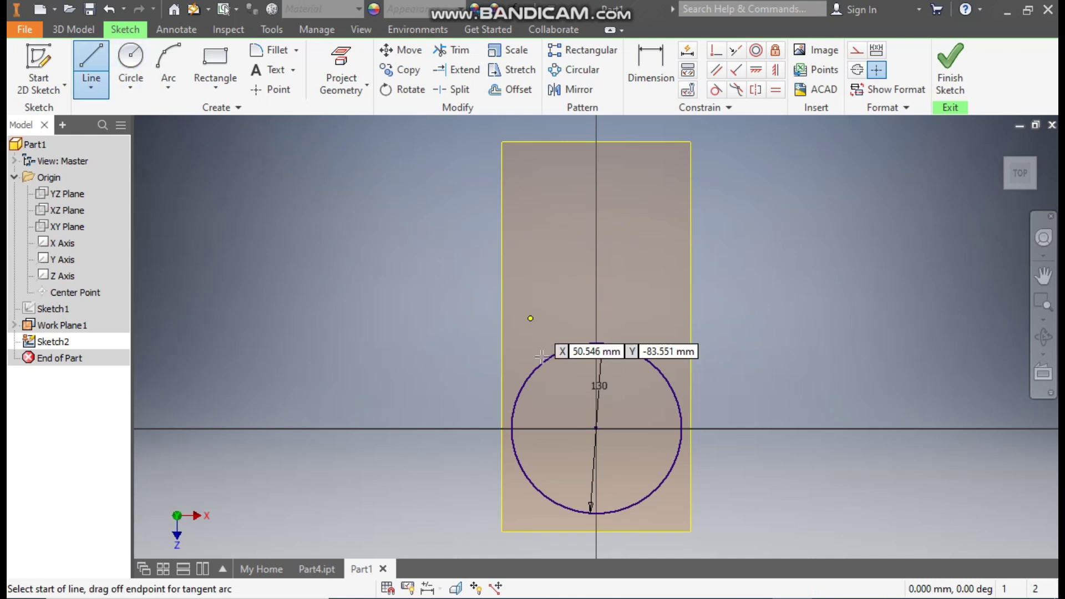
pyautogui.click(596, 427)
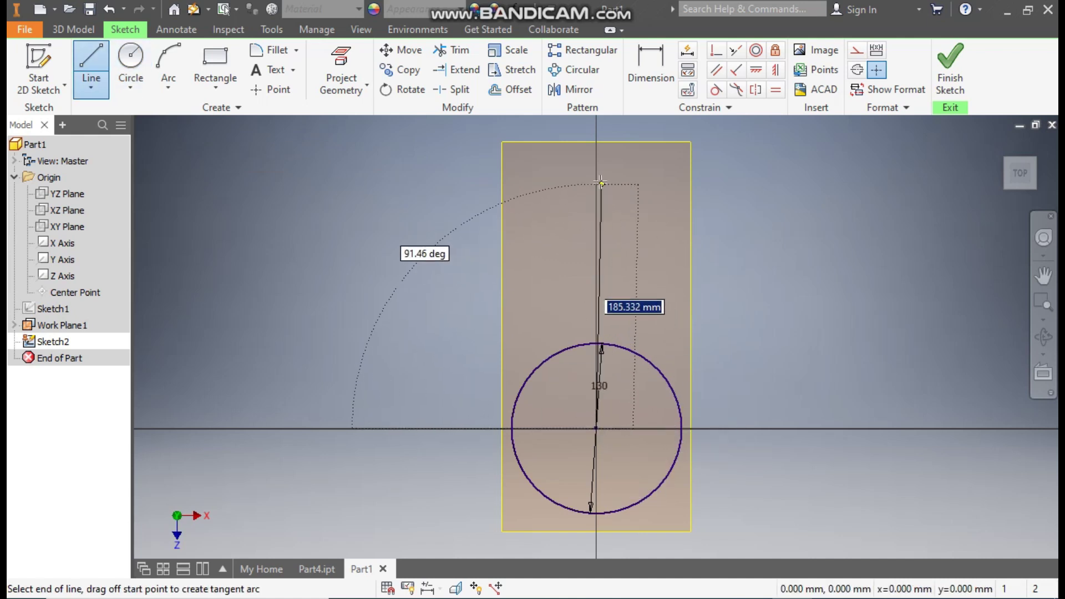
pyautogui.click(599, 181)
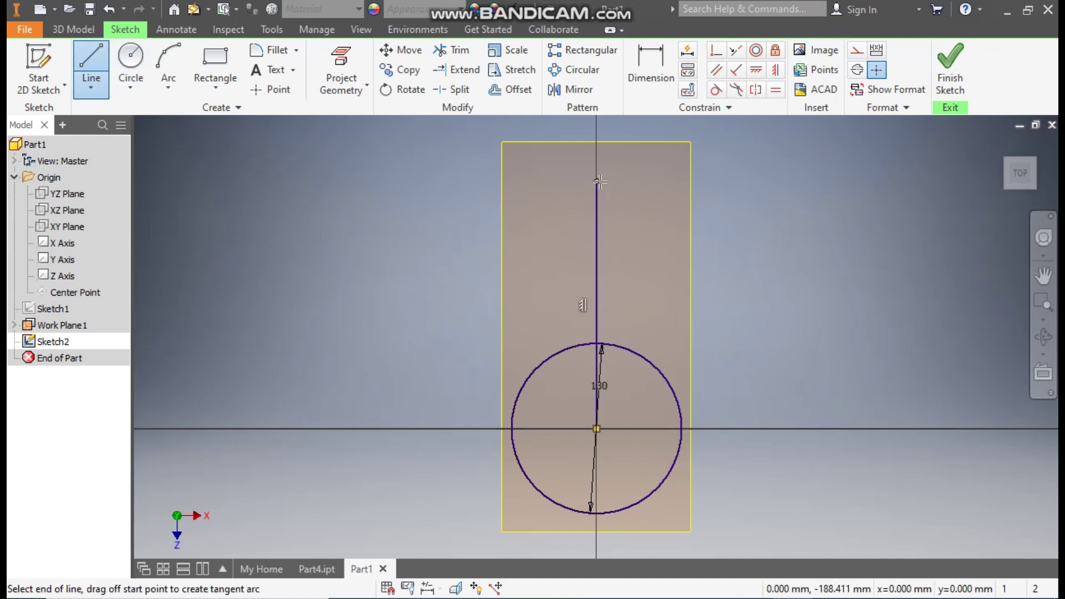
pyautogui.press('Escape')
pyautogui.click(595, 188)
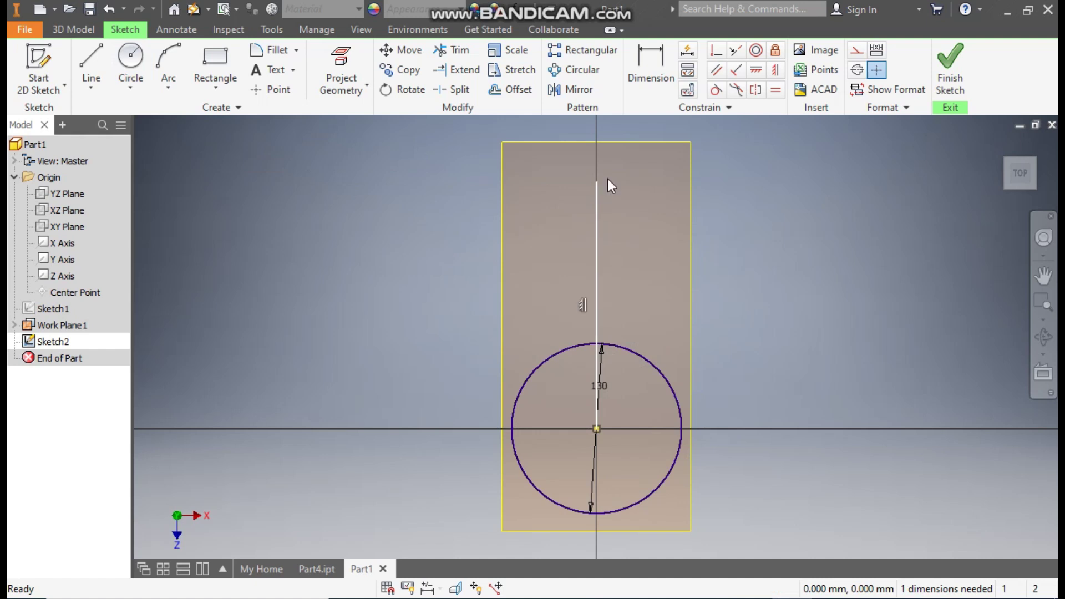
pyautogui.click(851, 51)
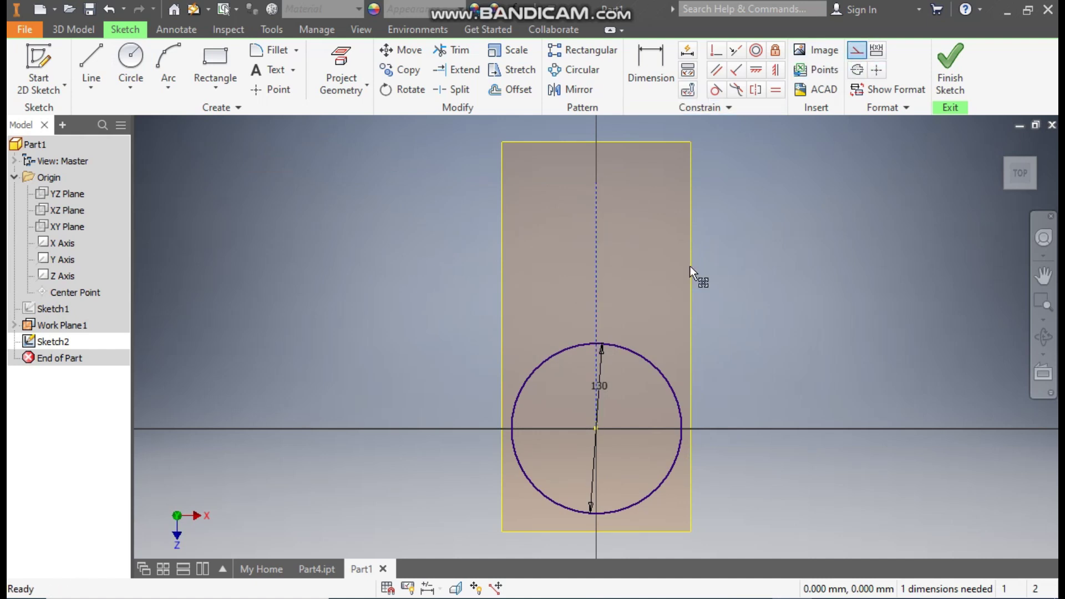
pyautogui.click(92, 49)
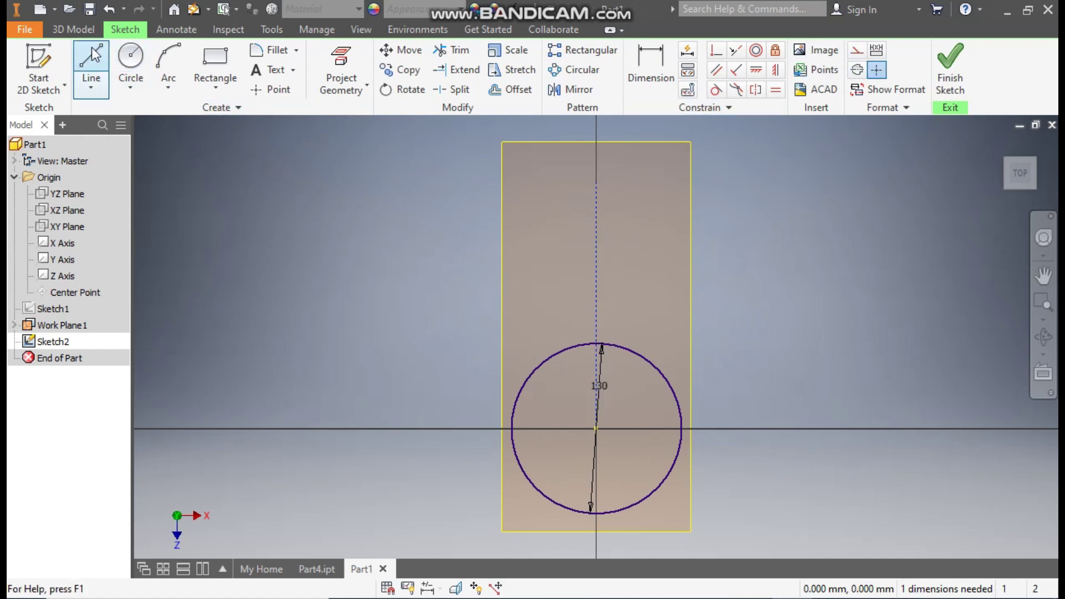
pyautogui.click(596, 428)
# Finish the up-left line and dimension it 8° from the vertical line.
pyautogui.click(369, 158)
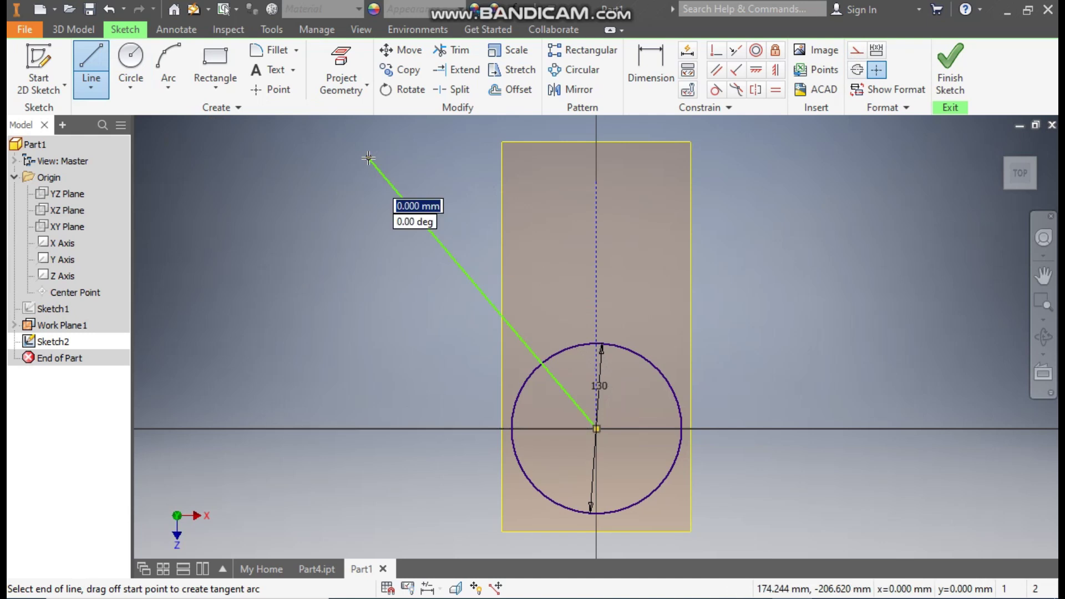
pyautogui.press('Escape')
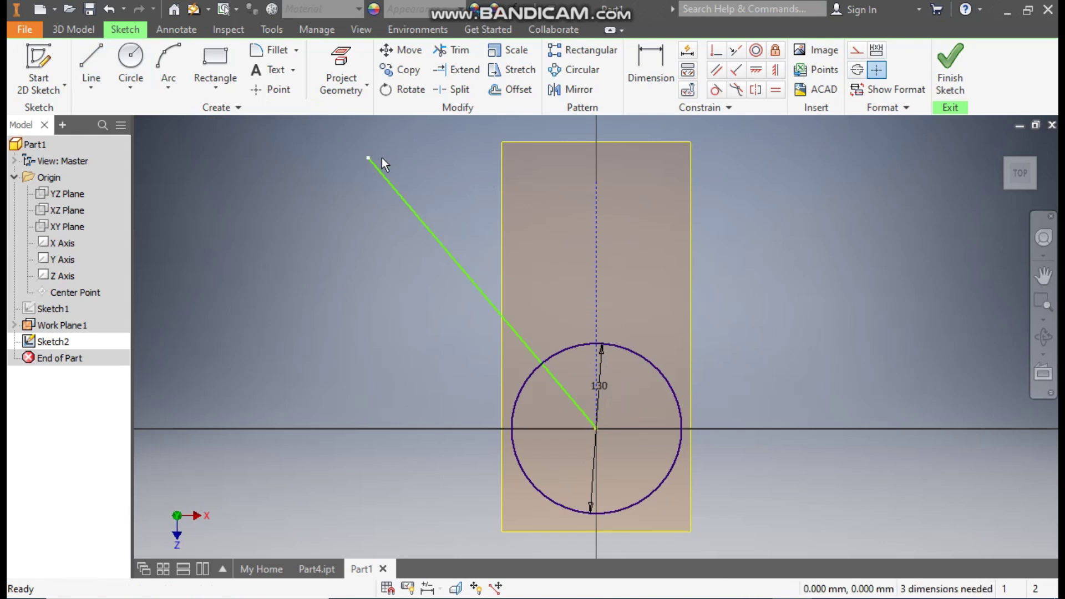
pyautogui.click(645, 60)
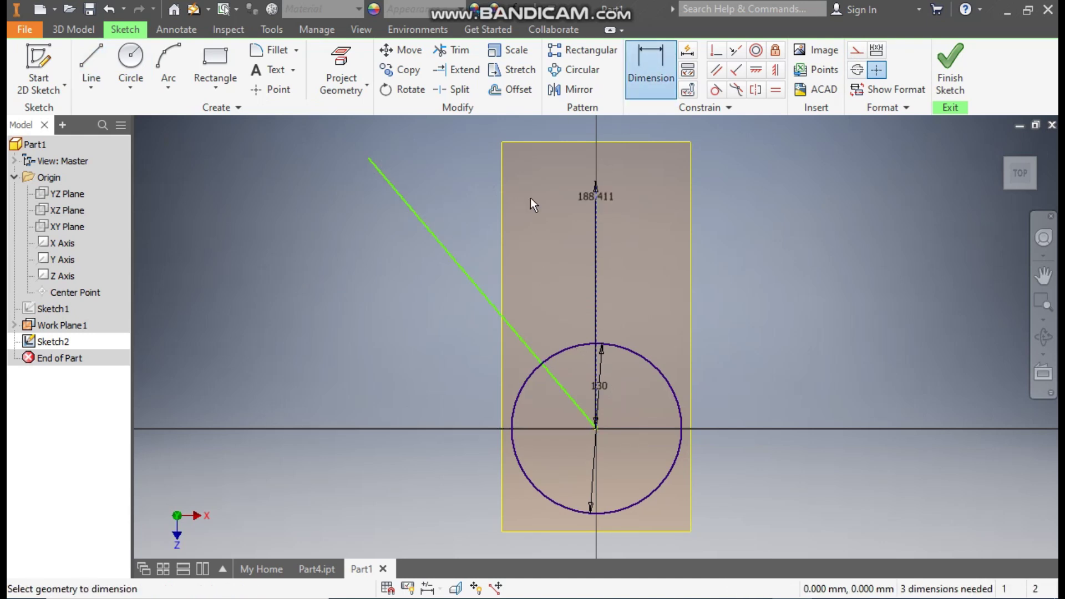
pyautogui.click(441, 239)
pyautogui.click(509, 206)
pyautogui.write('8')
pyautogui.press('Return')
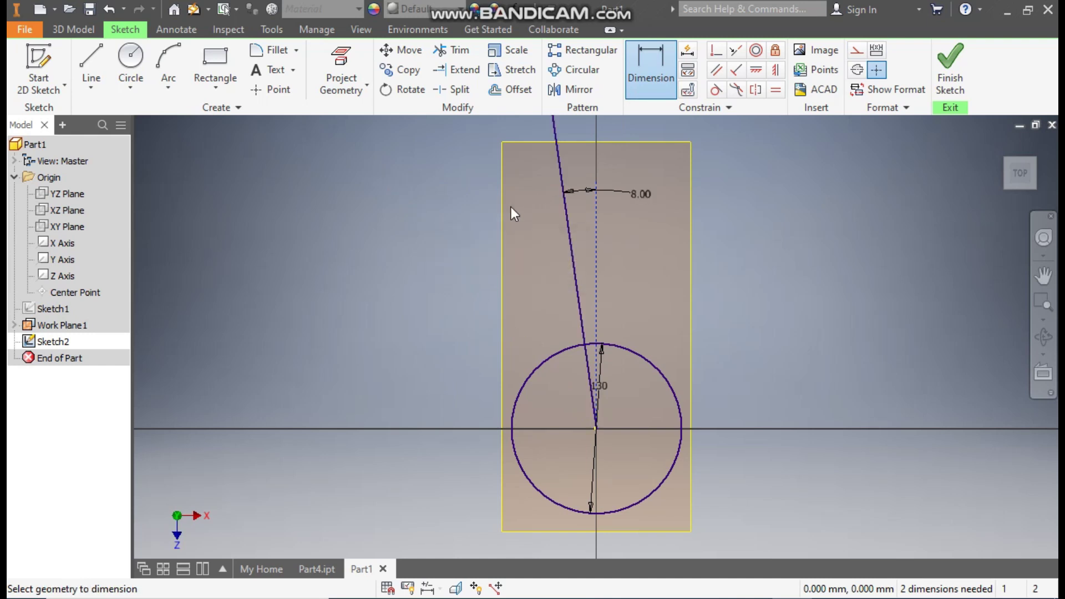
pyautogui.moveTo(666, 173); pyautogui.dragTo(668, 223, button='middle')
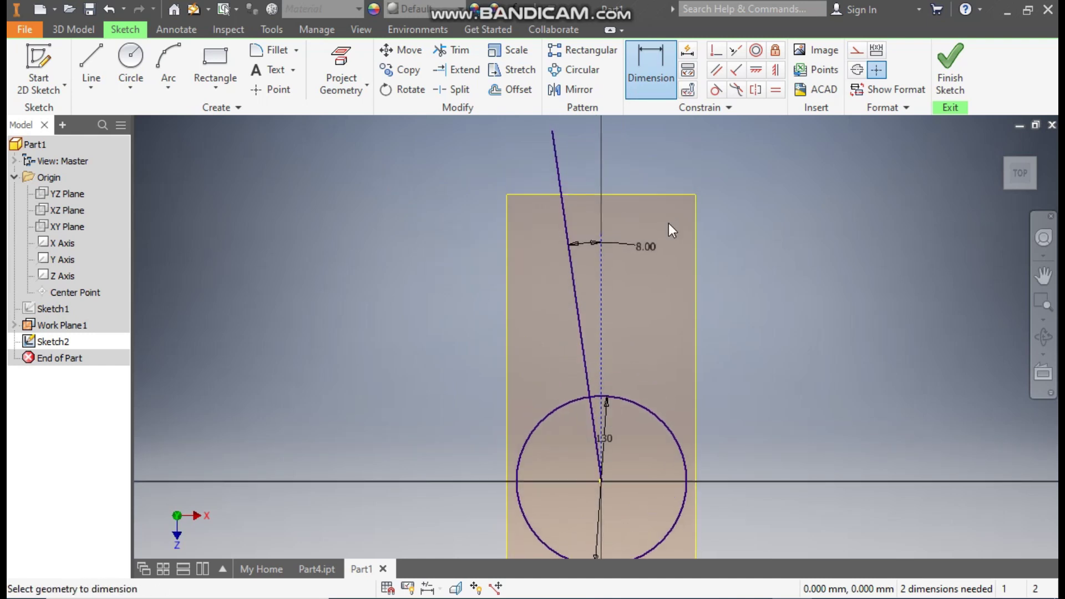
pyautogui.press('Escape')
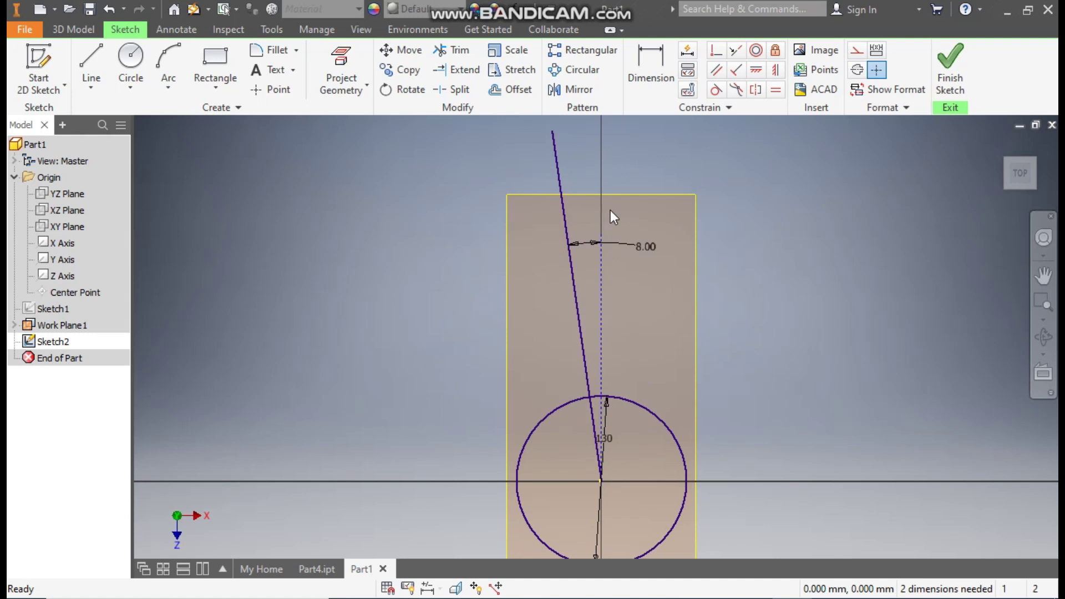
# Make the 8° line construction geometry and draw a new up-left line from the centre.
pyautogui.click(566, 207)
pyautogui.click(861, 55)
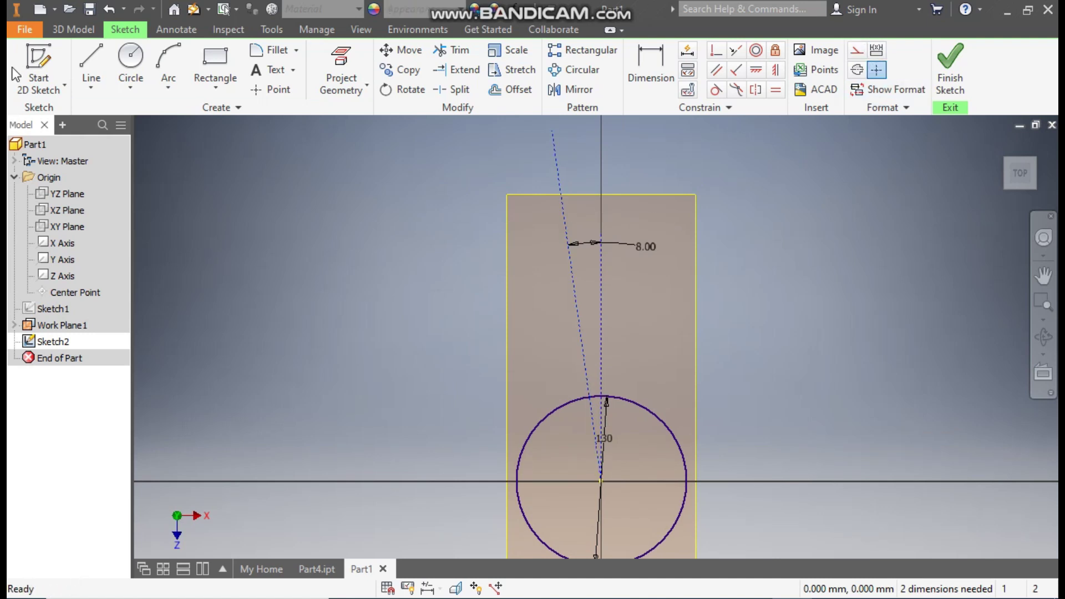
pyautogui.click(94, 58)
pyautogui.click(601, 481)
pyautogui.click(462, 167)
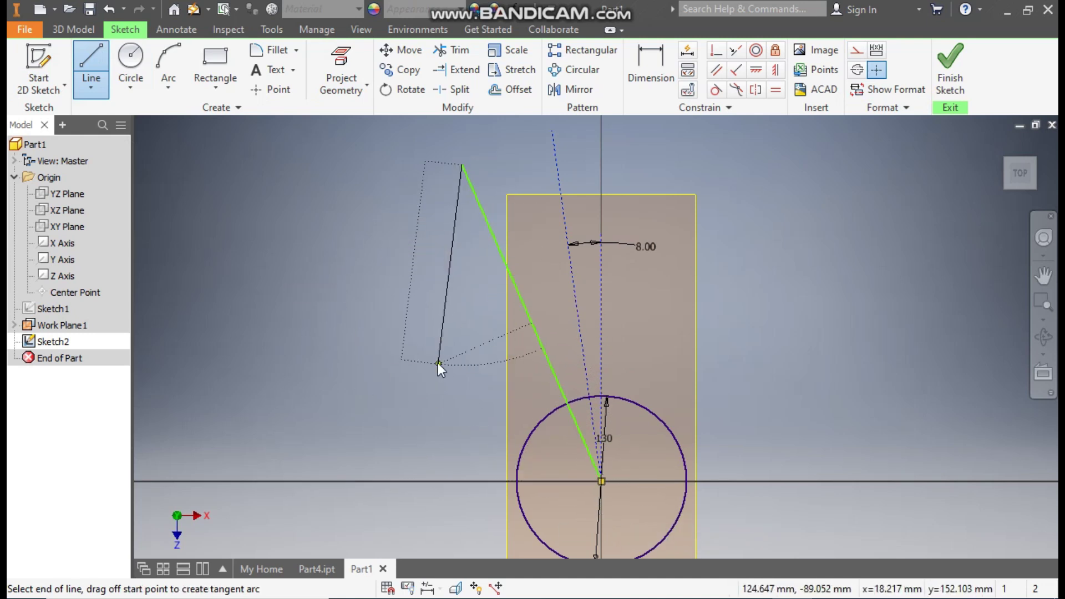
# Draw a line from the circle centre up beside the 8-degree construction line.
pyautogui.press('Escape')
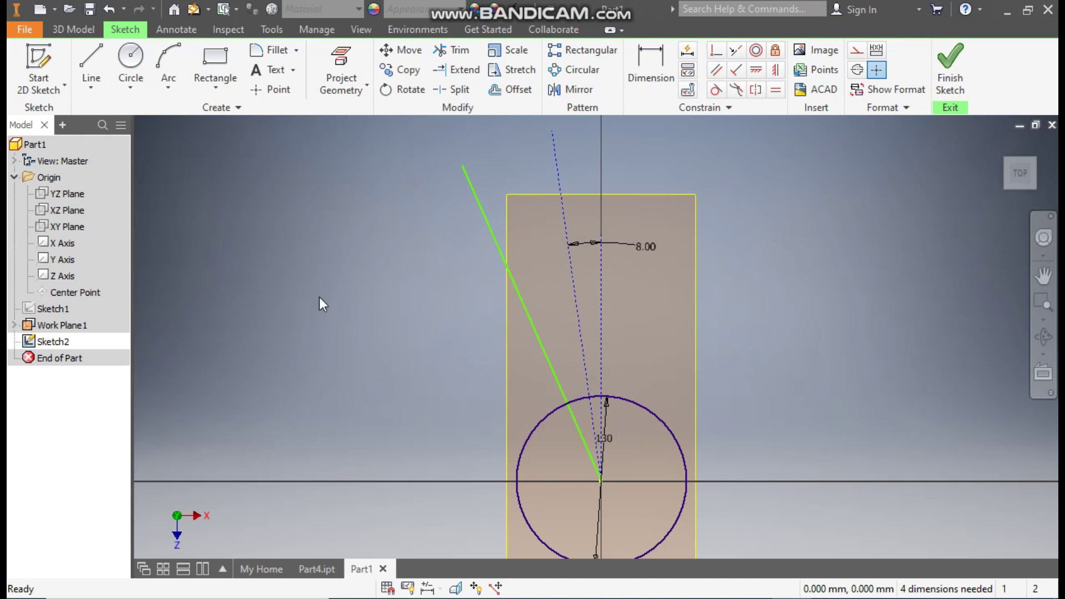
pyautogui.click(91, 53)
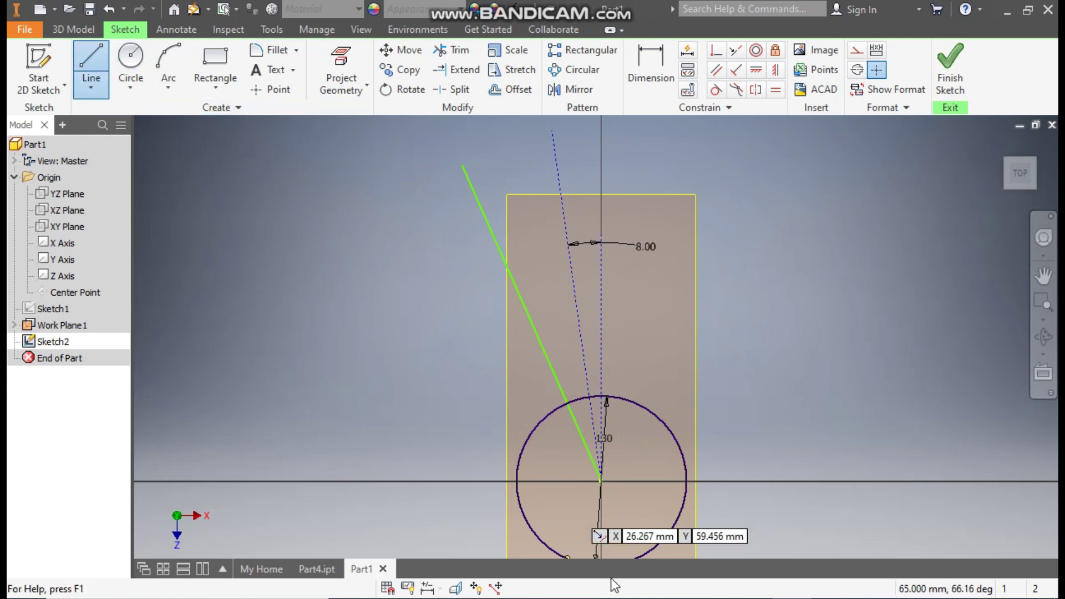
pyautogui.click(602, 477)
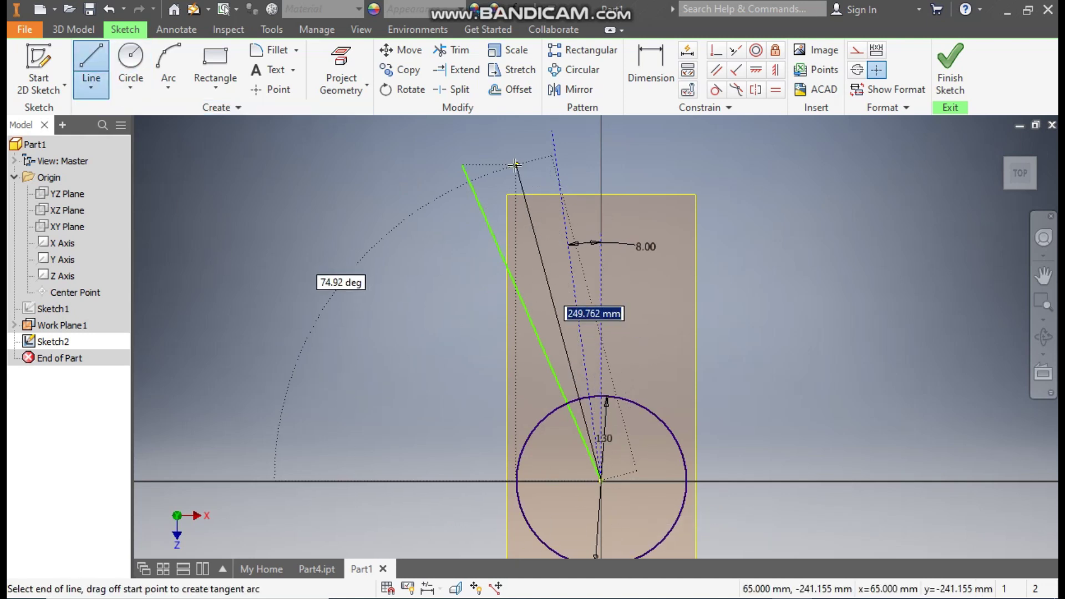
pyautogui.click(578, 143)
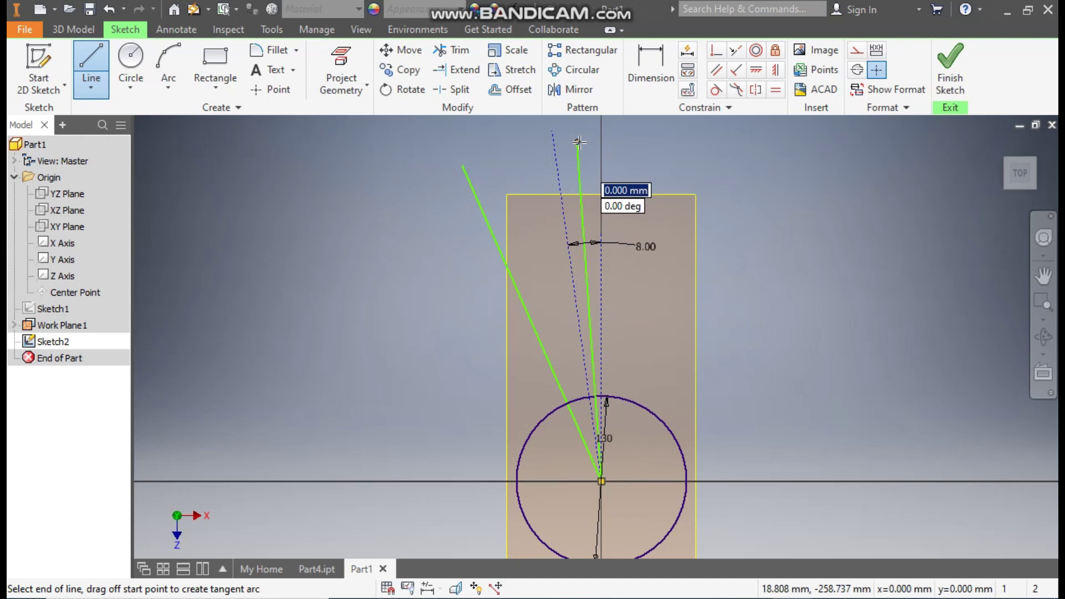
pyautogui.press('Escape')
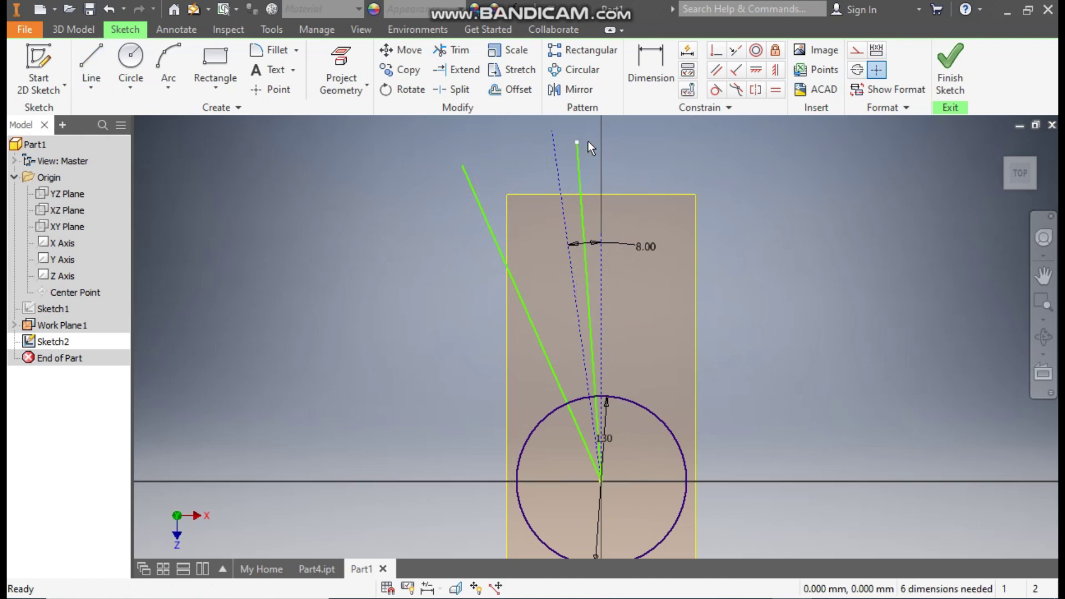
# Dimension the new line 1° from the 8-degree construction line.
pyautogui.click(650, 70)
pyautogui.click(575, 191)
pyautogui.click(569, 173)
pyautogui.write('1')
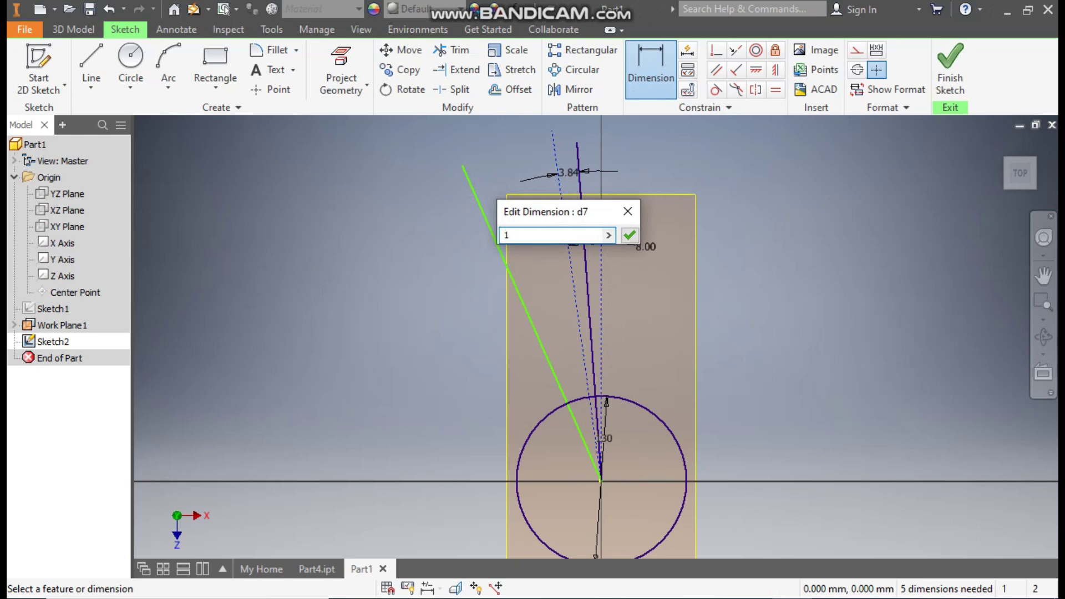
pyautogui.press('Return')
# Dimension a 2° angle between the two slot lines, then centre a circle at the origin.
pyautogui.click(492, 232)
pyautogui.click(565, 202)
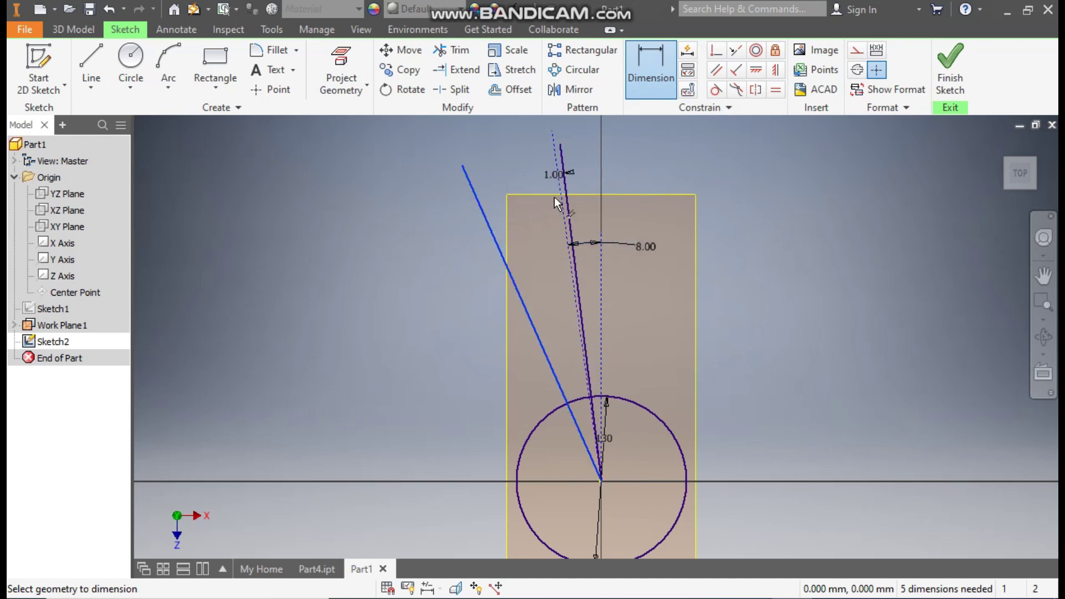
pyautogui.click(527, 216)
pyautogui.write('2')
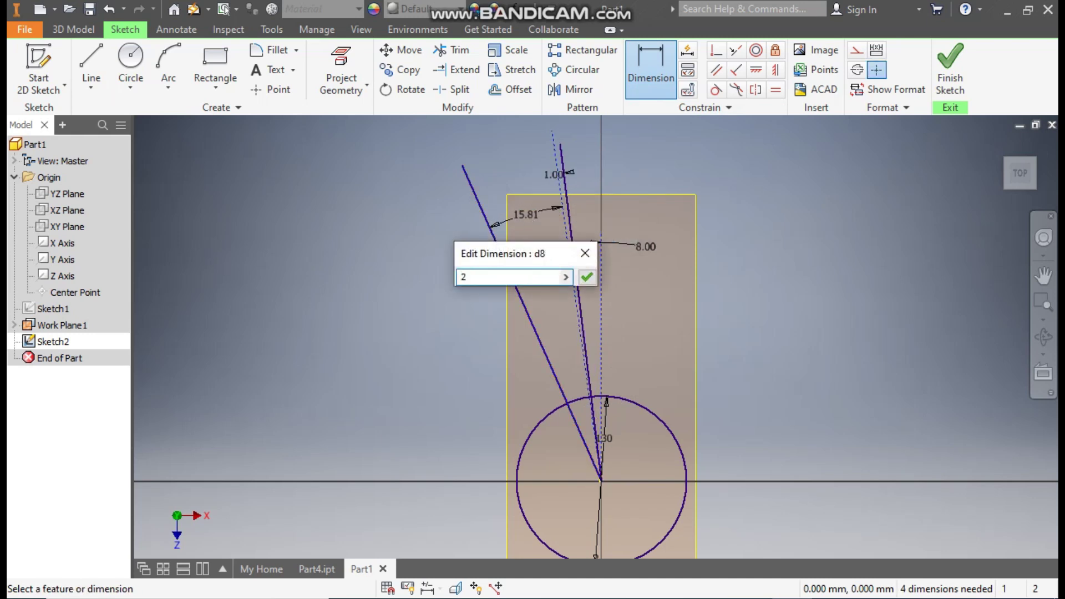
pyautogui.press('Return')
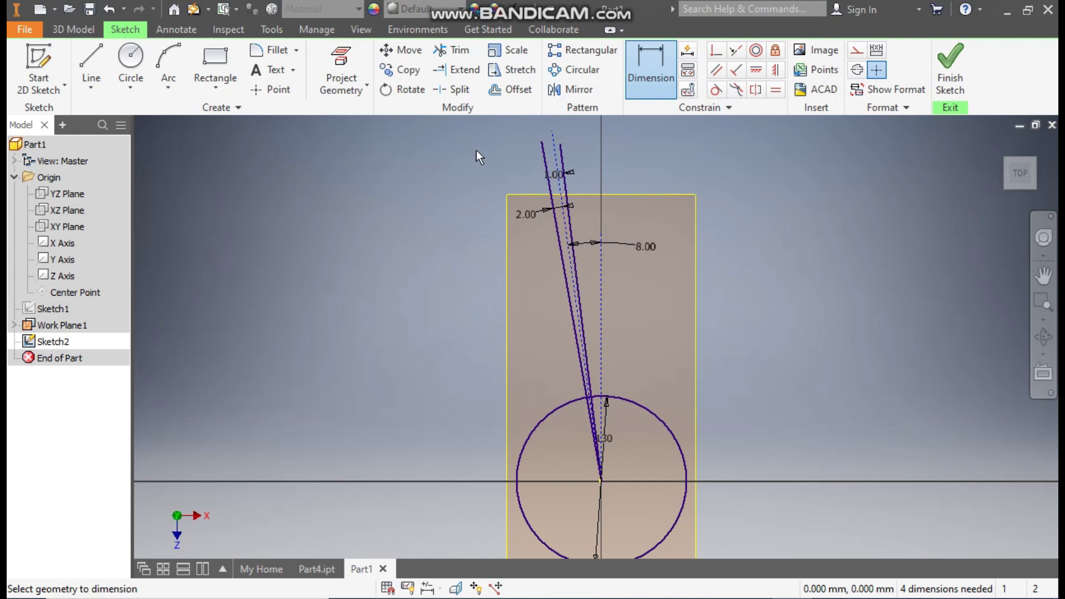
pyautogui.click(132, 55)
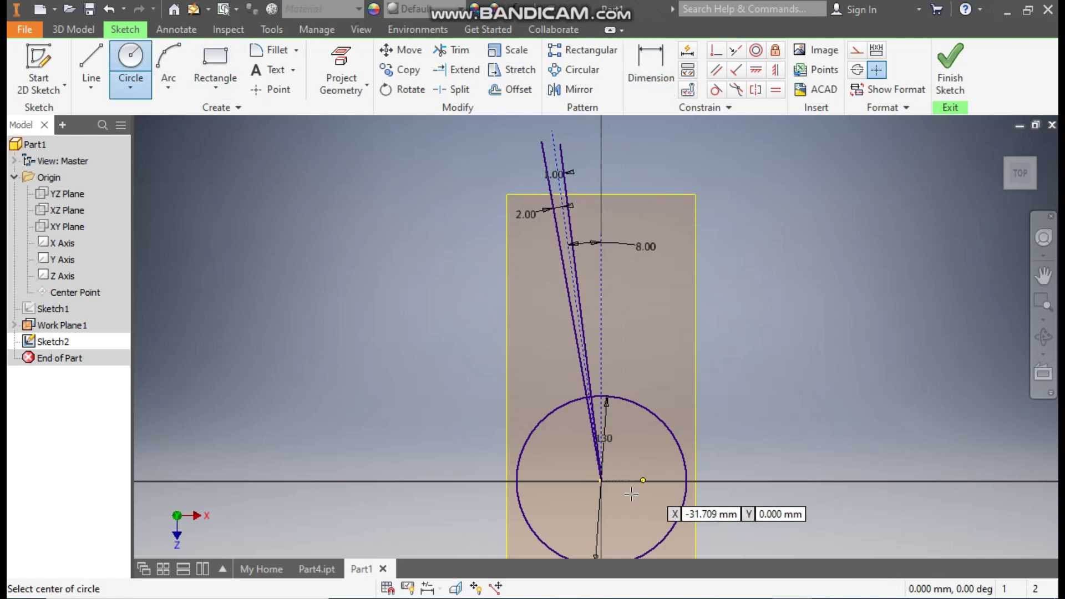
pyautogui.click(601, 481)
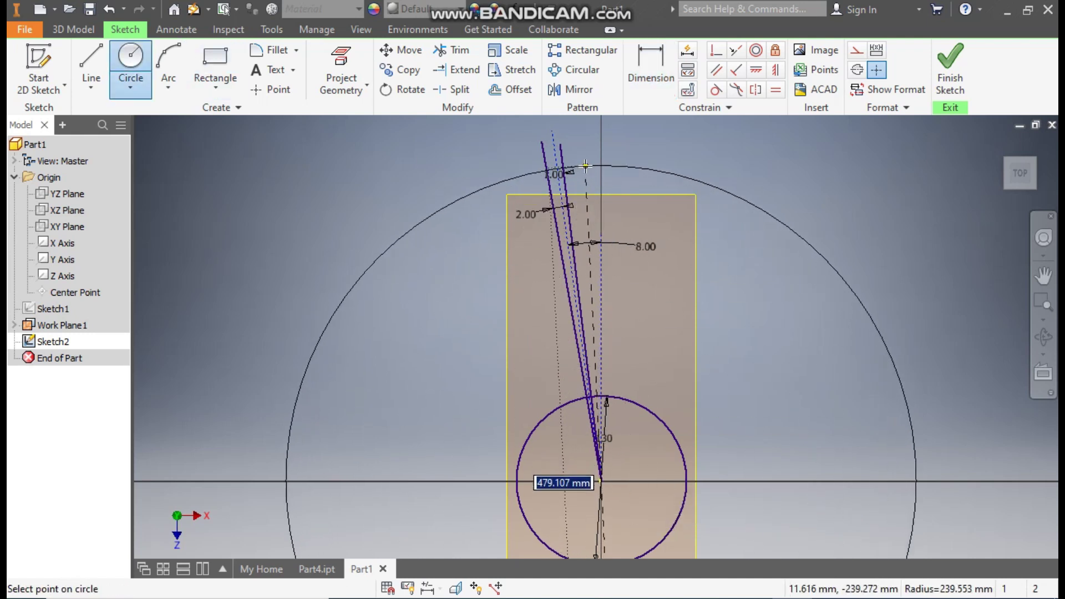
# Complete the large circle around the origin and give it a 410 dimension.
pyautogui.click(661, 169)
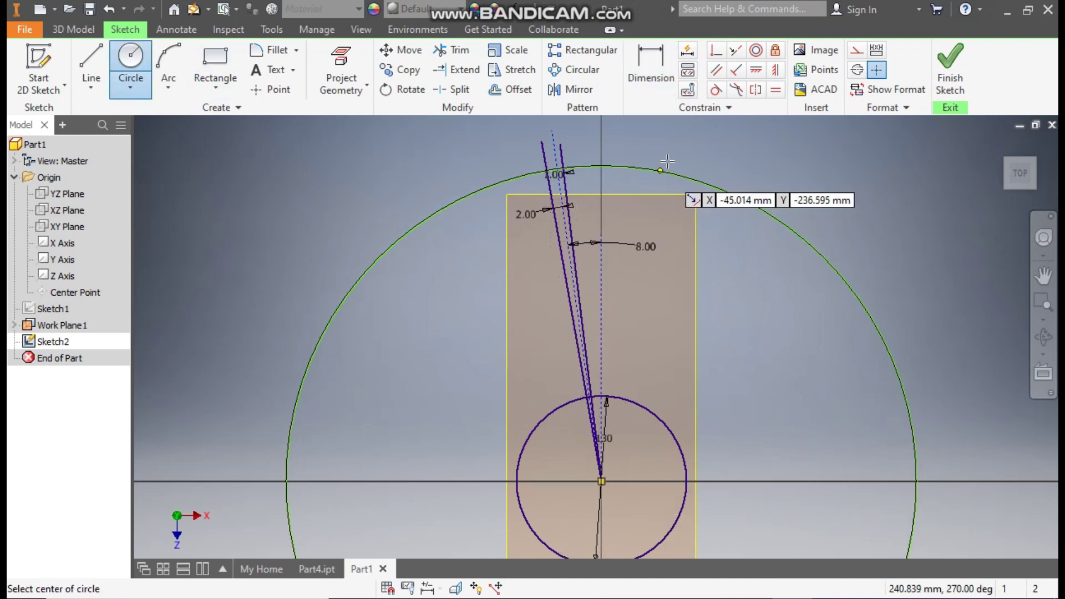
pyautogui.click(660, 85)
pyautogui.click(777, 218)
pyautogui.click(751, 280)
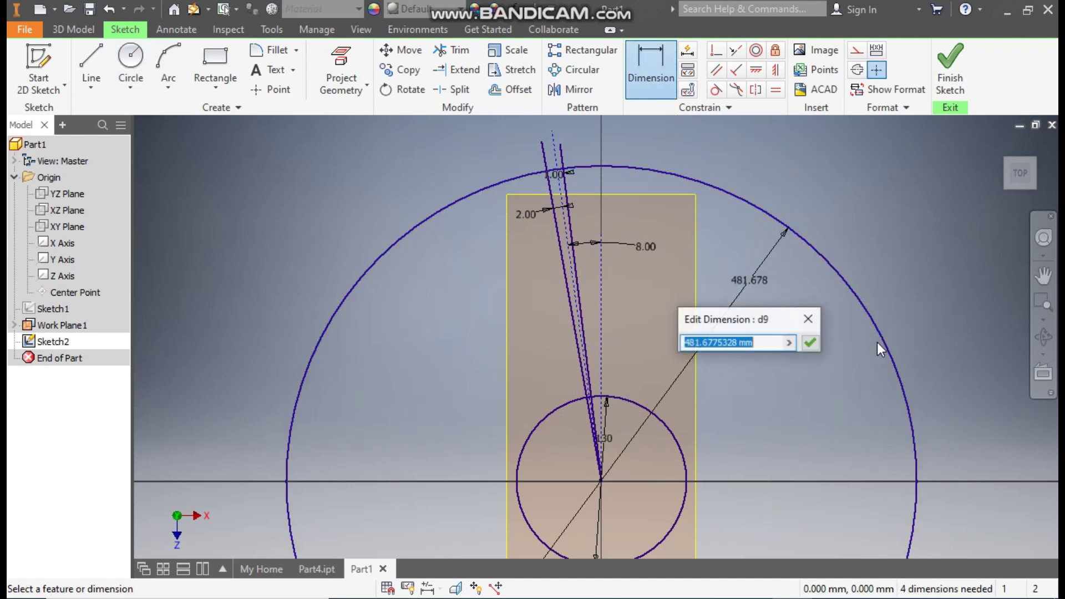
pyautogui.write('41')
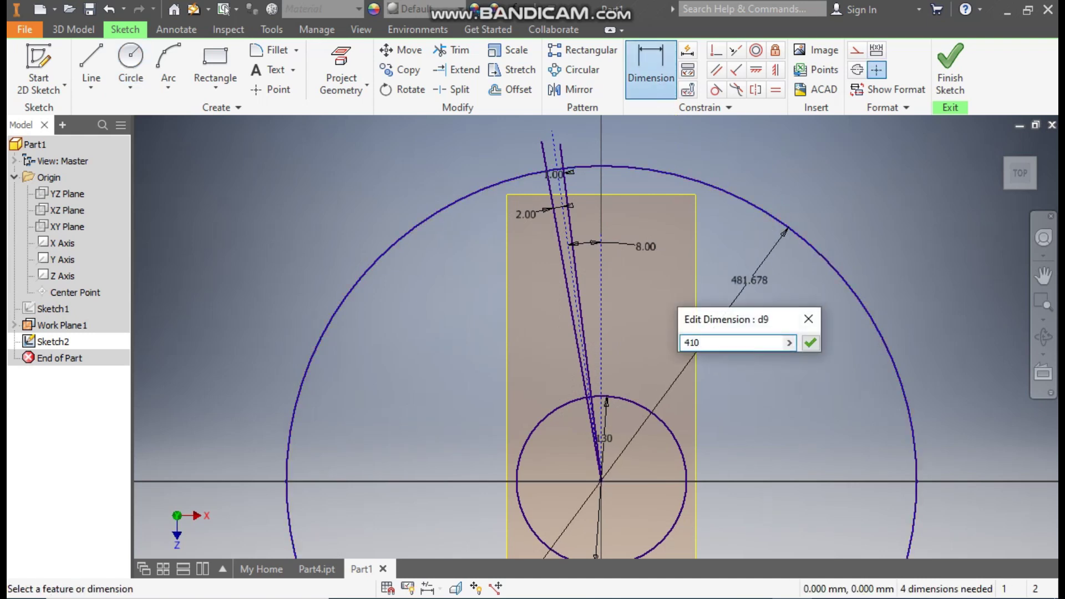
pyautogui.write('0')
pyautogui.press('Return')
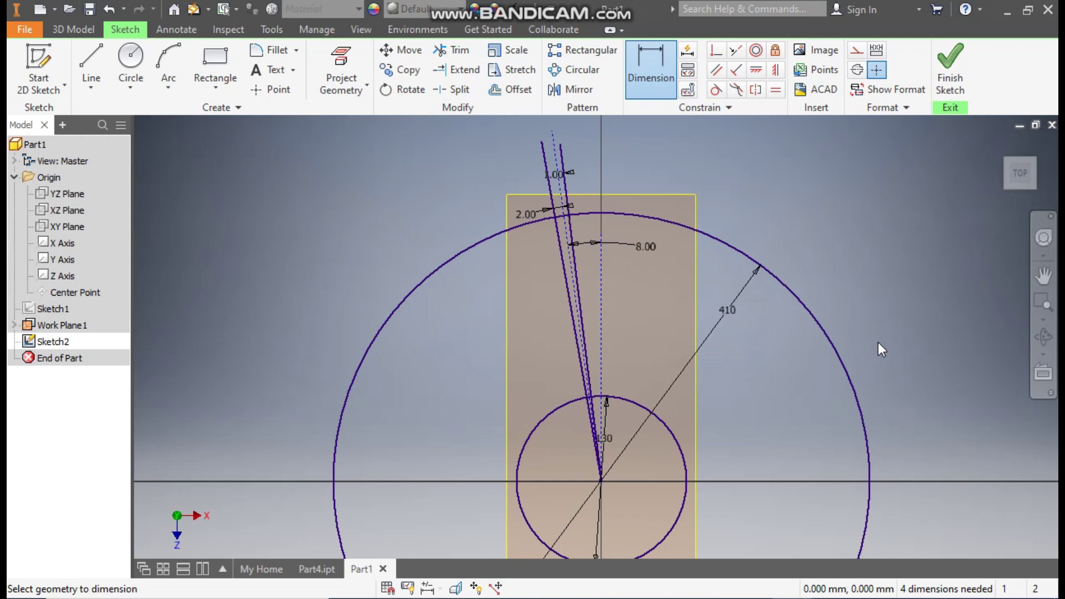
pyautogui.scroll(-3, 811, 233)
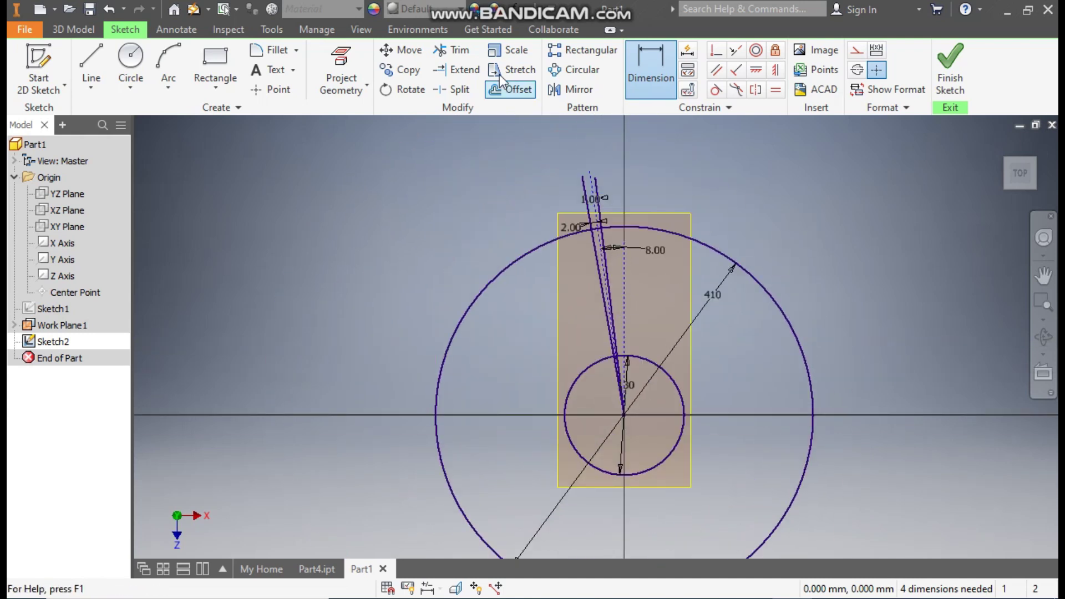
# Trim both blade line ends beyond the outer circle and part of the outer circle.
pyautogui.click(454, 51)
pyautogui.scroll(3, 598, 191)
pyautogui.click(591, 189)
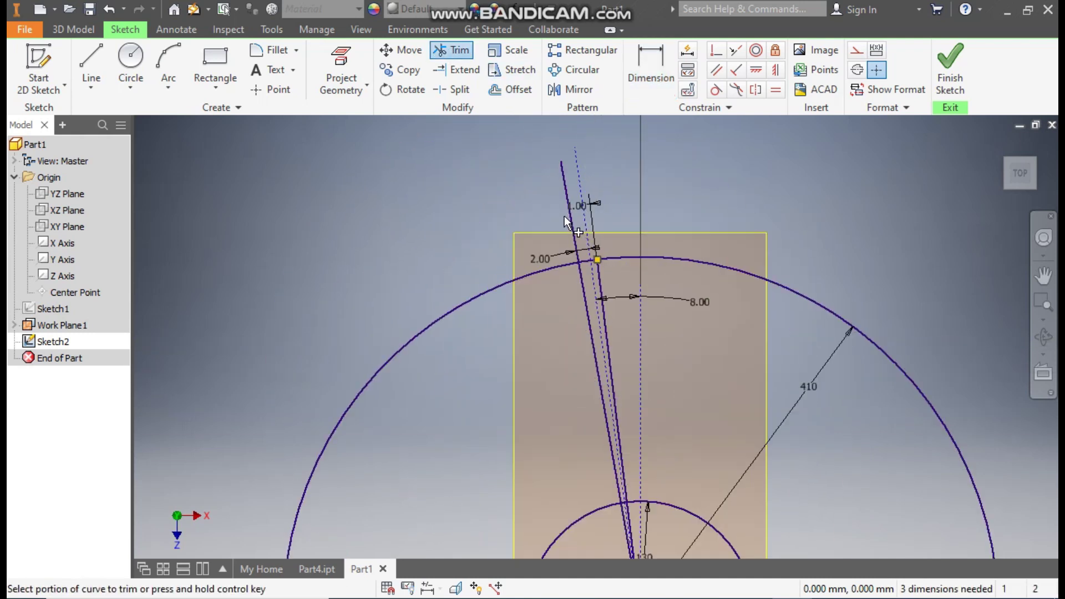
pyautogui.click(570, 219)
pyautogui.scroll(-2, 694, 219)
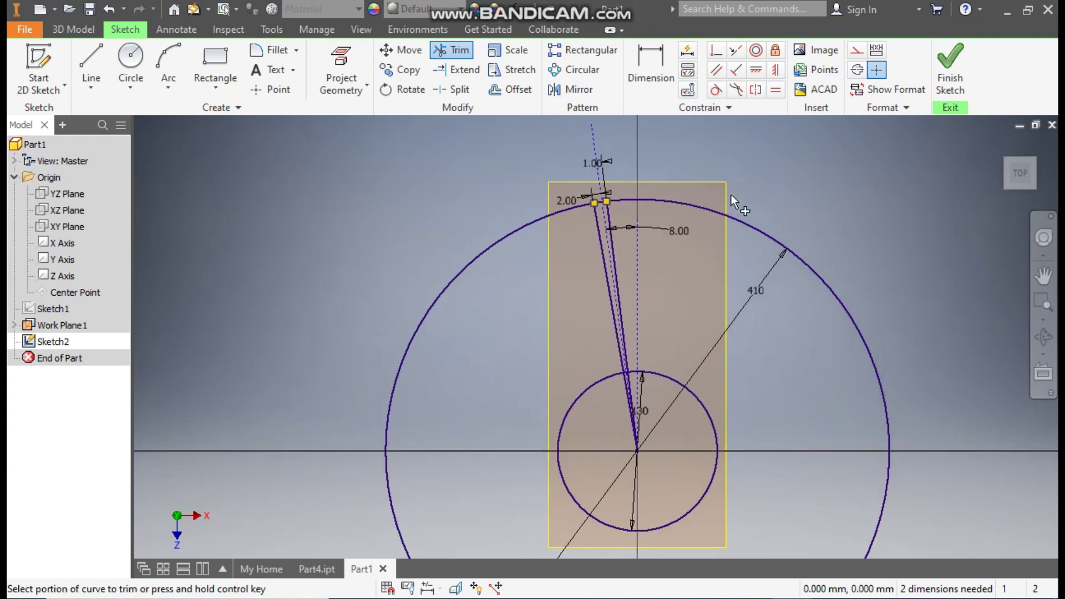
pyautogui.click(728, 212)
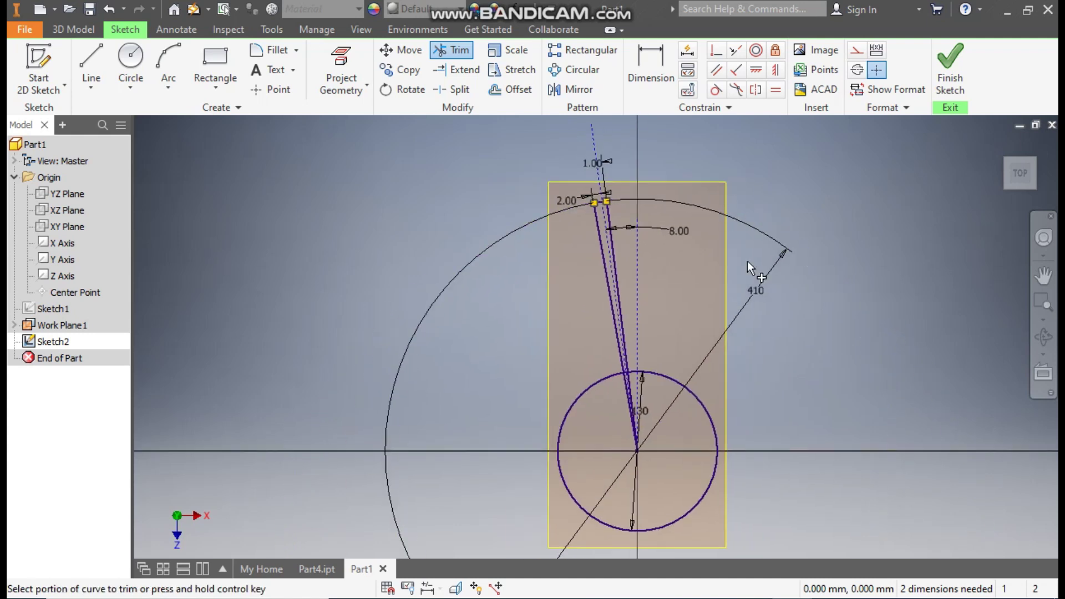
pyautogui.scroll(2, 651, 395)
pyautogui.scroll(-2, 763, 264)
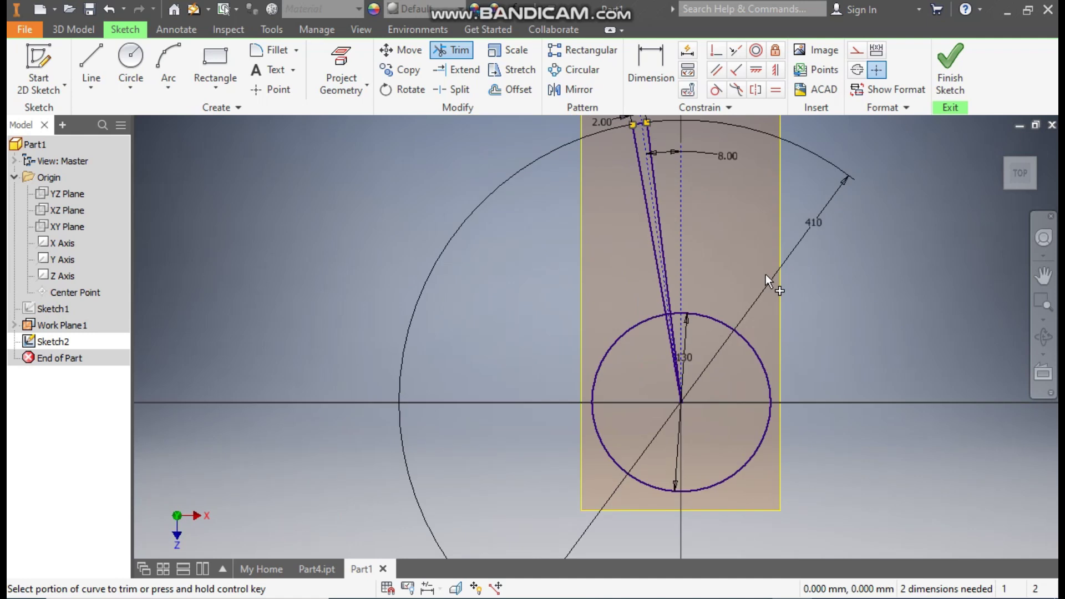
pyautogui.press('Escape')
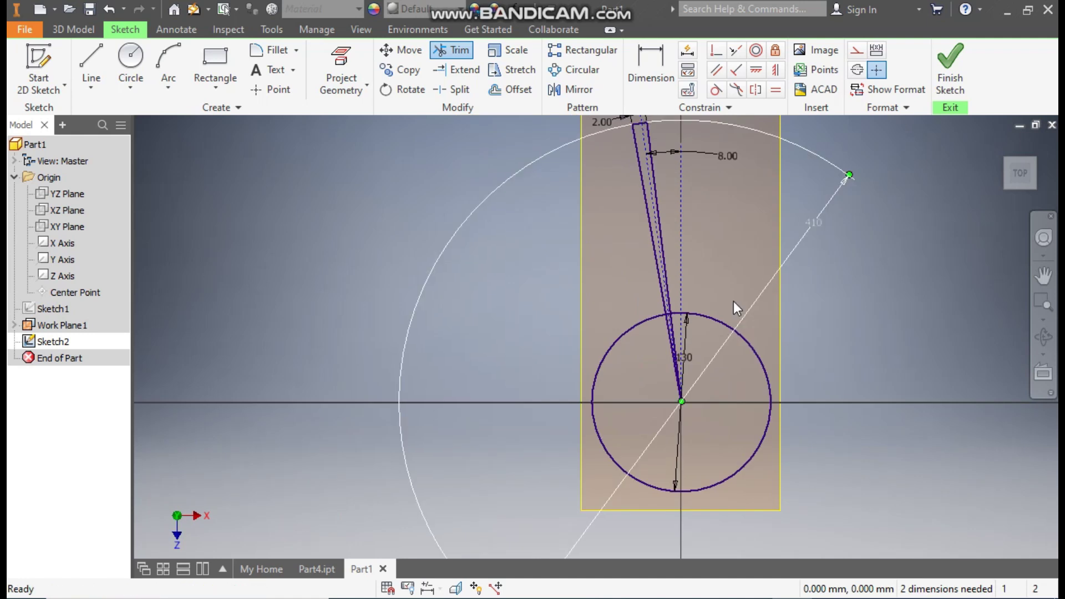
pyautogui.scroll(4, 733, 301)
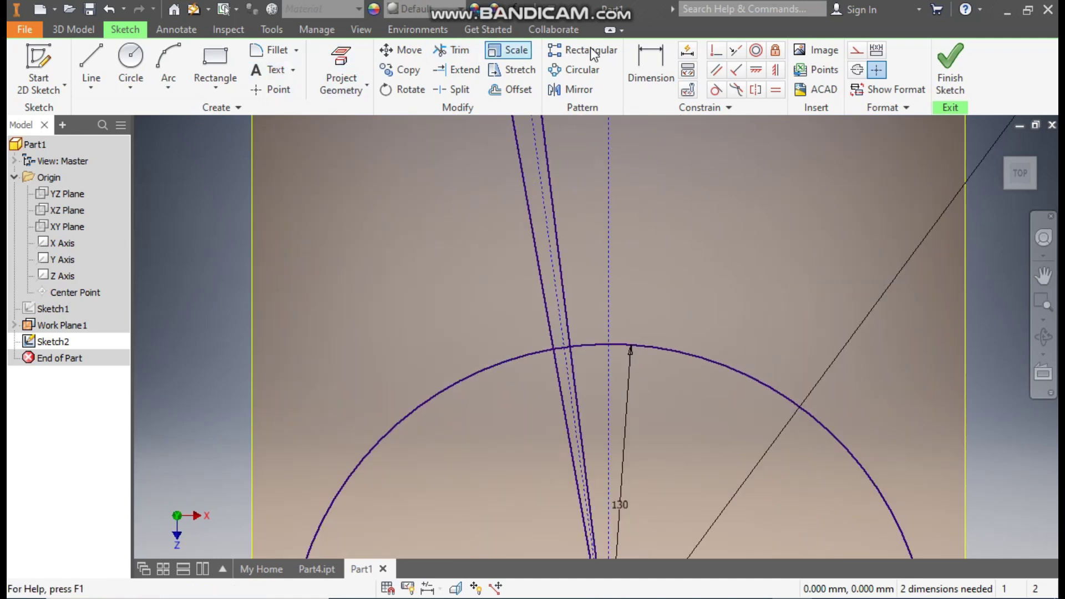
# Trim away the hub arc between the blade lines and finish the sketch.
pyautogui.click(461, 52)
pyautogui.scroll(2, 561, 353)
pyautogui.click(568, 348)
pyautogui.scroll(3, 572, 345)
pyautogui.scroll(-5, 666, 239)
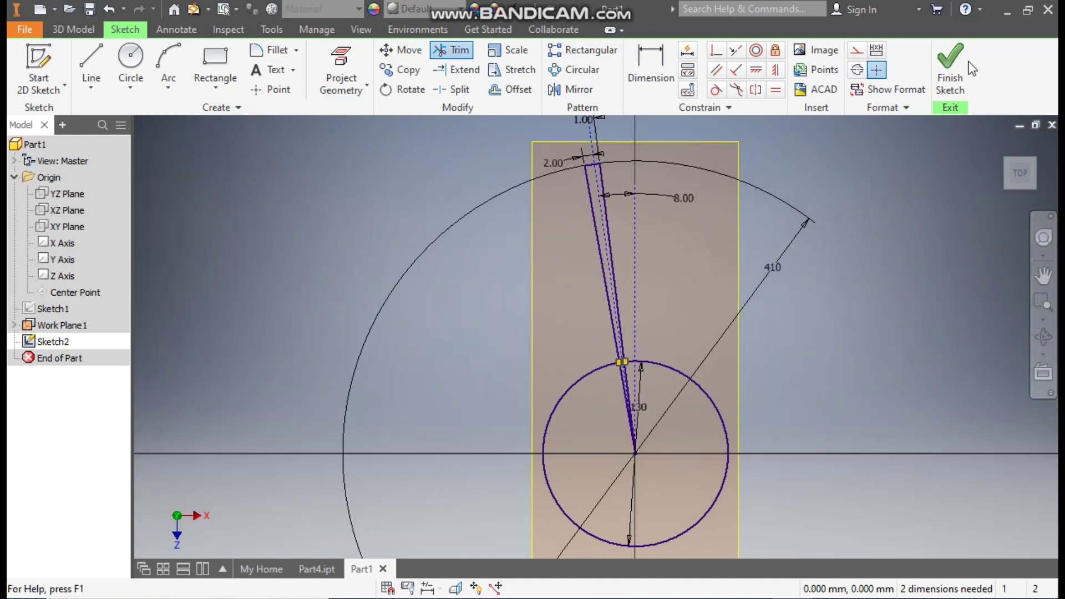
pyautogui.click(951, 63)
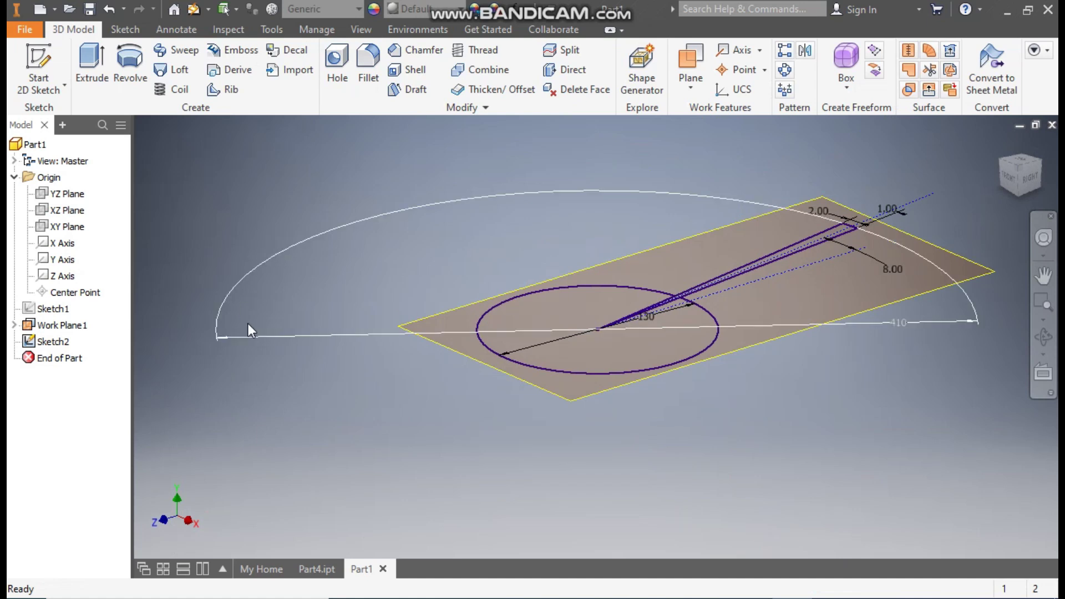
# Select Sketch1, pan to show both sketches, and start a Loft.
pyautogui.click(53, 309)
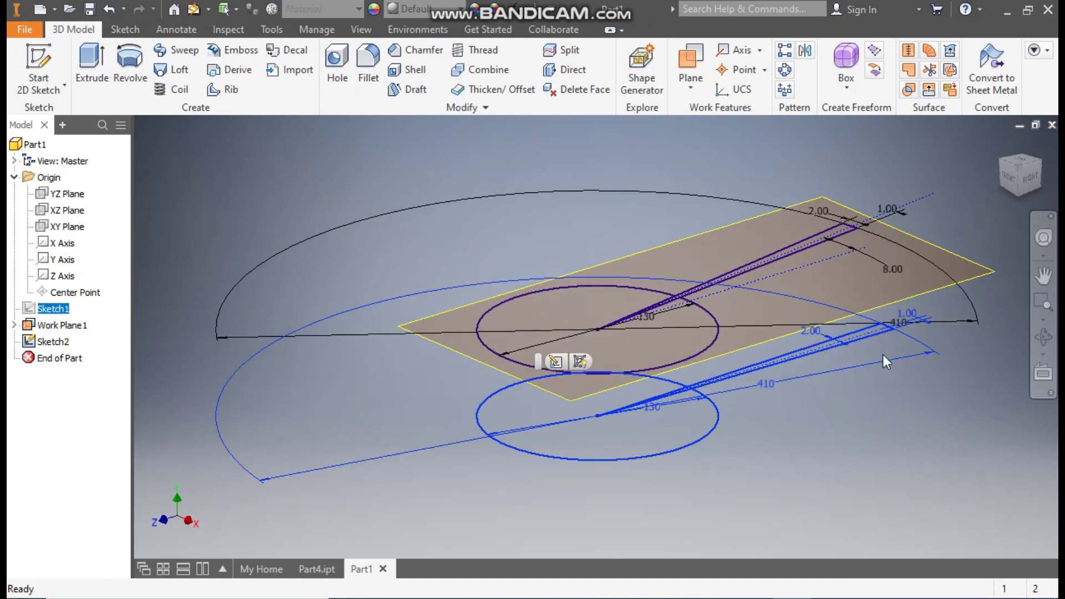
pyautogui.click(580, 362)
pyautogui.moveTo(807, 437); pyautogui.dragTo(732, 477, button='middle')
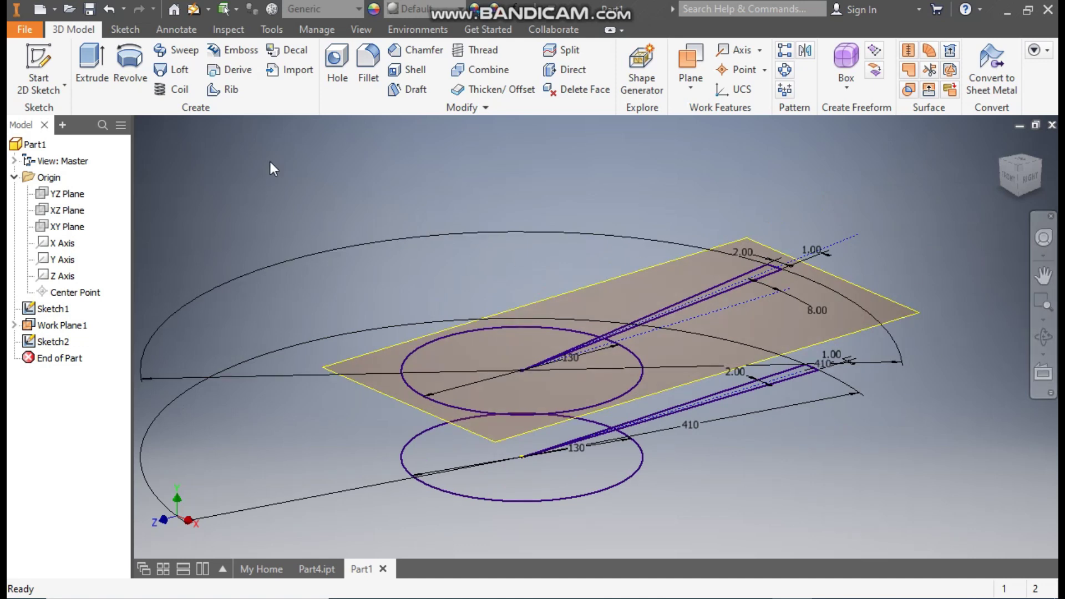
pyautogui.click(173, 69)
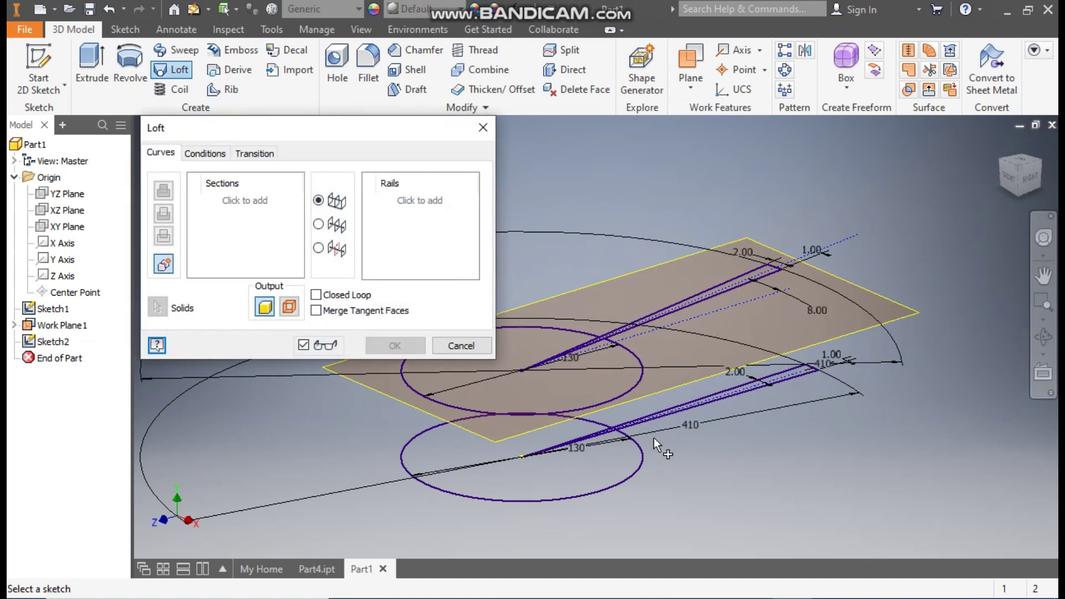
# Try Sketch1 and Sketch2 as loft sections, cancel the loft, and reopen Sketch1.
pyautogui.click(639, 451)
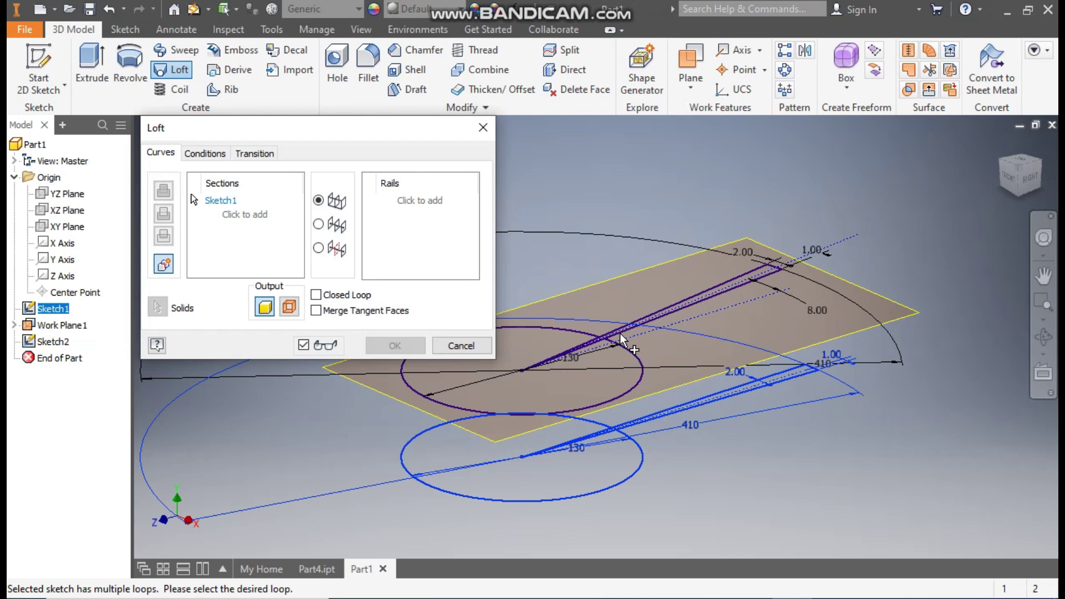
pyautogui.click(248, 218)
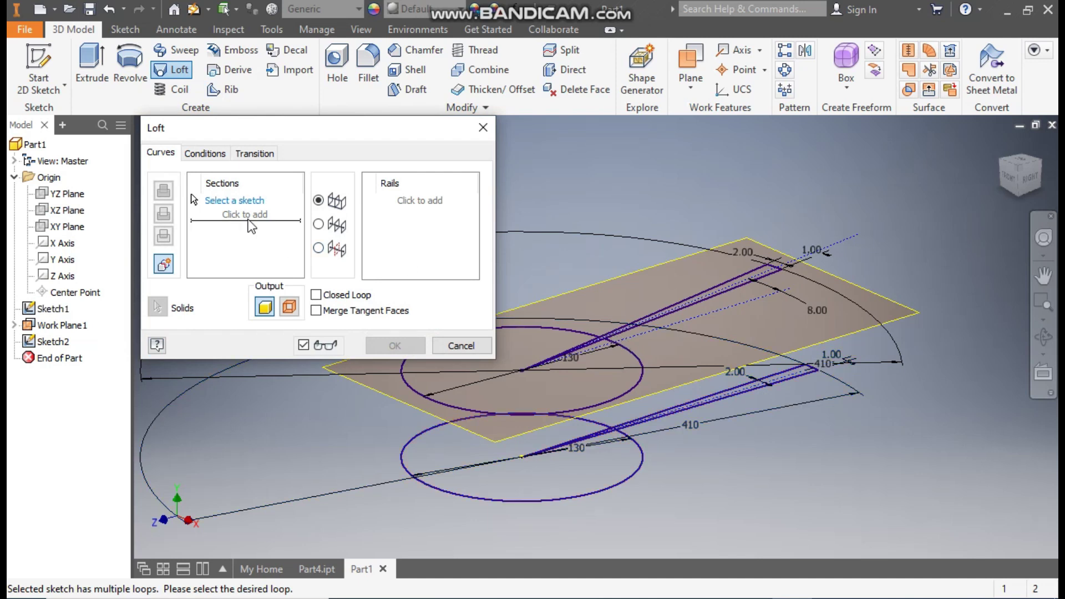
pyautogui.click(607, 346)
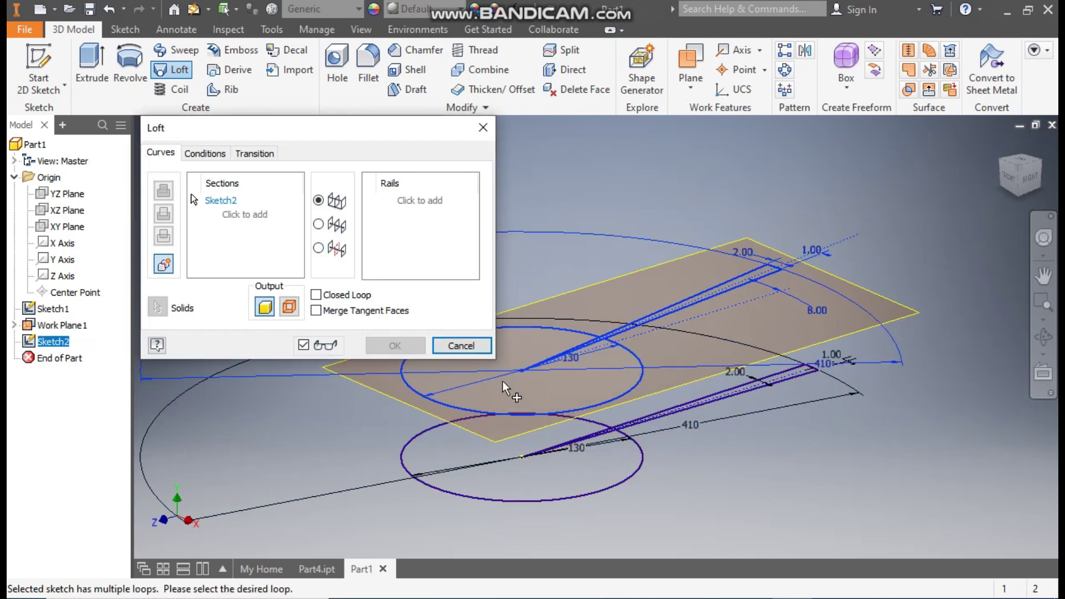
pyautogui.click(461, 346)
pyautogui.doubleClick(53, 309)
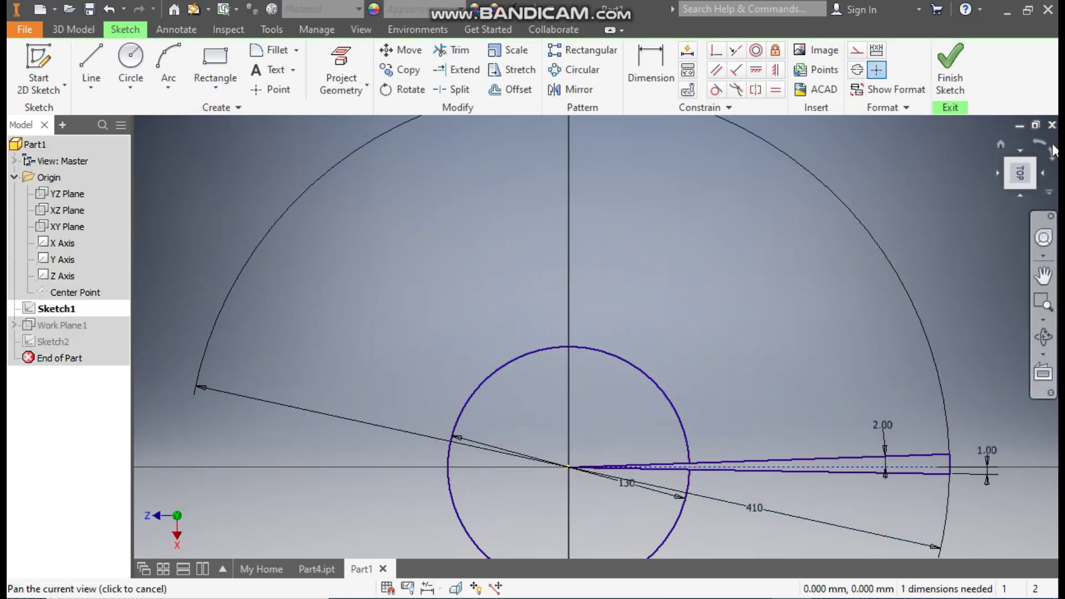
# Rotate the Sketch1 view a quarter turn, inspect it, and finish it unchanged.
pyautogui.click(1034, 148)
pyautogui.scroll(6, 660, 316)
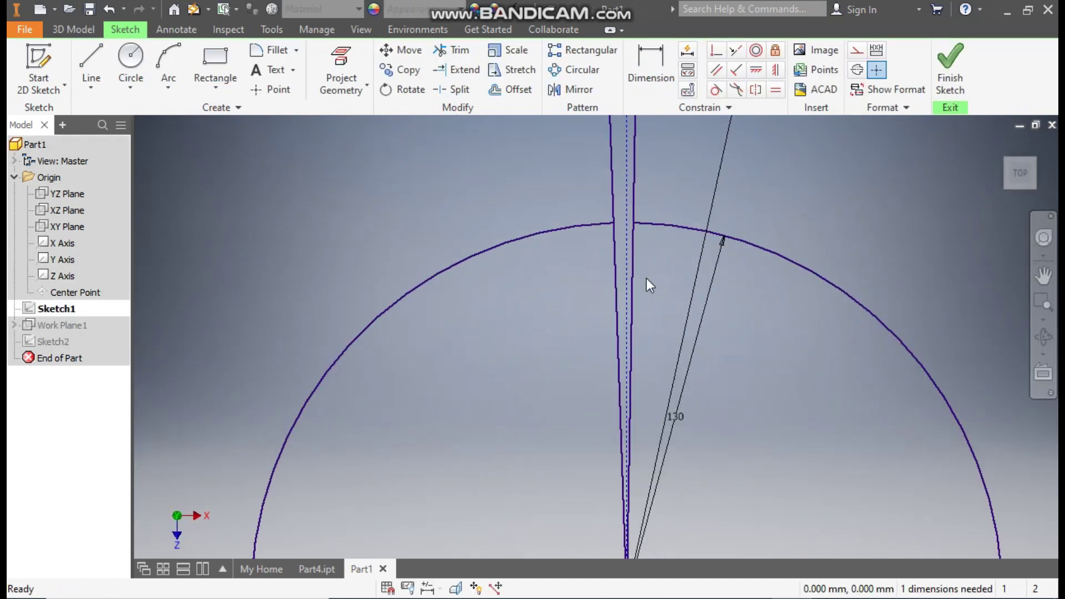
pyautogui.scroll(-2, 658, 325)
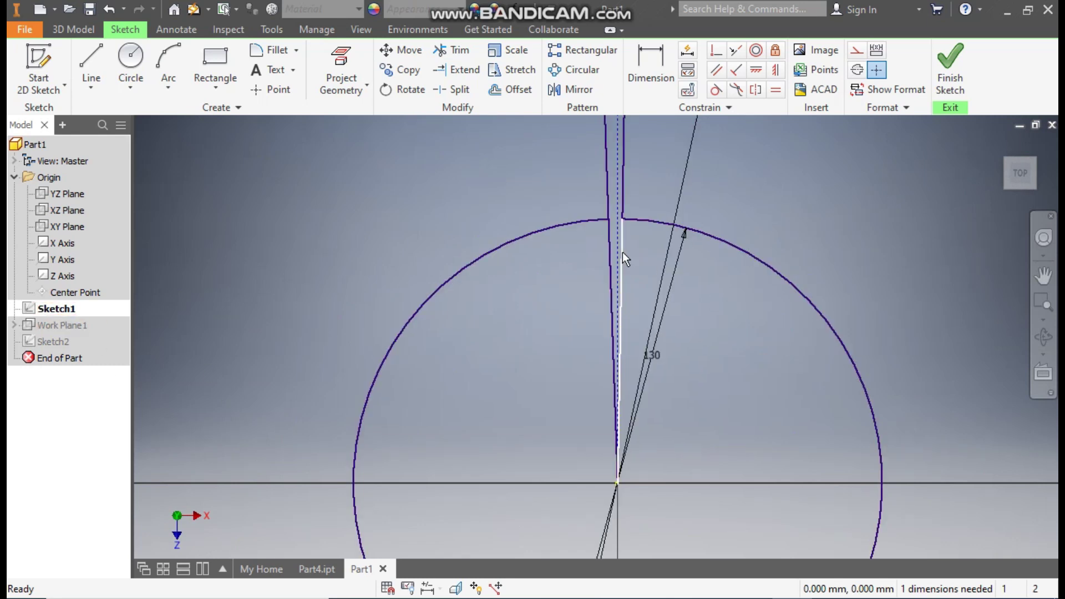
pyautogui.click(949, 64)
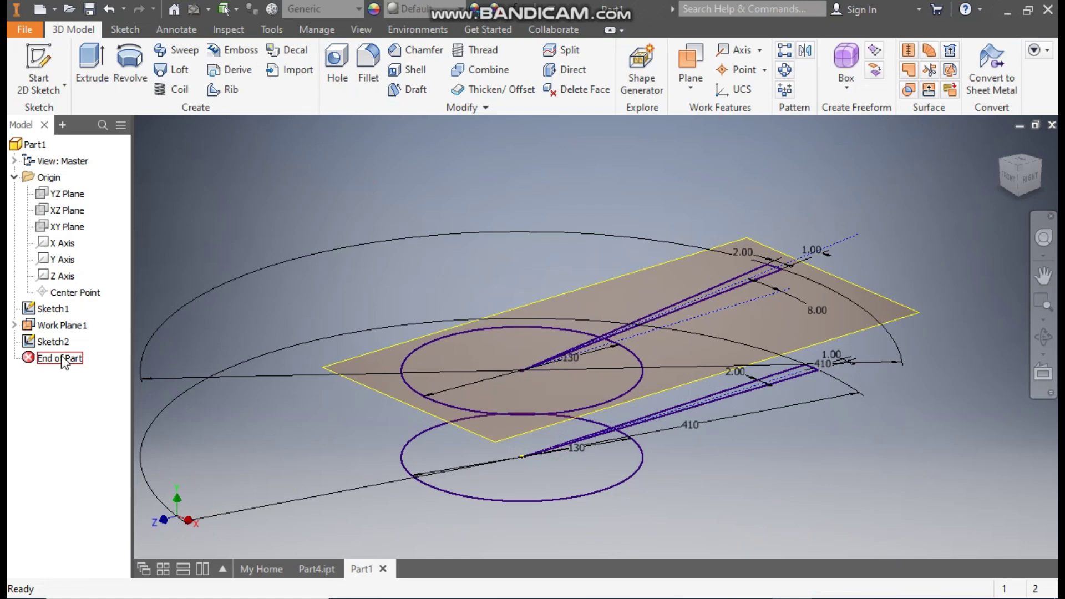
# Hide Sketch2 and reopen Sketch1, turning its view a quarter turn.
pyautogui.click(53, 342)
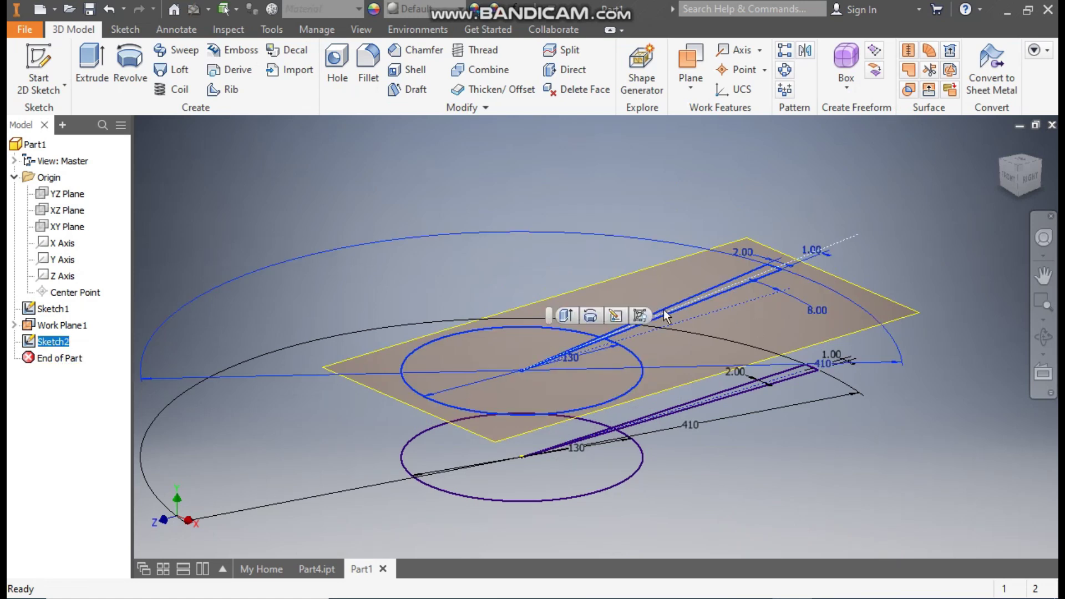
pyautogui.click(640, 316)
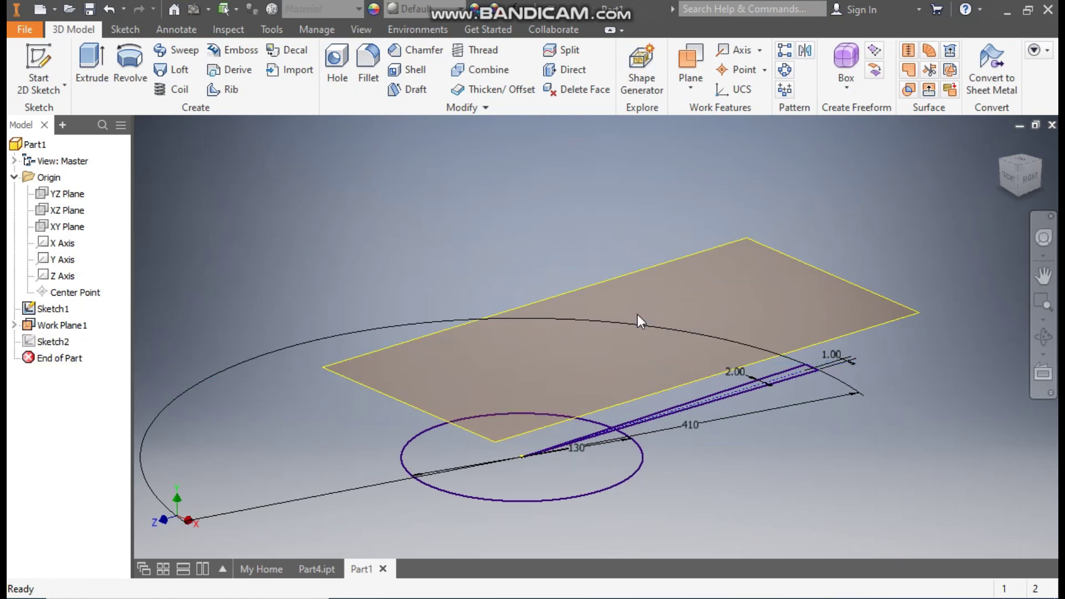
pyautogui.doubleClick(58, 309)
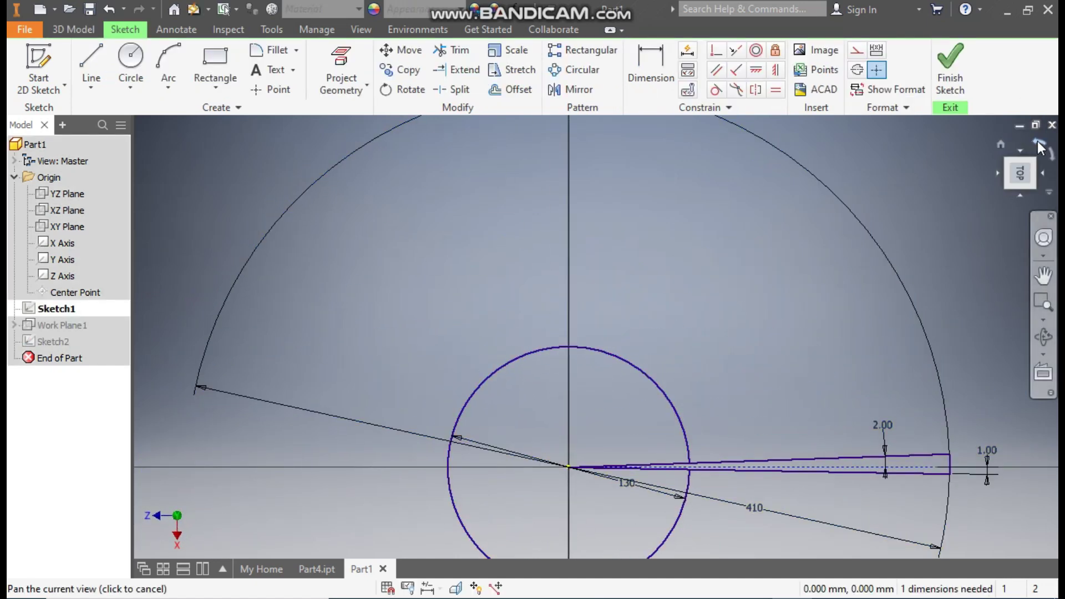
pyautogui.click(1040, 145)
pyautogui.scroll(5, 656, 297)
# Convert both blade lines inside the hub to construction geometry and finish Sketch1.
pyautogui.click(611, 258)
pyautogui.click(856, 51)
pyautogui.click(597, 241)
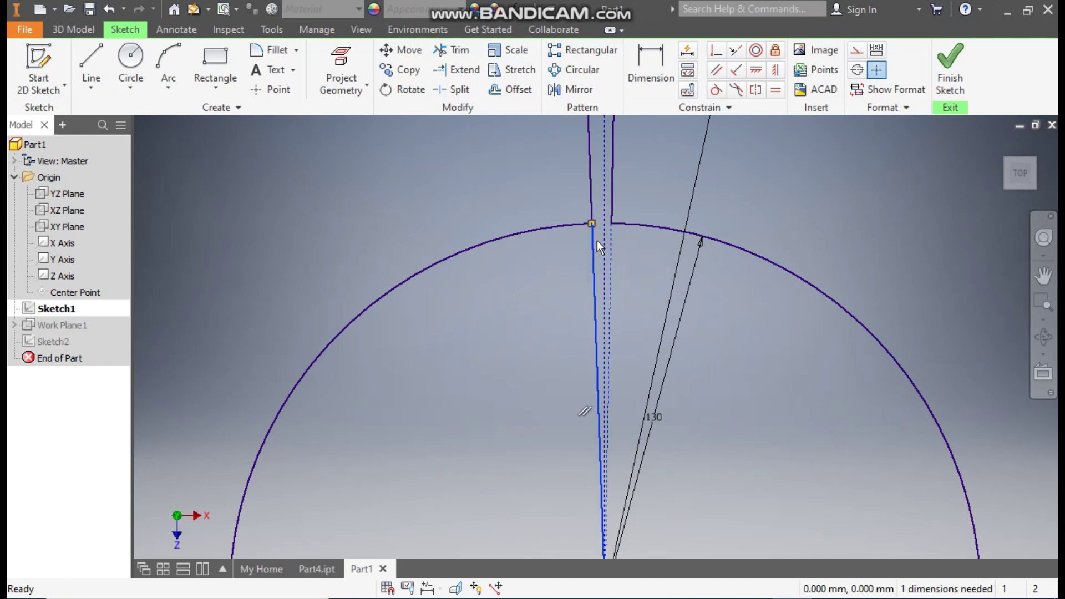
pyautogui.click(862, 51)
pyautogui.scroll(-5, 585, 185)
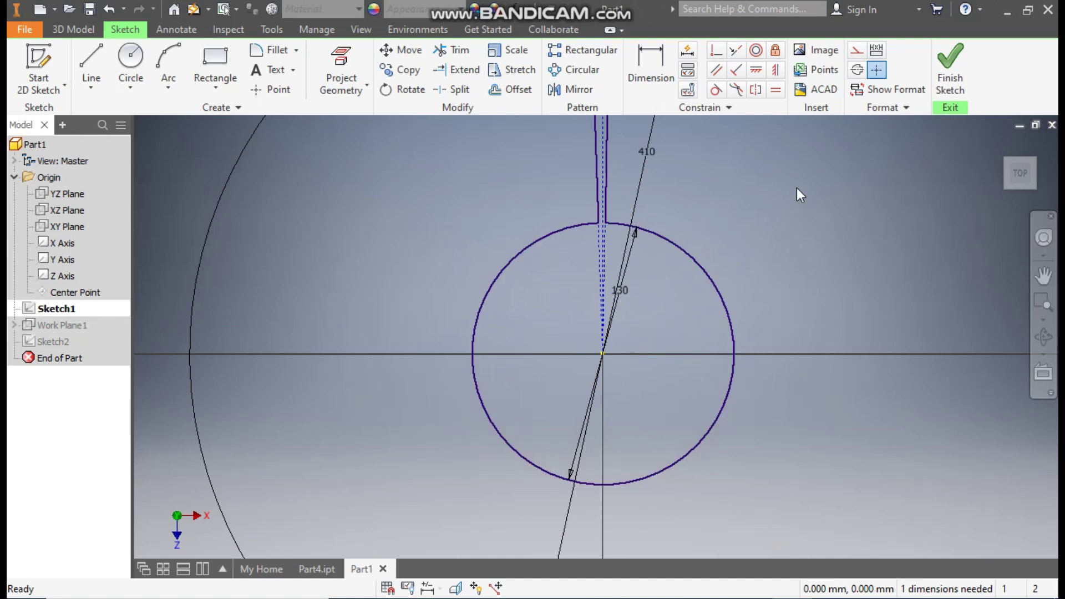
pyautogui.click(952, 68)
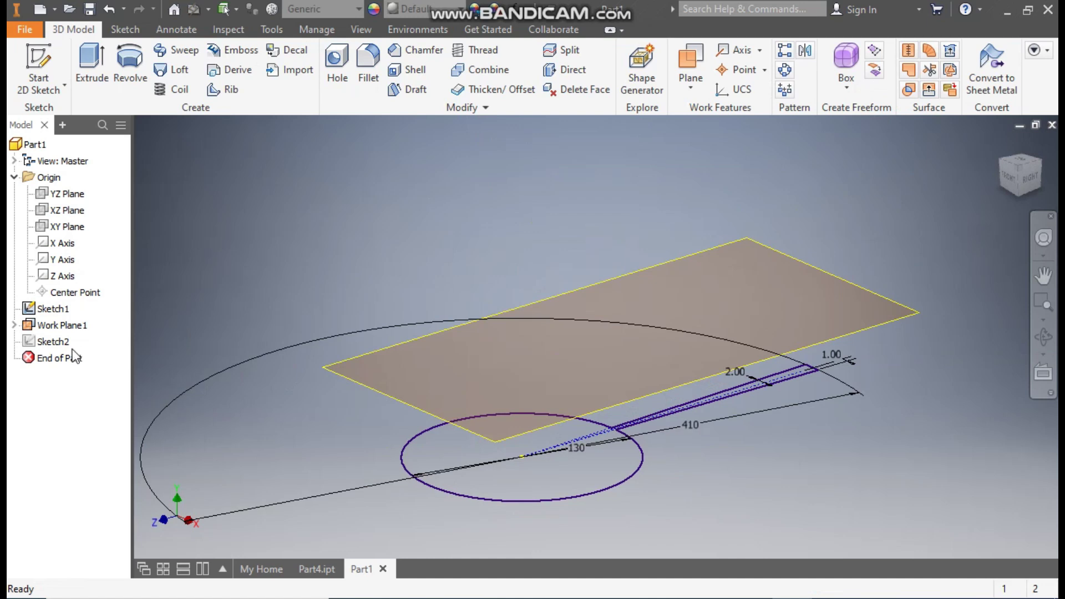
# Reopen Sketch2 and trim the slot-line portions below the outer arc.
pyautogui.doubleClick(56, 342)
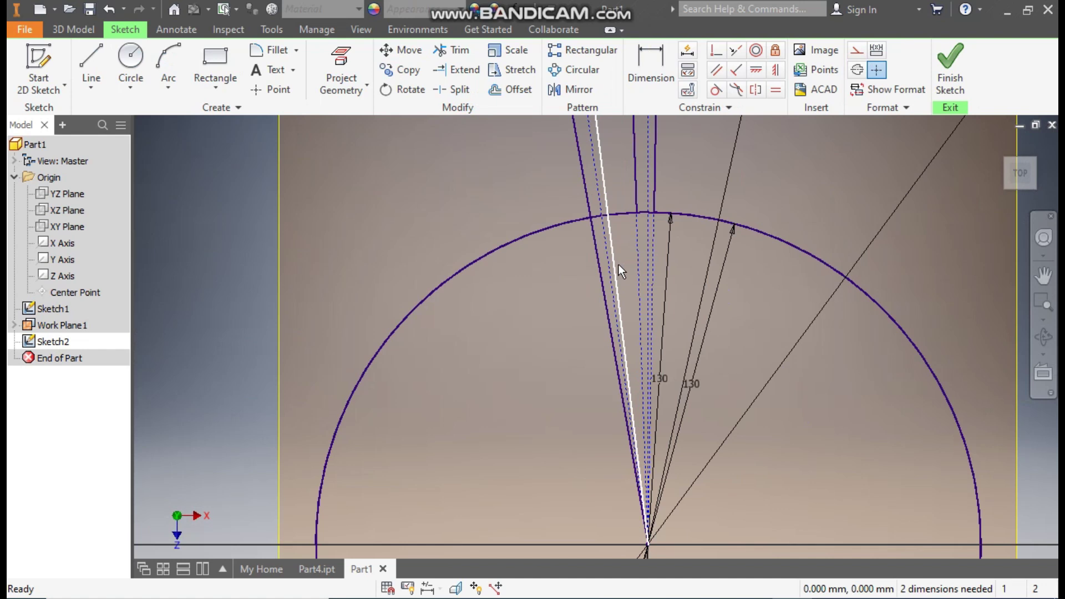
pyautogui.scroll(-5, 491, 202)
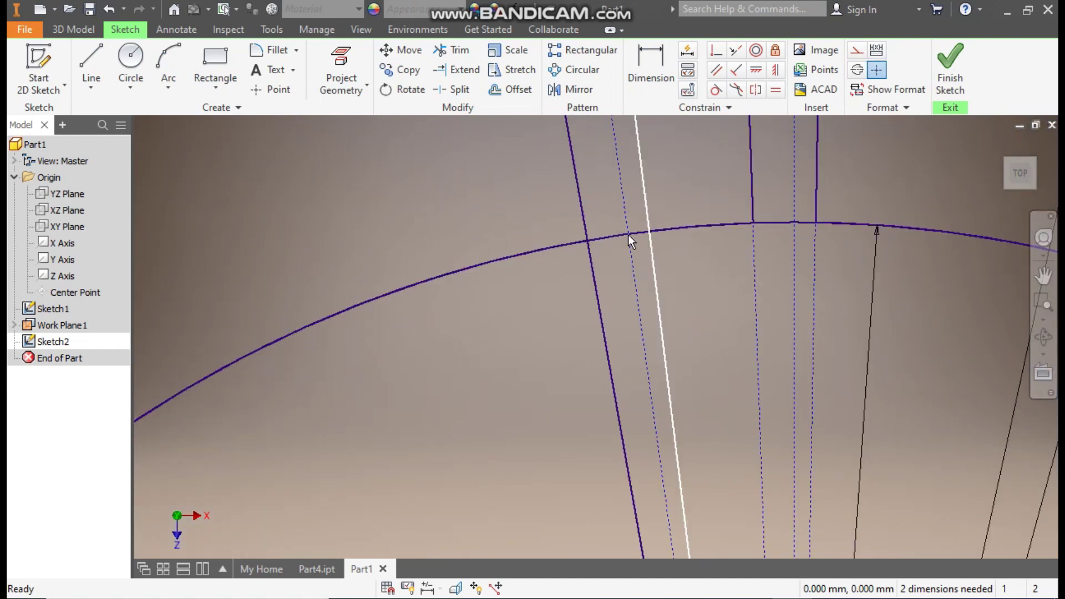
pyautogui.scroll(5, 638, 283)
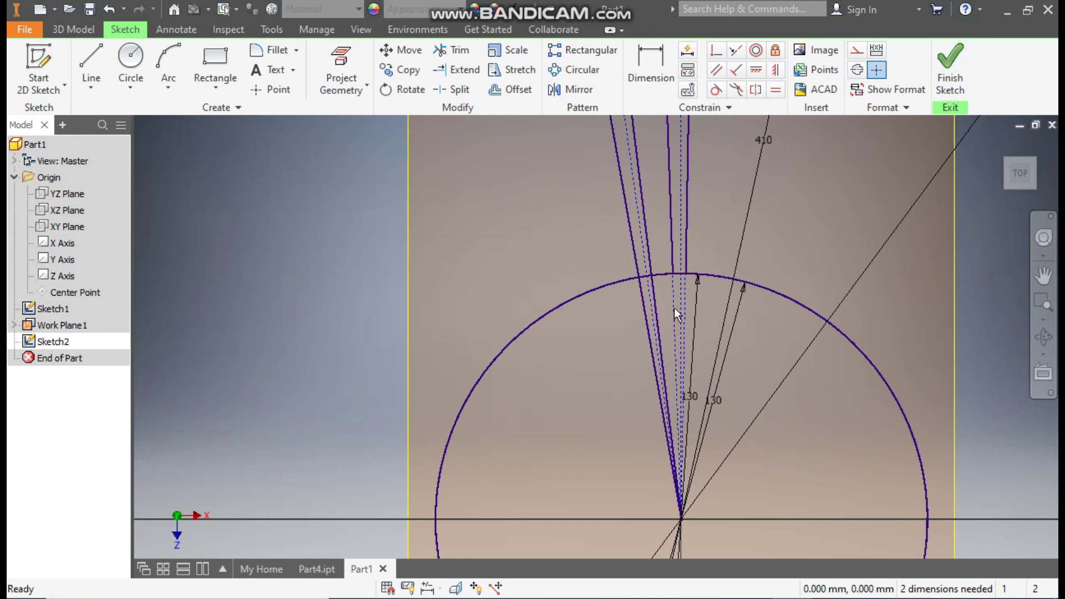
pyautogui.scroll(-3, 674, 308)
pyautogui.click(463, 54)
pyautogui.click(655, 279)
pyautogui.click(634, 305)
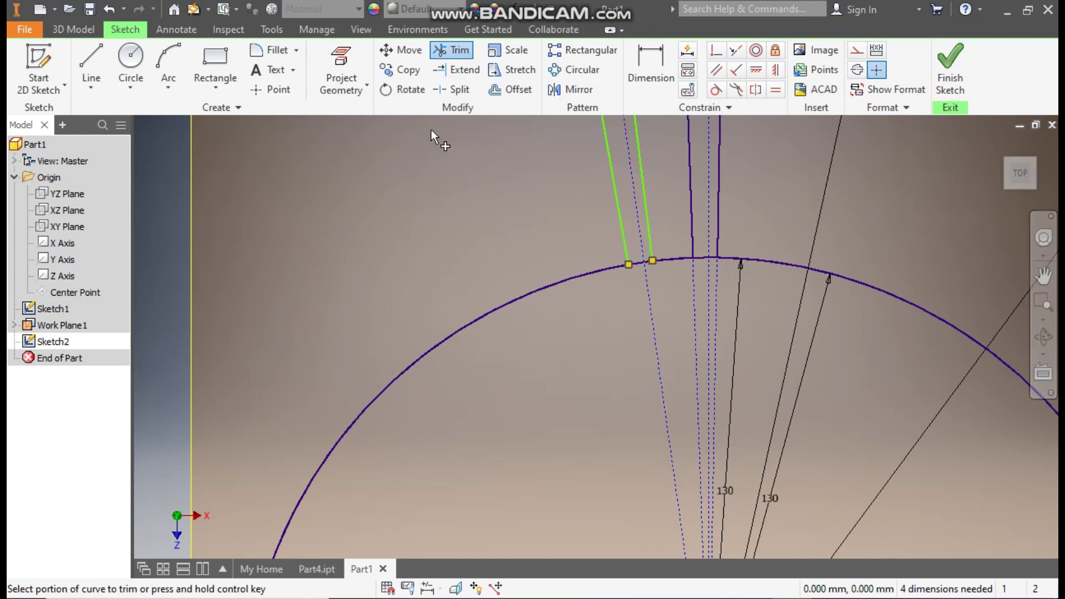
# Draw a line from the circle centre ending on the hub circle.
pyautogui.click(85, 58)
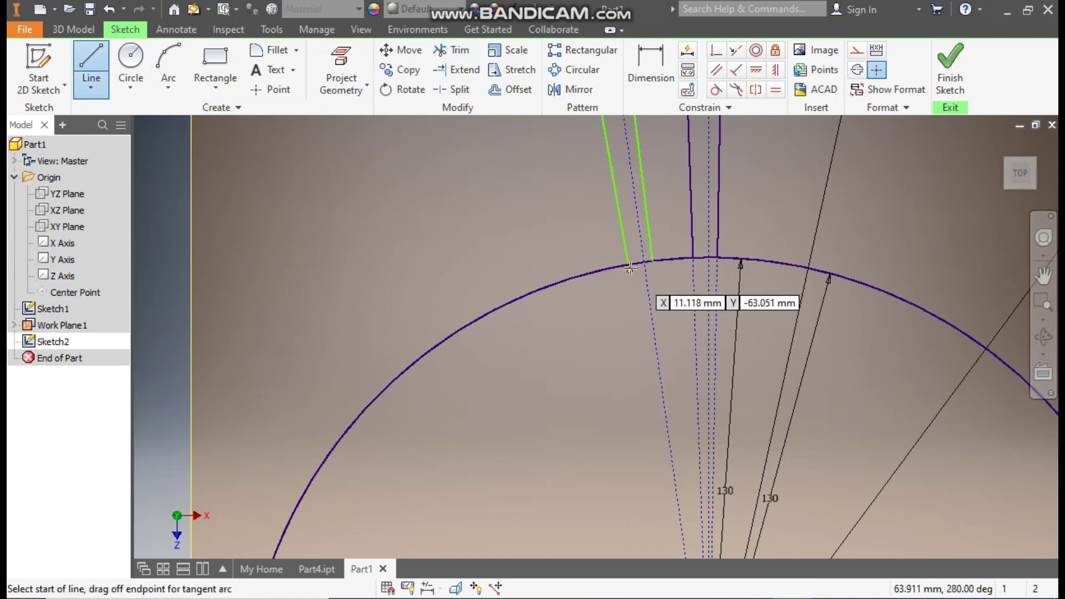
pyautogui.scroll(-5, 608, 334)
pyautogui.scroll(5, 622, 397)
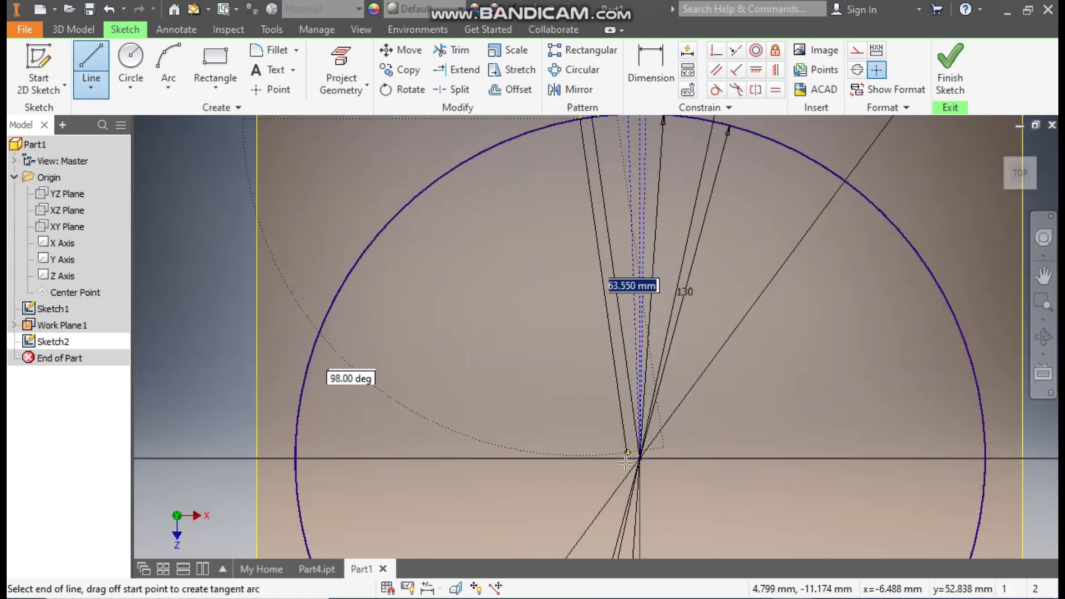
pyautogui.click(639, 459)
pyautogui.moveTo(588, 190); pyautogui.dragTo(600, 238, button='middle')
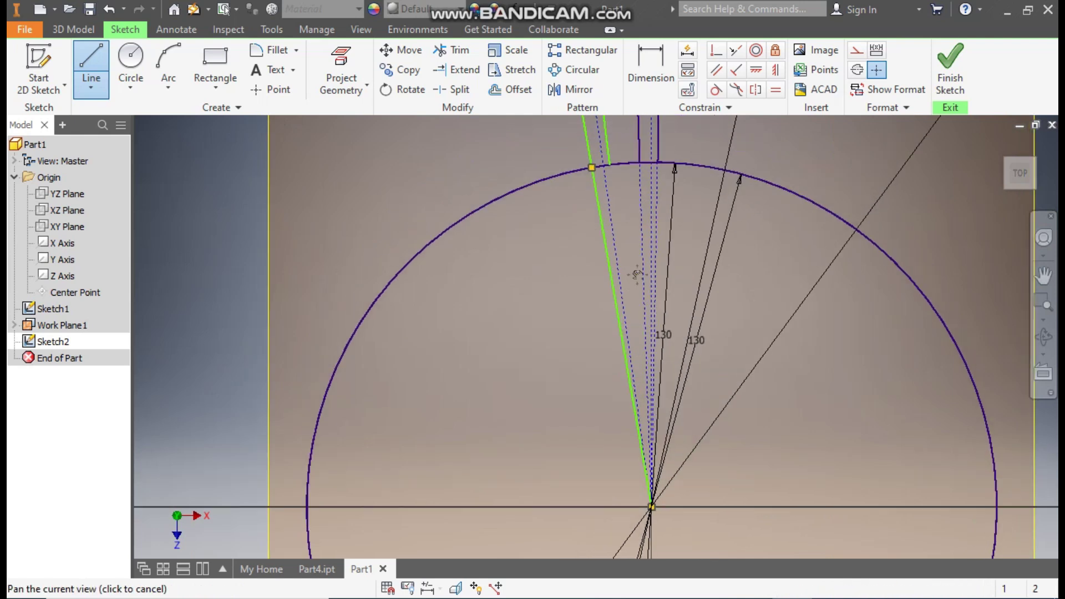
pyautogui.scroll(5, 610, 239)
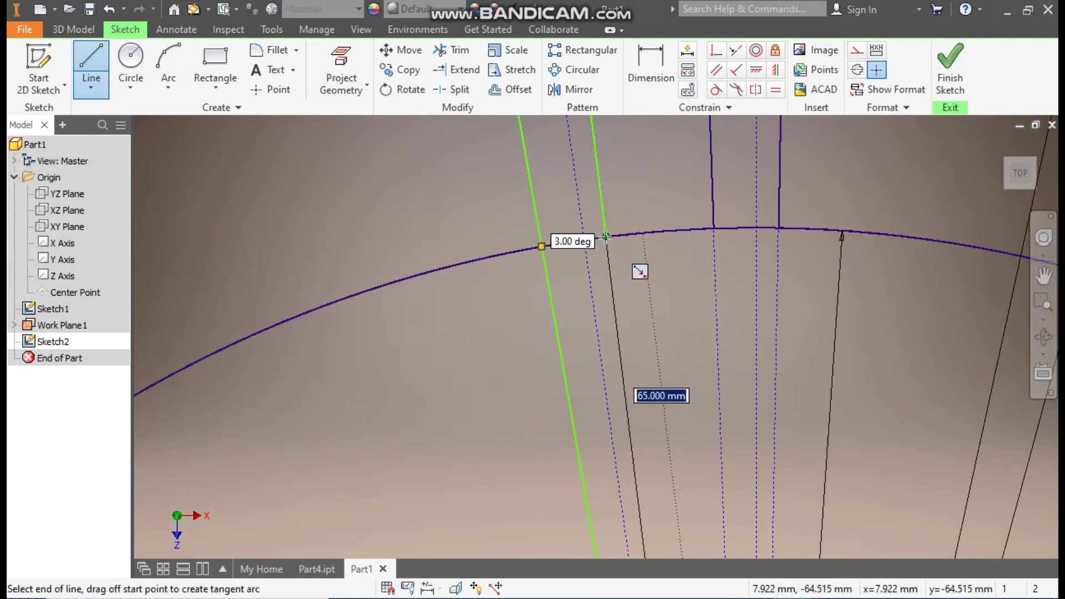
pyautogui.doubleClick(605, 236)
pyautogui.press('Escape')
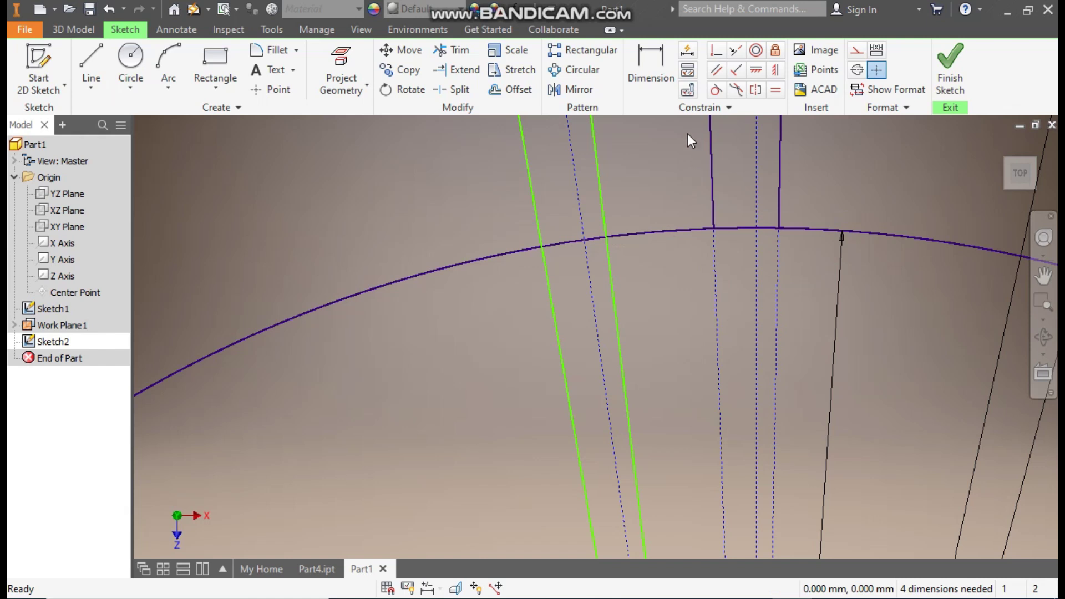
# Convert both lines inside the circle to dashed construction geometry.
pyautogui.click(550, 281)
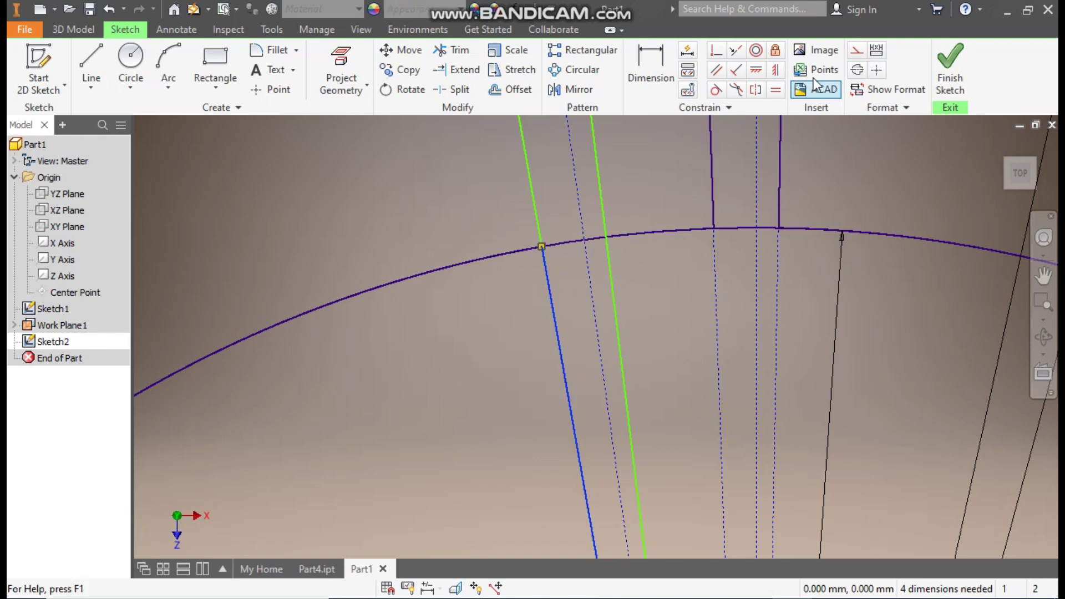
pyautogui.click(857, 51)
pyautogui.click(613, 278)
pyautogui.click(857, 51)
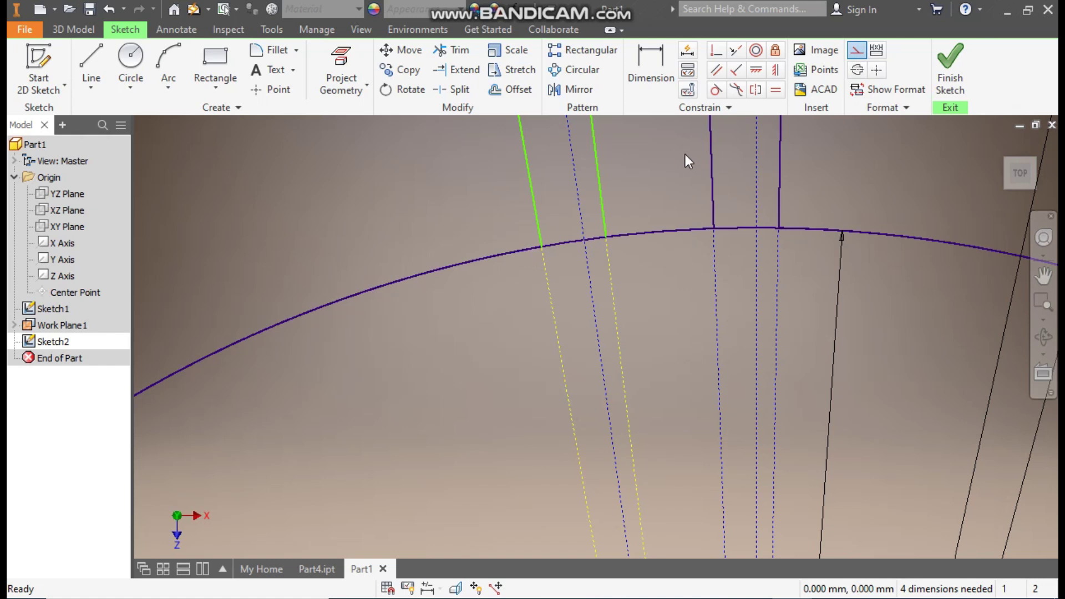
# Constrain both upper blade lines parallel to the dashed construction lines.
pyautogui.click(716, 70)
pyautogui.click(531, 194)
pyautogui.click(549, 287)
pyautogui.click(601, 181)
pyautogui.click(608, 258)
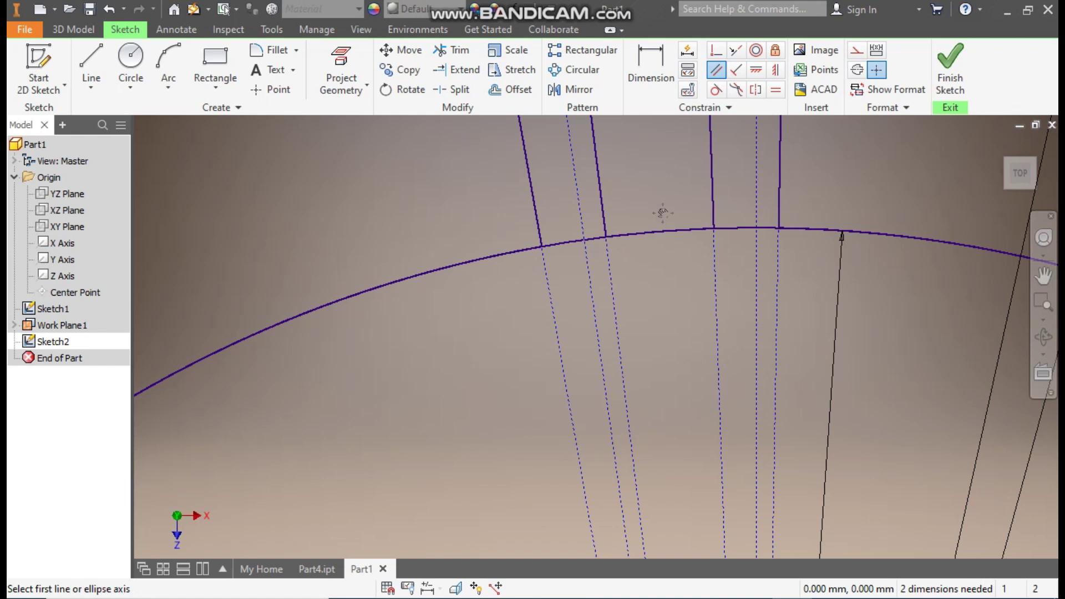
pyautogui.scroll(-3, 663, 212)
pyautogui.moveTo(663, 213); pyautogui.dragTo(672, 344, button='middle')
pyautogui.scroll(1, 687, 192)
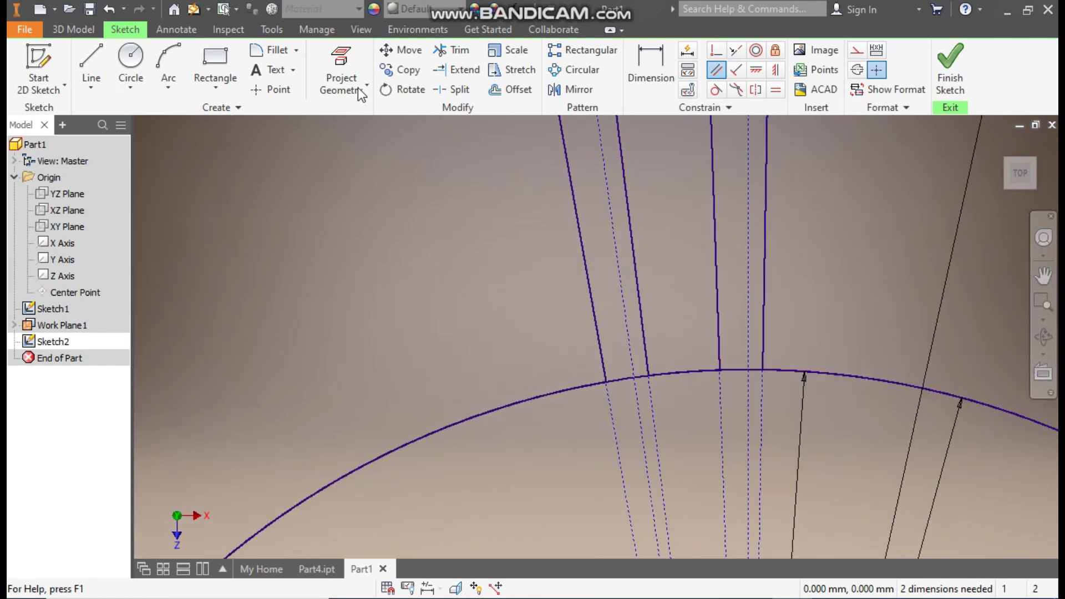
pyautogui.click(444, 49)
pyautogui.scroll(1, 615, 344)
# Finish Sketch2 and pan the 3D view to centre both sketch circles.
pyautogui.scroll(1, 611, 355)
pyautogui.scroll(-3, 601, 295)
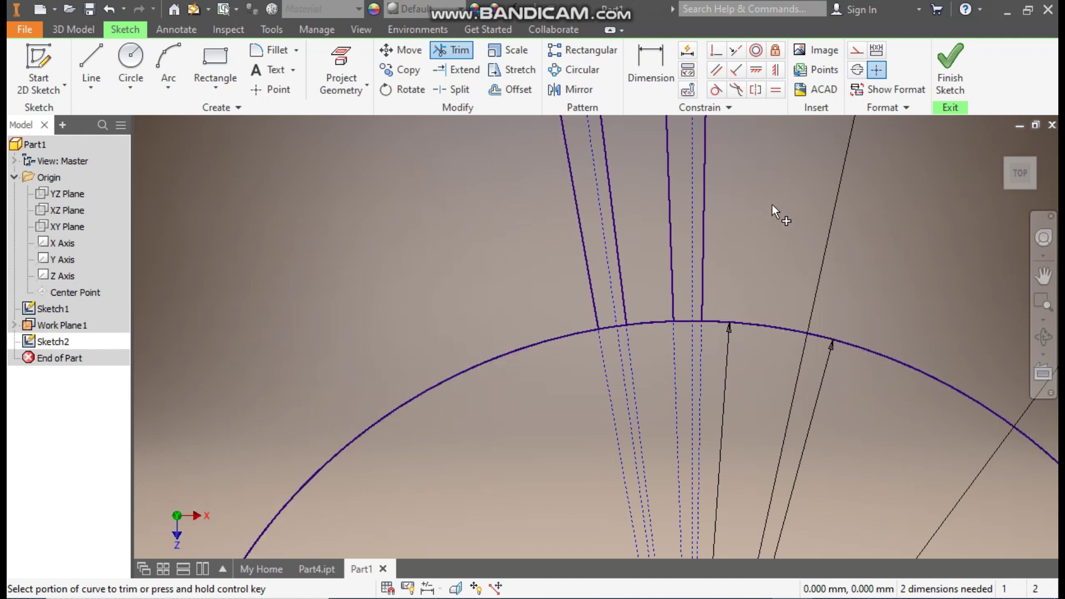
pyautogui.click(953, 80)
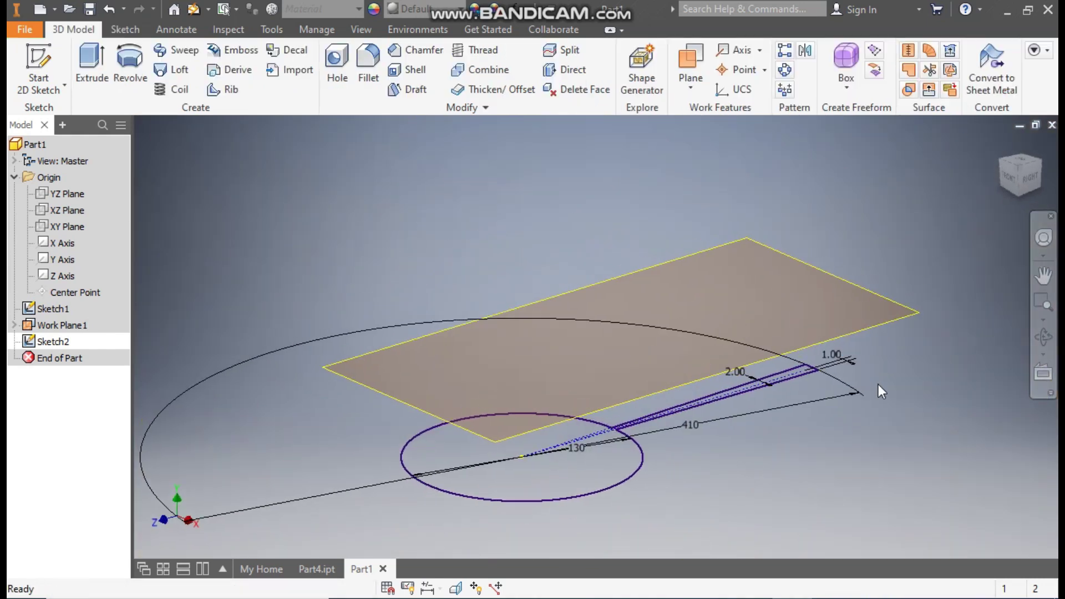
pyautogui.click(69, 344)
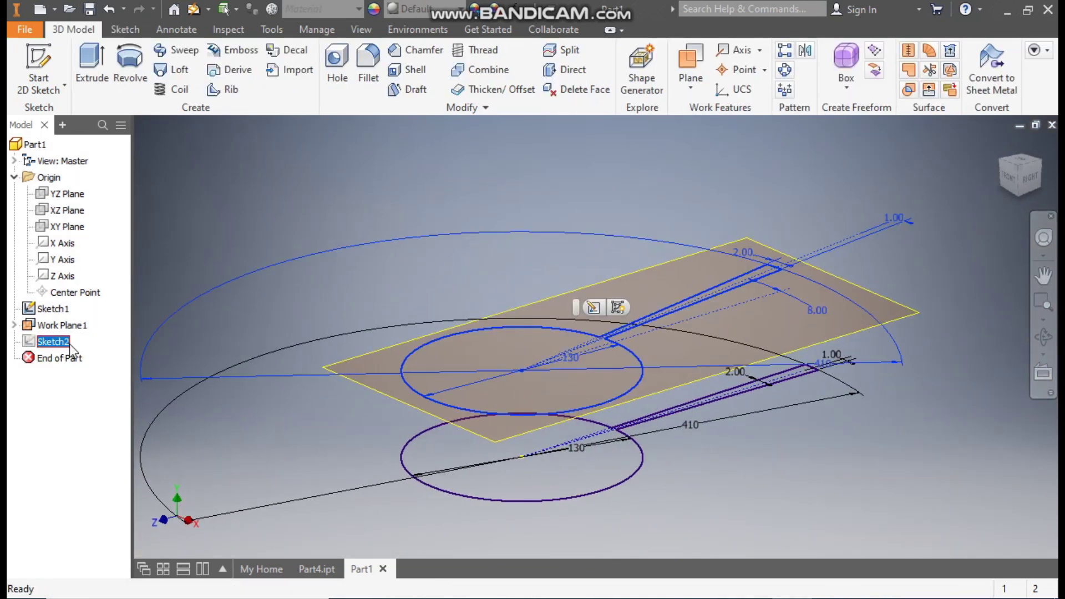
pyautogui.click(689, 391)
pyautogui.scroll(3, 623, 356)
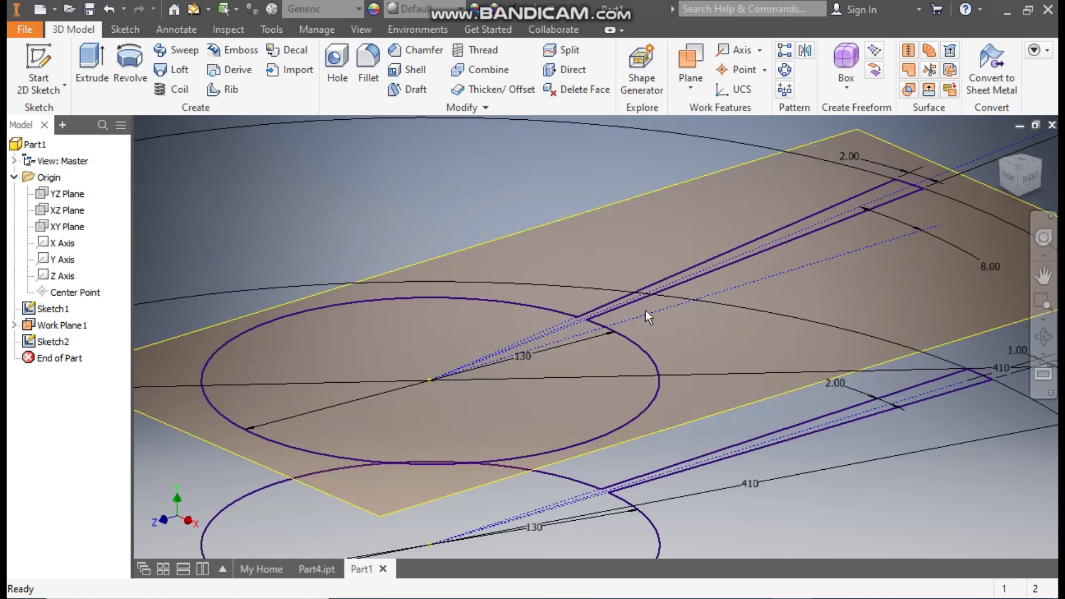
pyautogui.moveTo(816, 403); pyautogui.dragTo(698, 307, button='middle')
pyautogui.moveTo(580, 445); pyautogui.dragTo(773, 456, button='middle')
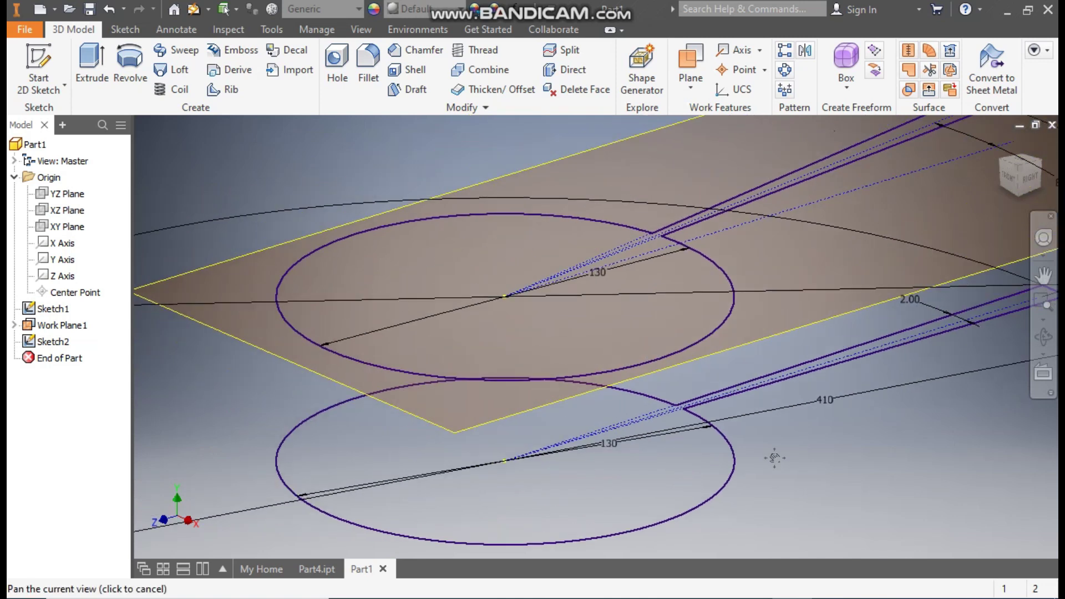
# Loft from Sketch2 to Sketch1 to form the solid hub with one angled blade.
pyautogui.click(177, 72)
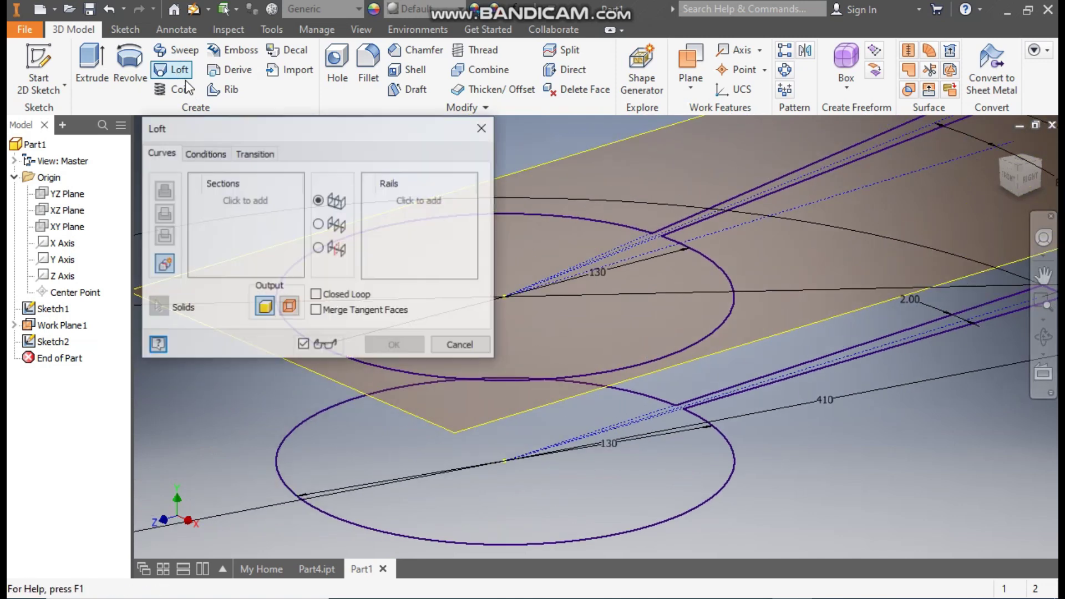
pyautogui.click(726, 275)
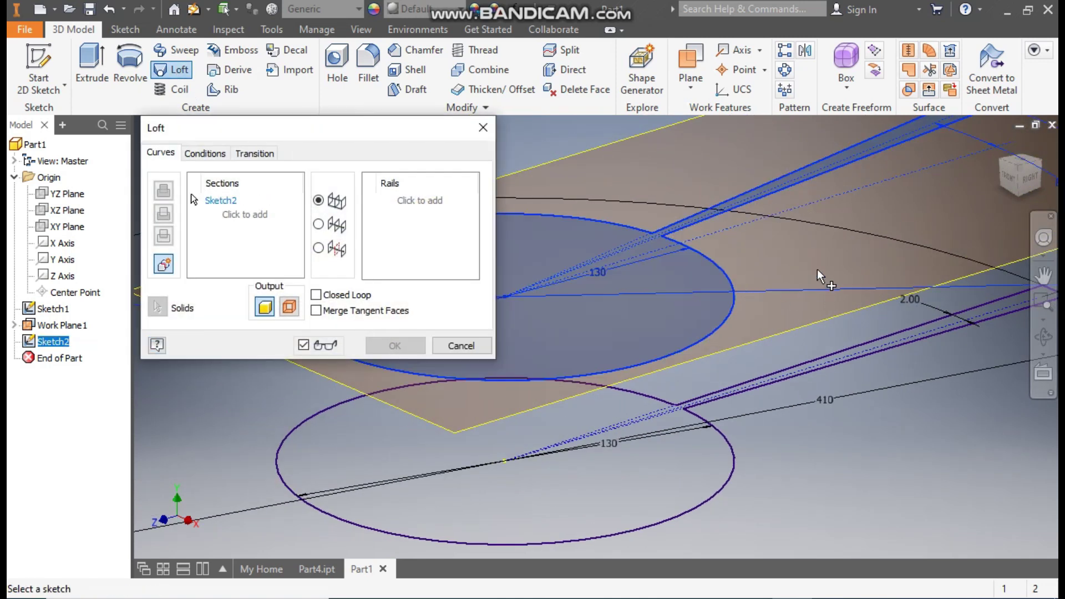
pyautogui.scroll(-3, 883, 398)
pyautogui.moveTo(907, 220); pyautogui.dragTo(889, 222, button='middle')
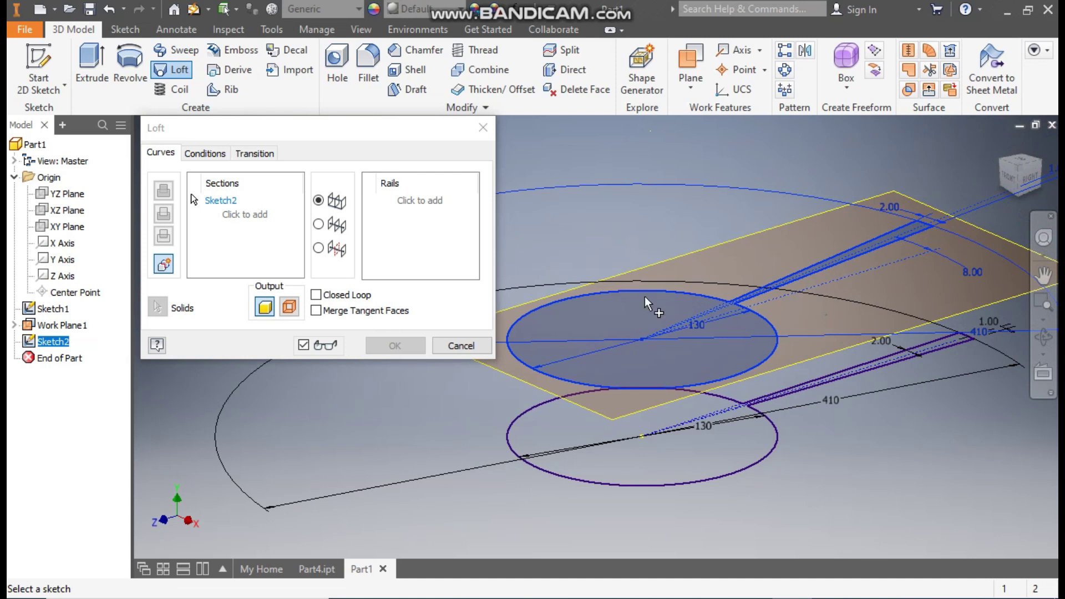
pyautogui.click(777, 437)
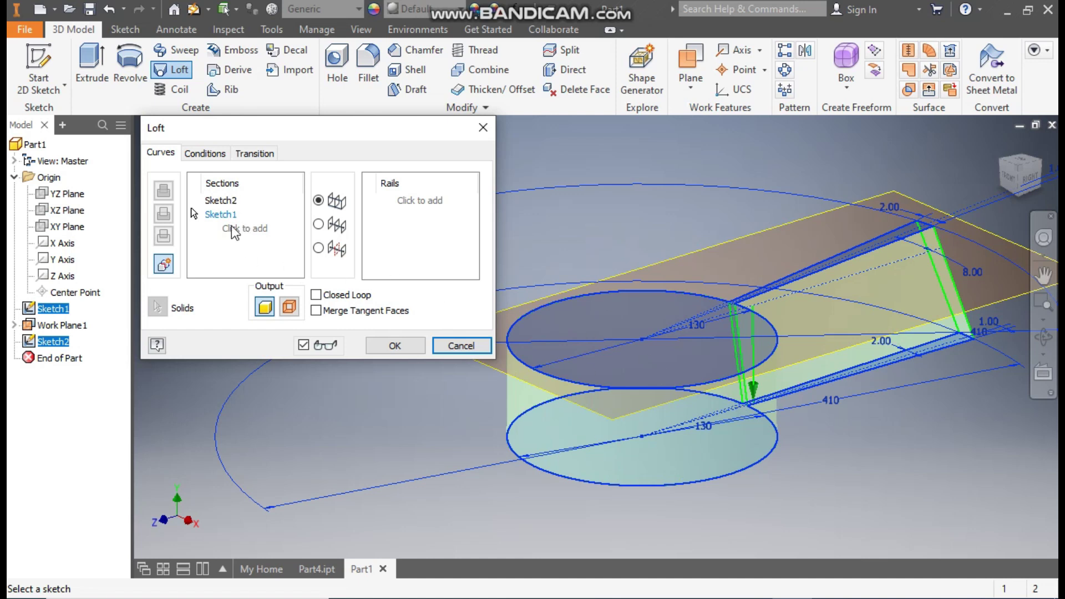
pyautogui.click(413, 350)
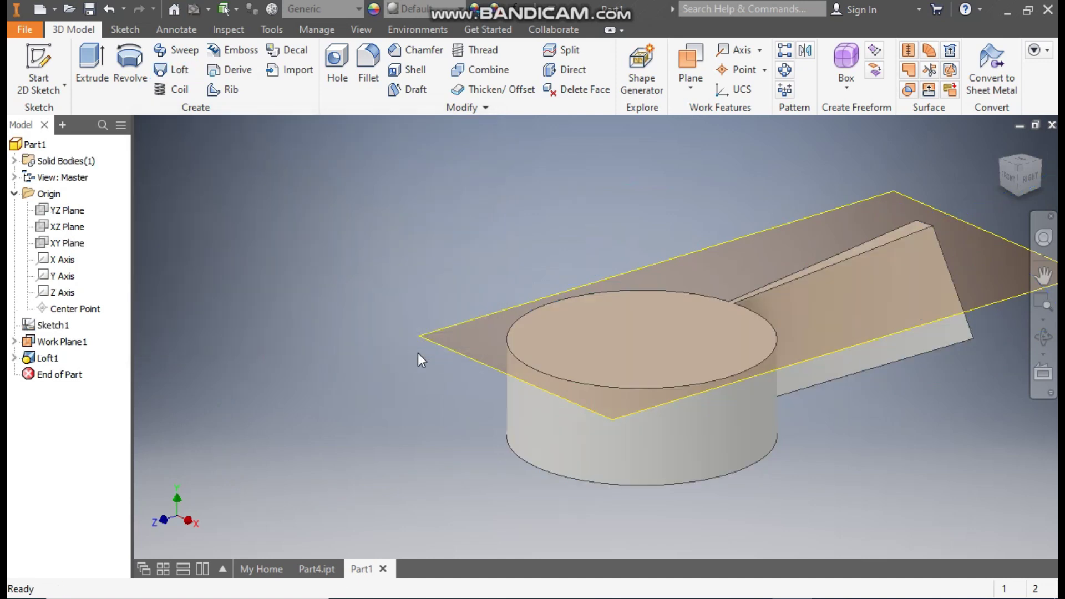
pyautogui.moveTo(938, 490); pyautogui.dragTo(833, 464, button='middle')
pyautogui.scroll(1, 909, 222)
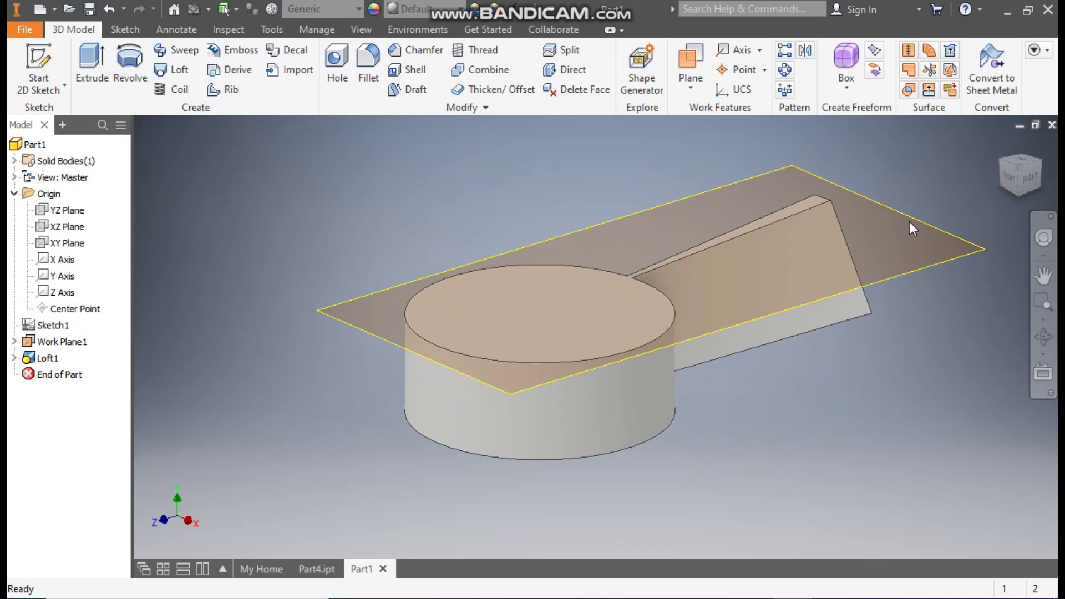
# Hide Work Plane1 by clearing its Visibility.
pyautogui.click(887, 204)
pyautogui.rightClick(887, 204)
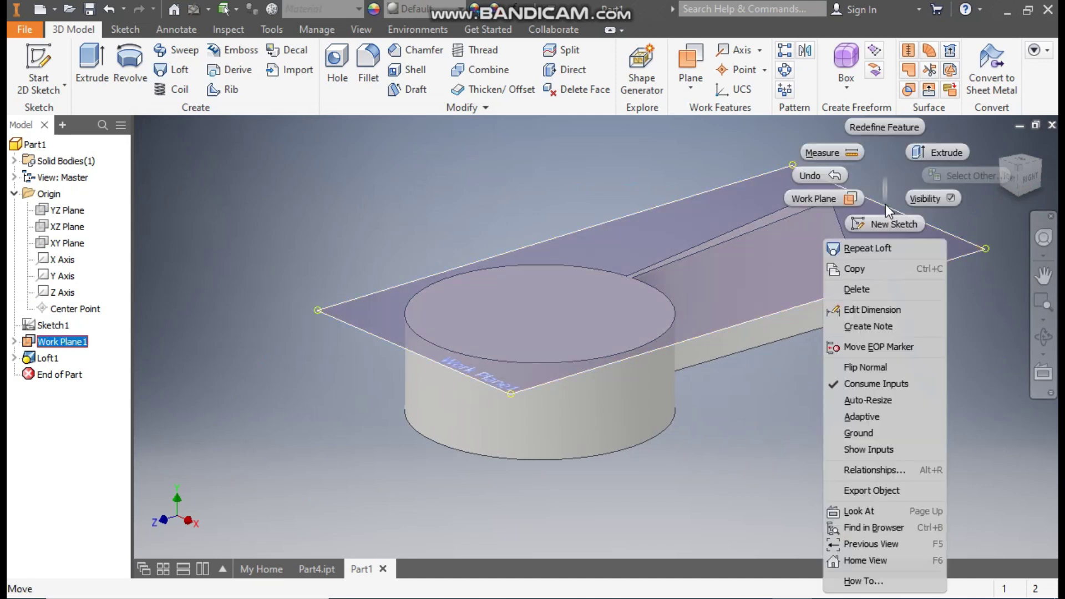
pyautogui.click(922, 198)
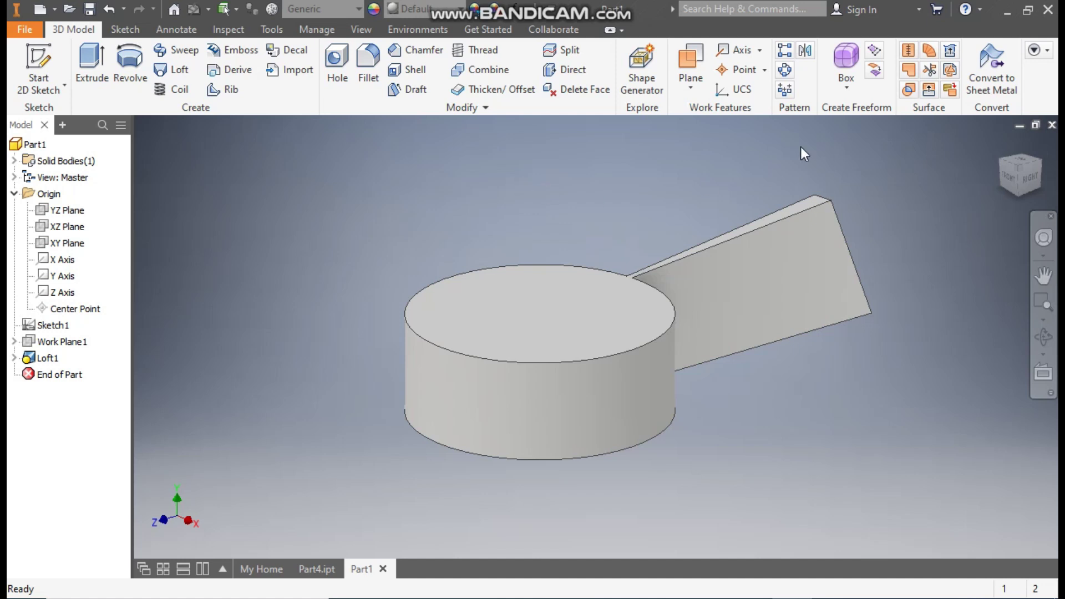
# Circular-pattern Loft1 about the Y Axis, 30 copies over 360°, then select the hub's top face.
pyautogui.click(786, 72)
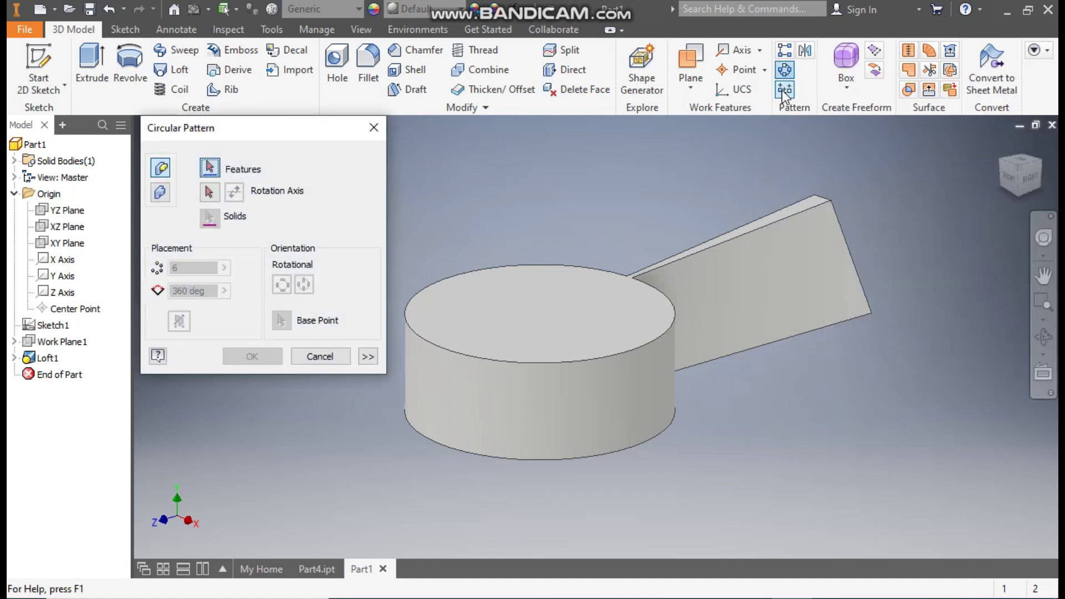
pyautogui.click(658, 318)
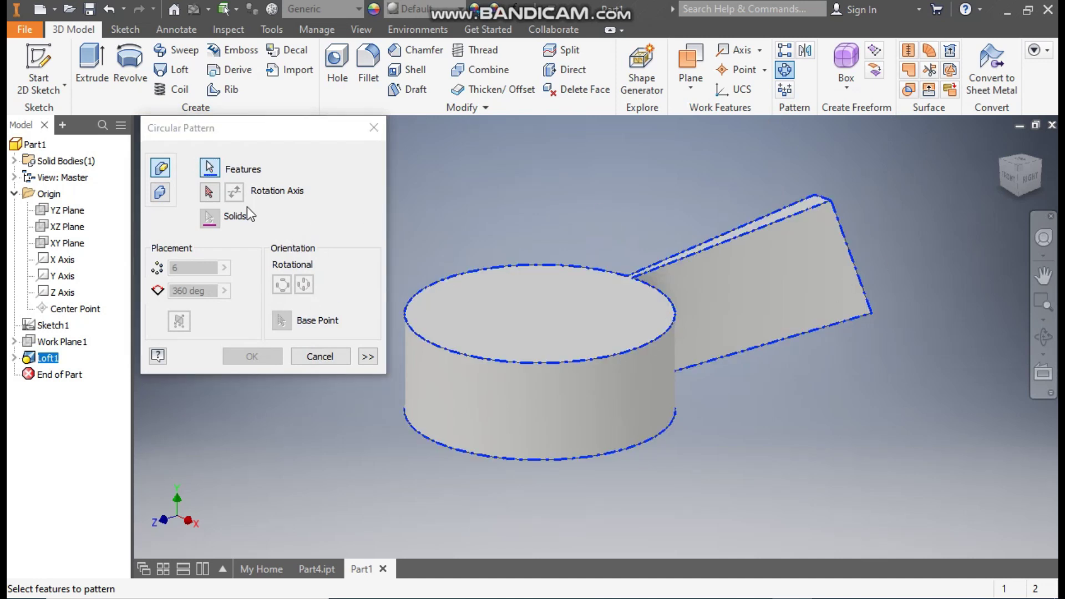
pyautogui.click(209, 192)
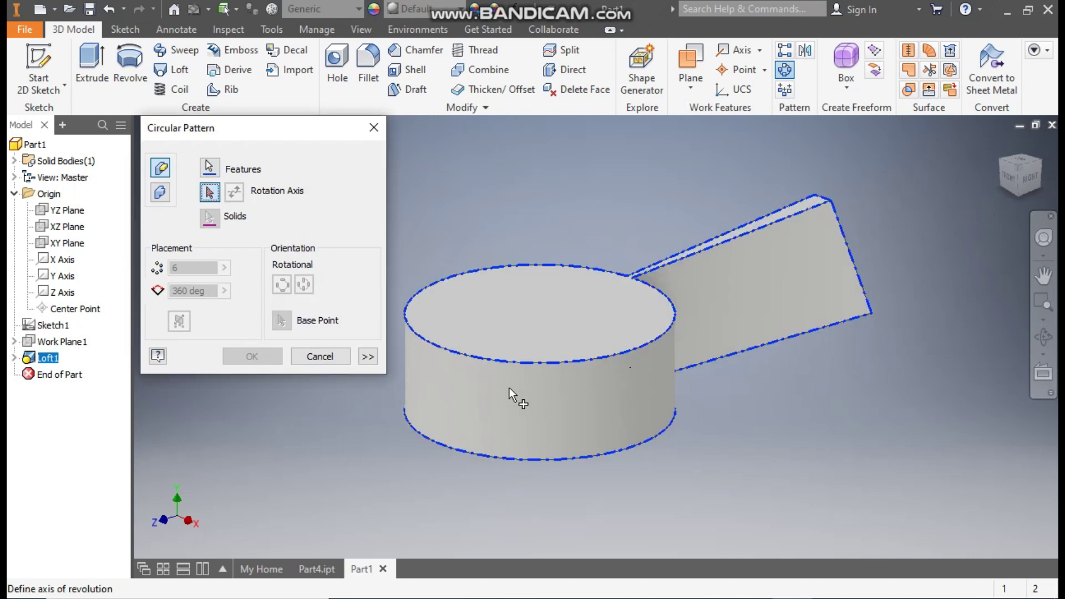
pyautogui.click(67, 277)
pyautogui.moveTo(637, 197); pyautogui.dragTo(820, 207, button='middle')
pyautogui.doubleClick(175, 268)
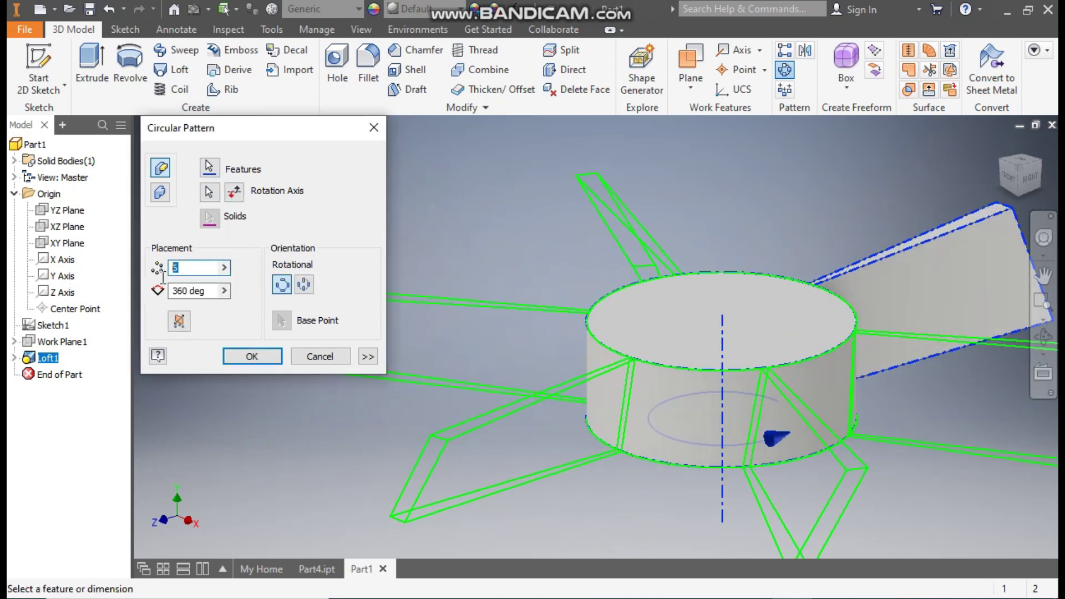
pyautogui.write('3')
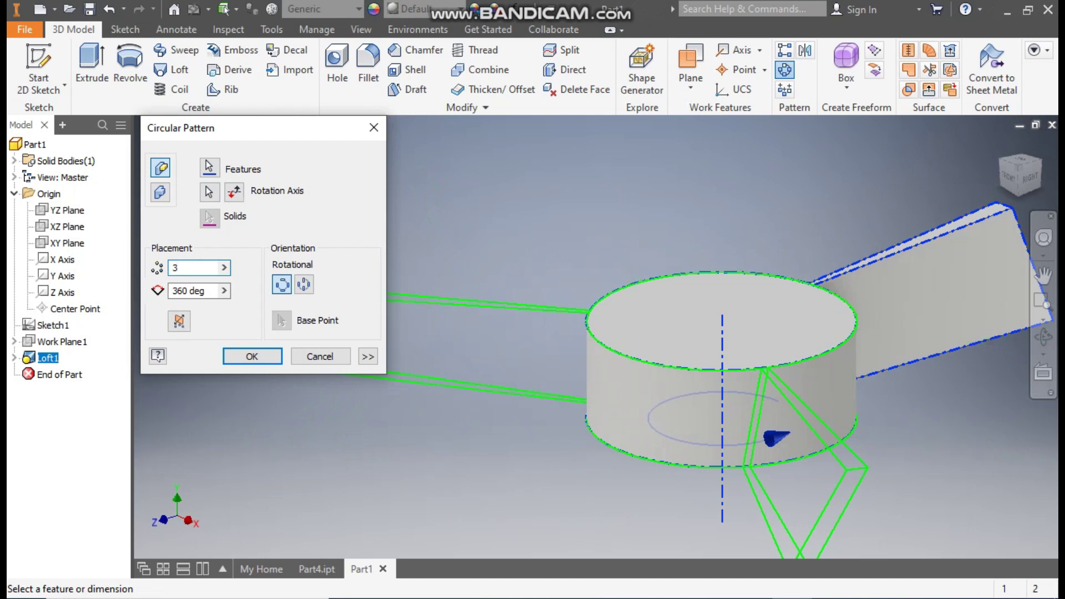
pyautogui.write('0')
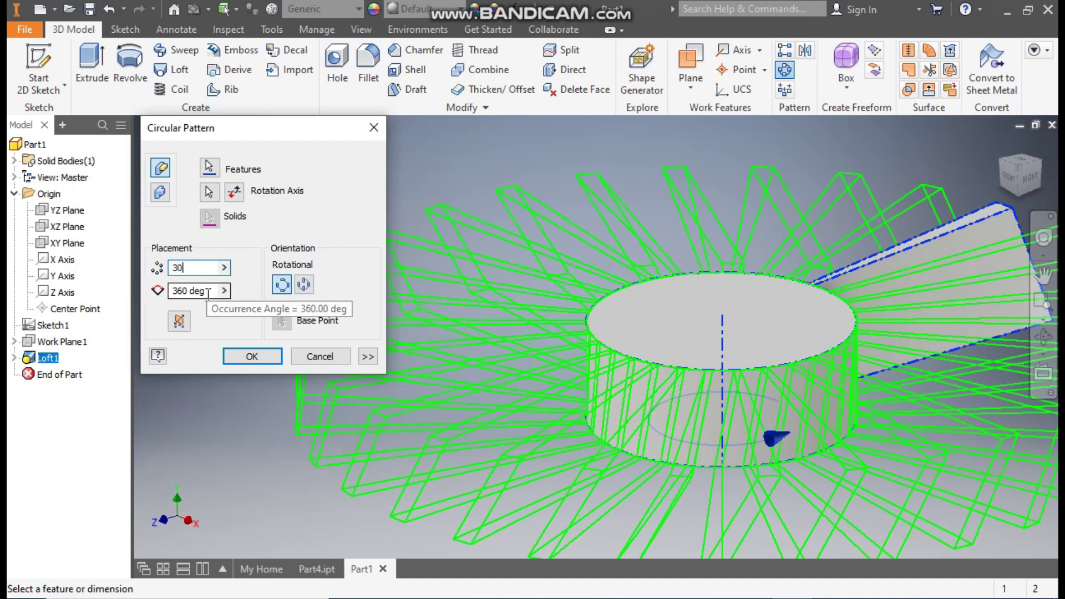
pyautogui.click(241, 352)
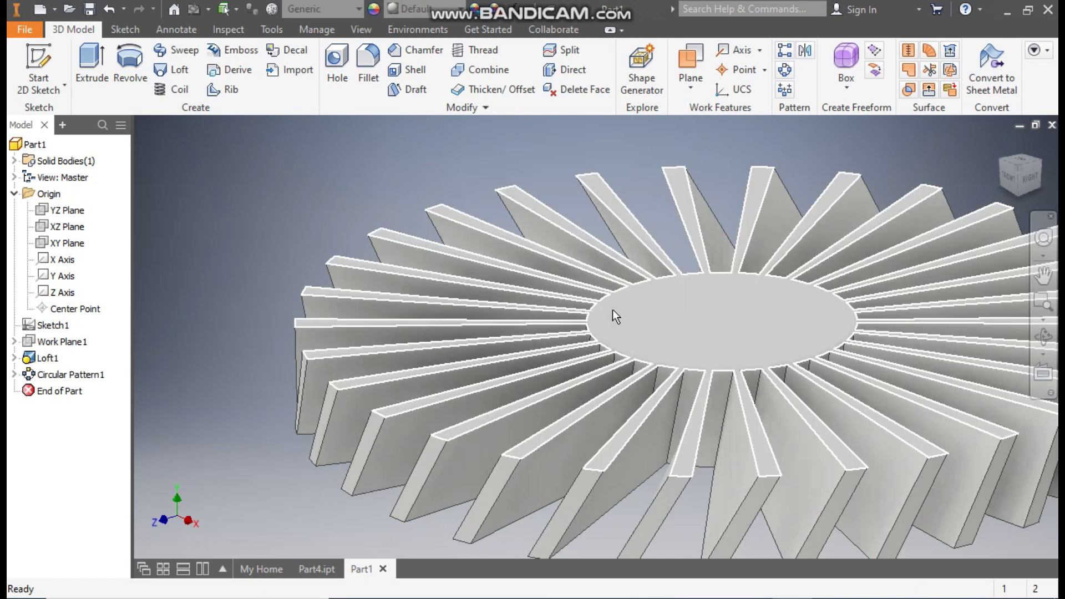
pyautogui.keyDown('shift'); pyautogui.moveTo(613, 311); pyautogui.dragTo(624, 259, button='middle'); pyautogui.keyUp('shift')
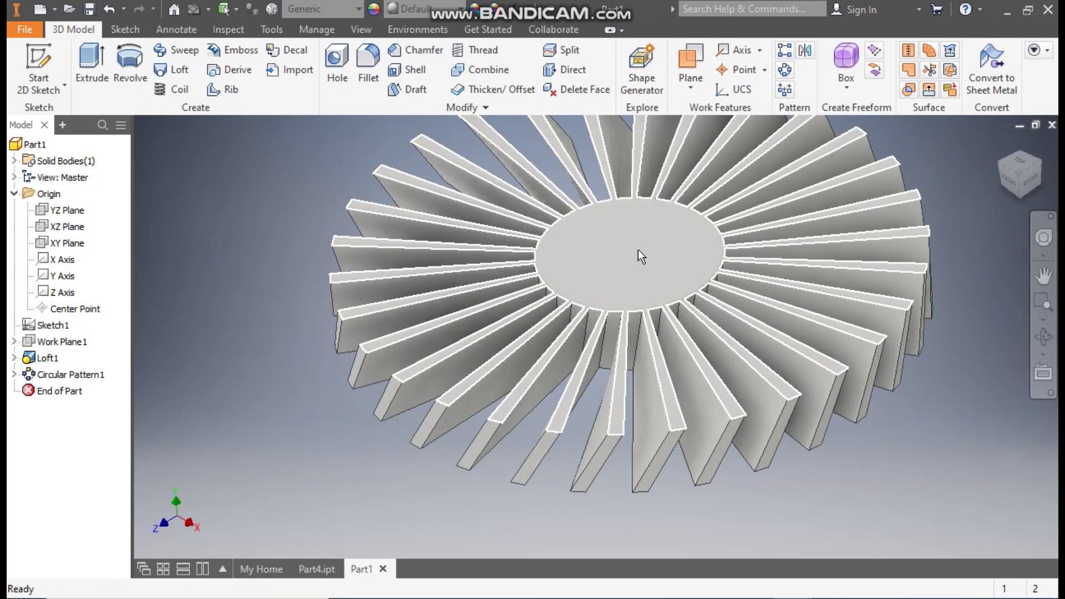
pyautogui.click(620, 241)
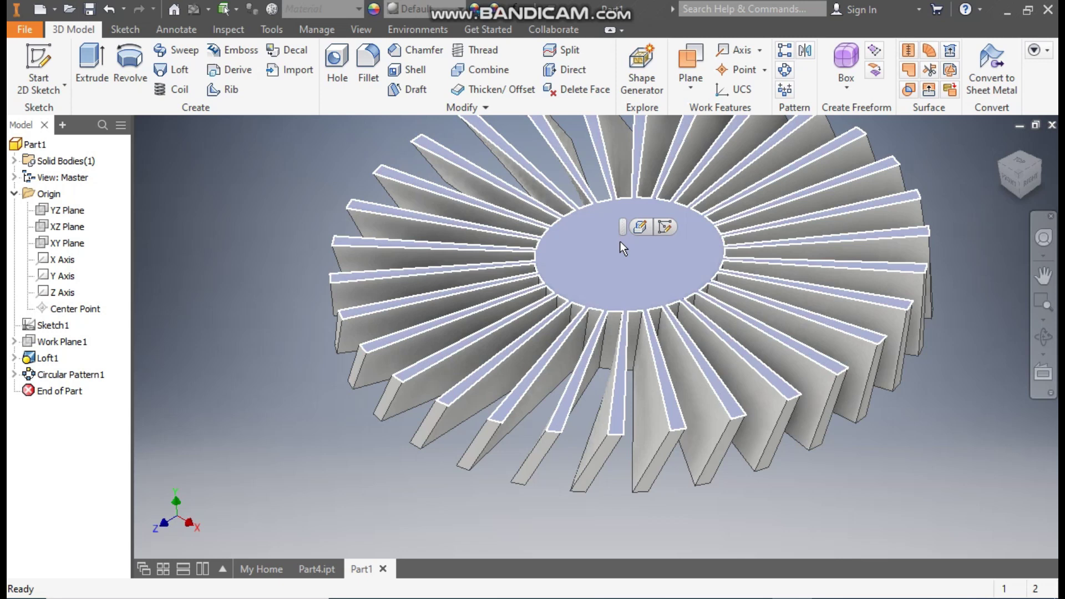
# Start a sketch on the hub's top face with an 80 mm circle at its centre.
pyautogui.click(669, 228)
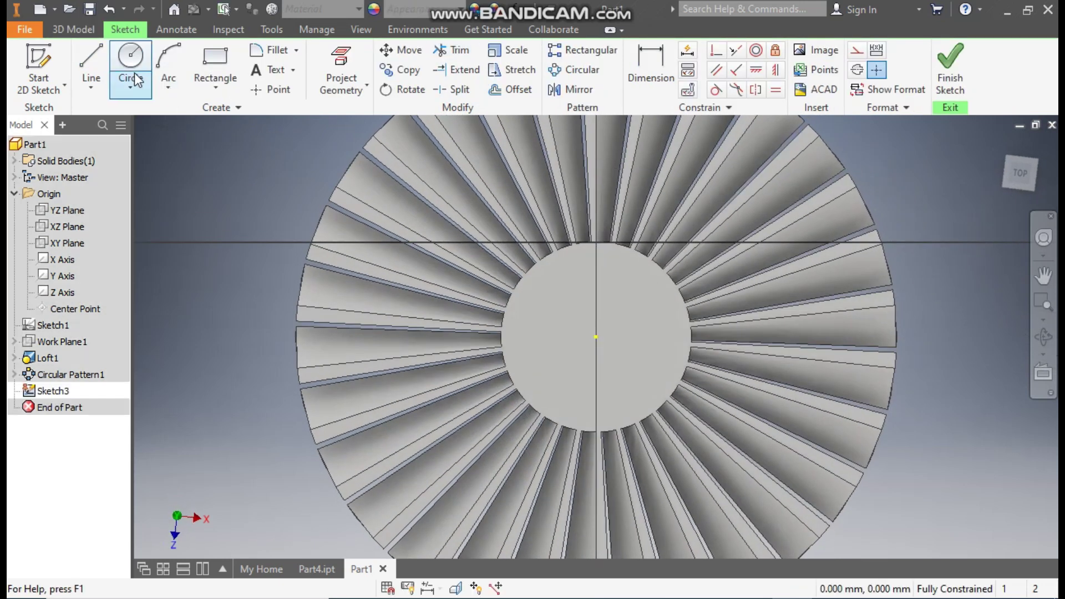
pyautogui.click(132, 57)
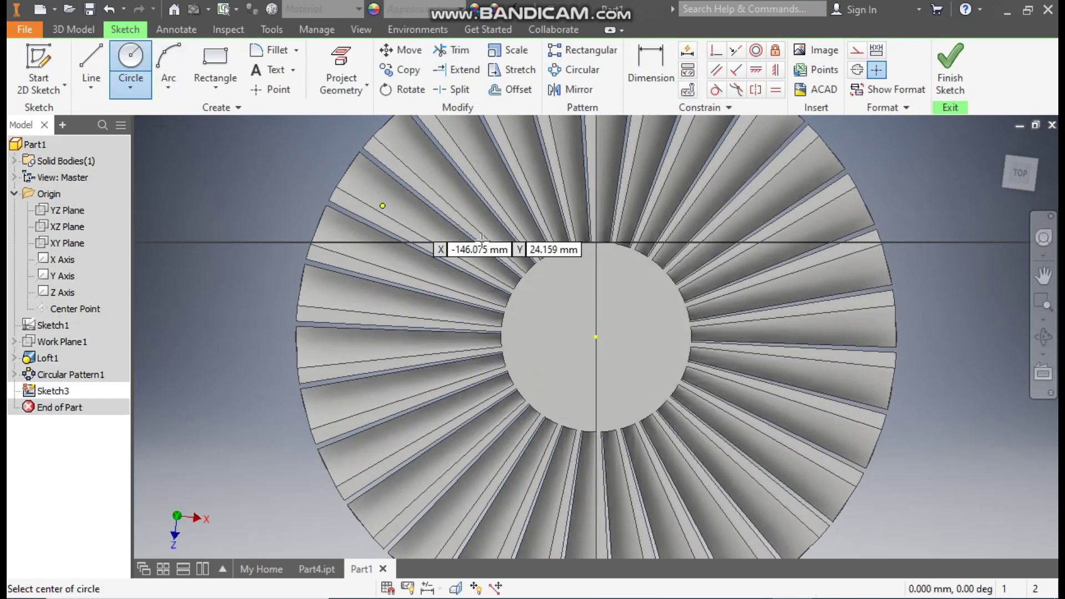
pyautogui.click(596, 336)
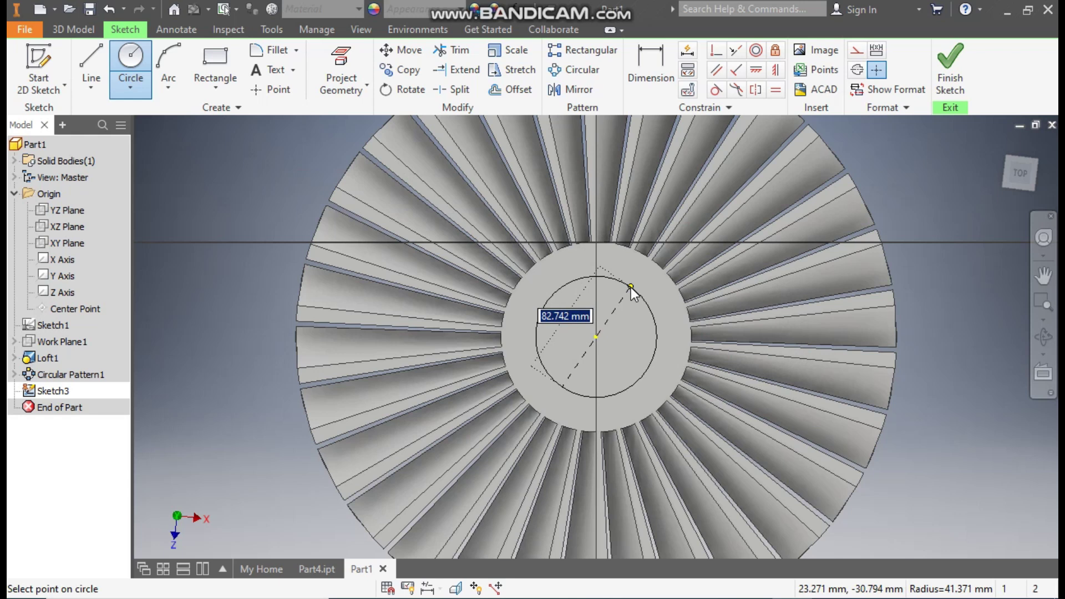
pyautogui.write('80')
pyautogui.press('Return')
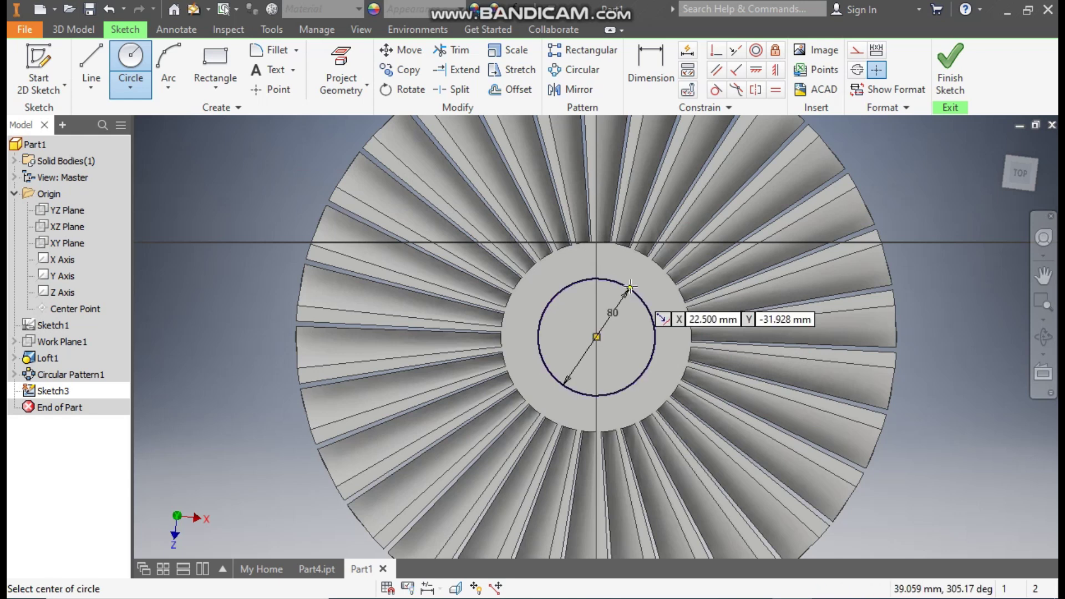
# Draw a two-point-center rectangle centred on the circle's bottom point.
pyautogui.click(211, 84)
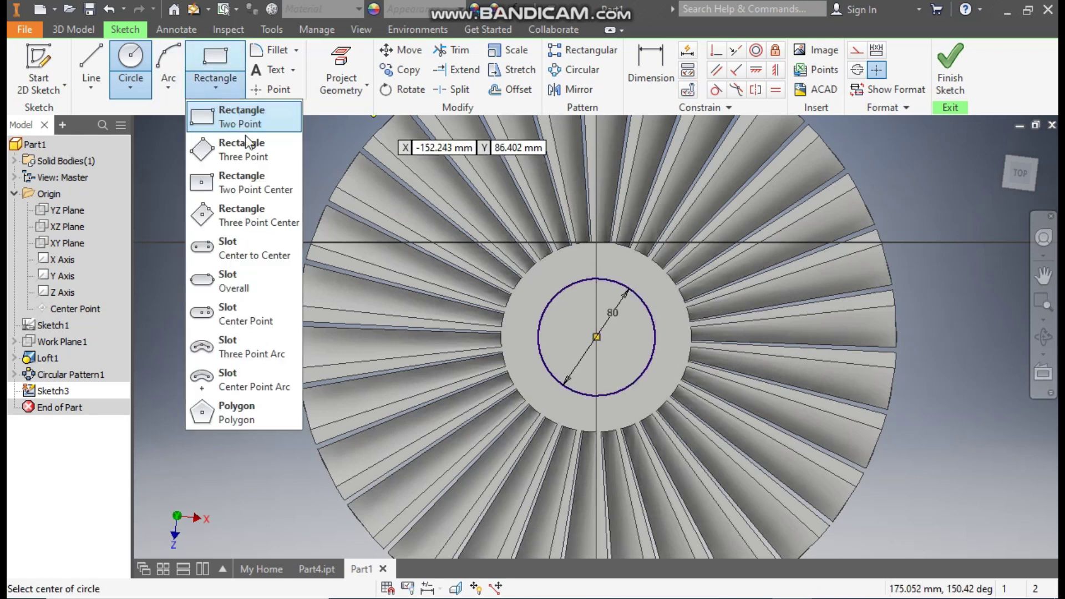
pyautogui.click(253, 189)
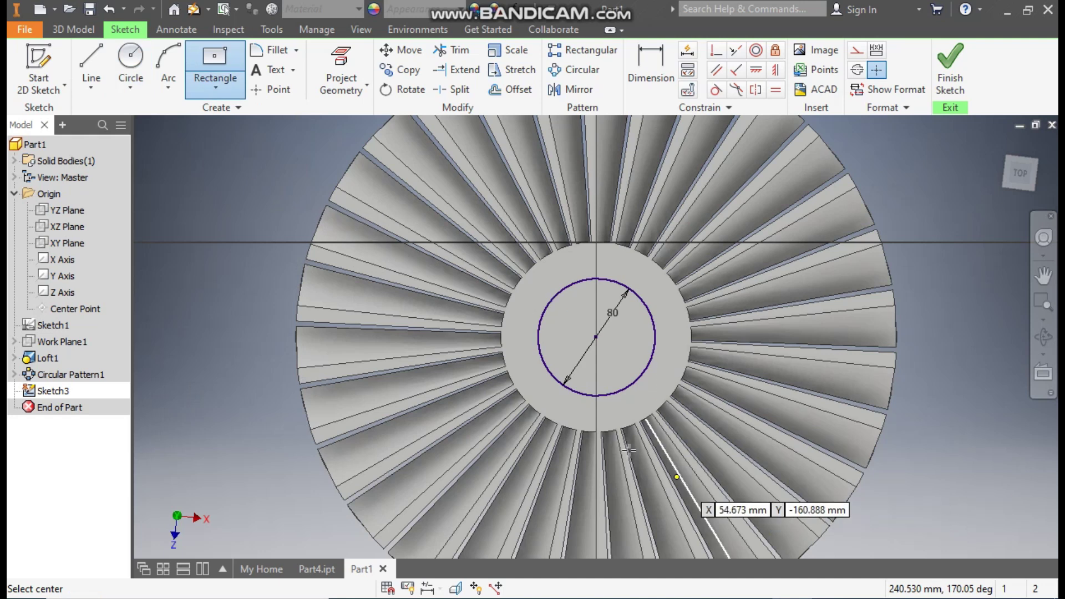
pyautogui.scroll(-3, 665, 438)
pyautogui.click(590, 358)
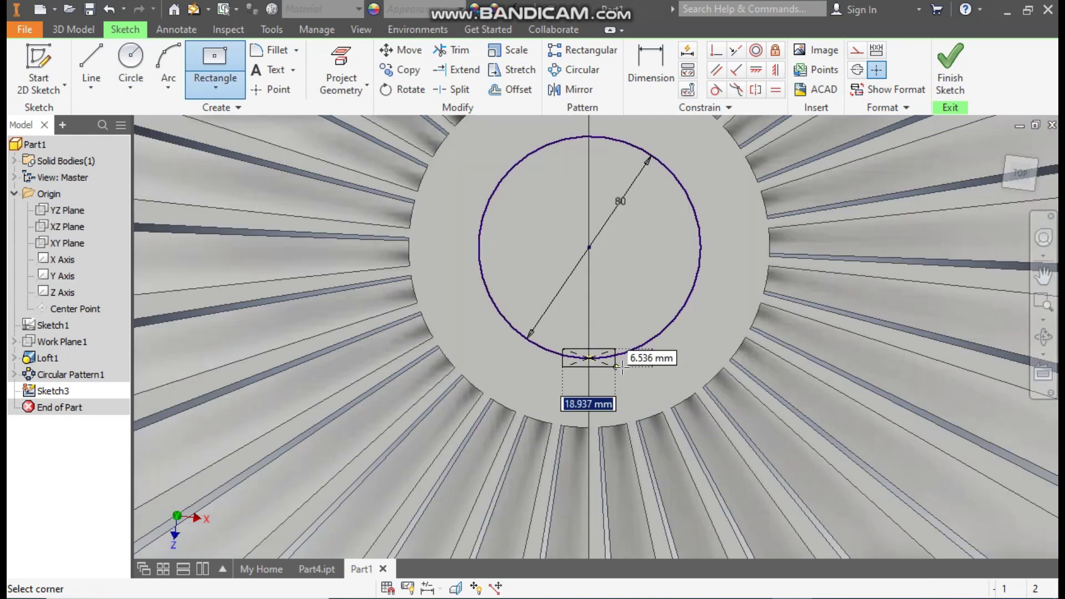
pyautogui.click(632, 326)
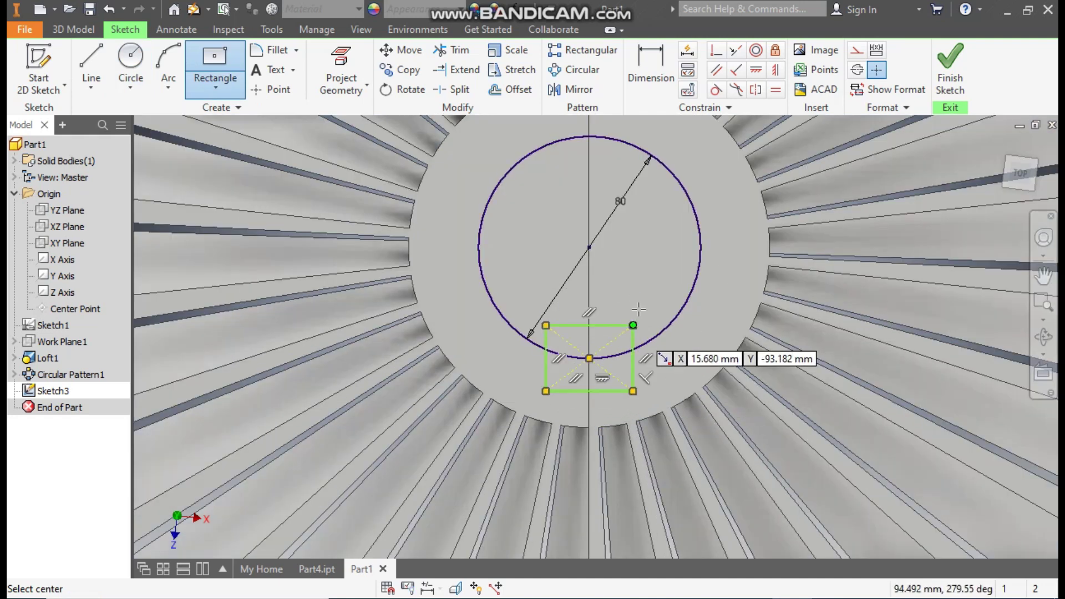
# Dimension the rectangle 20 mm wide and 20 mm high, making a square.
pyautogui.click(640, 69)
pyautogui.click(605, 326)
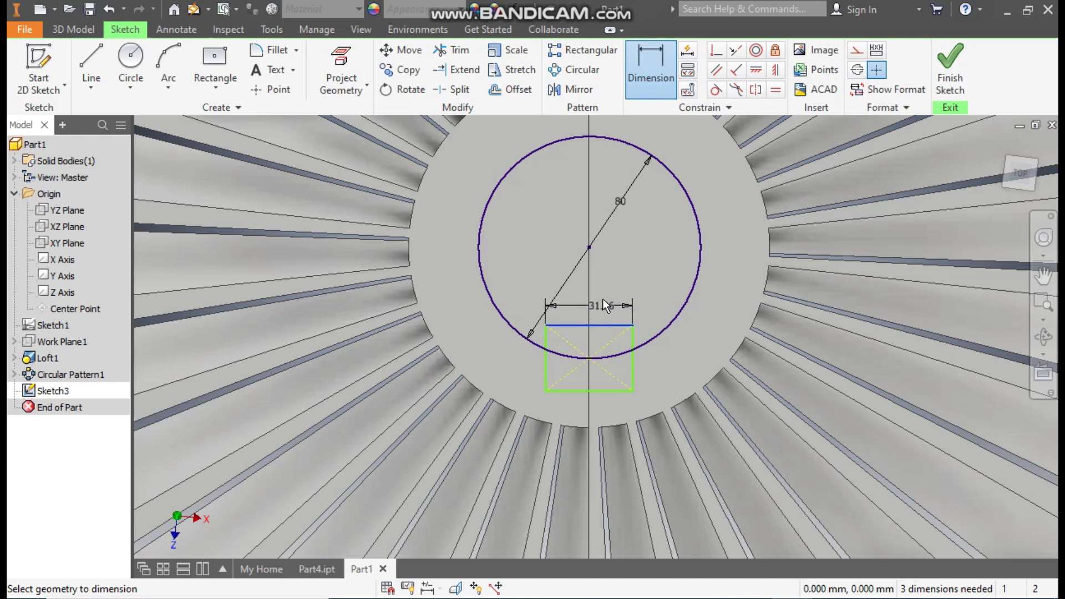
pyautogui.click(602, 298)
pyautogui.write('20')
pyautogui.press('Return')
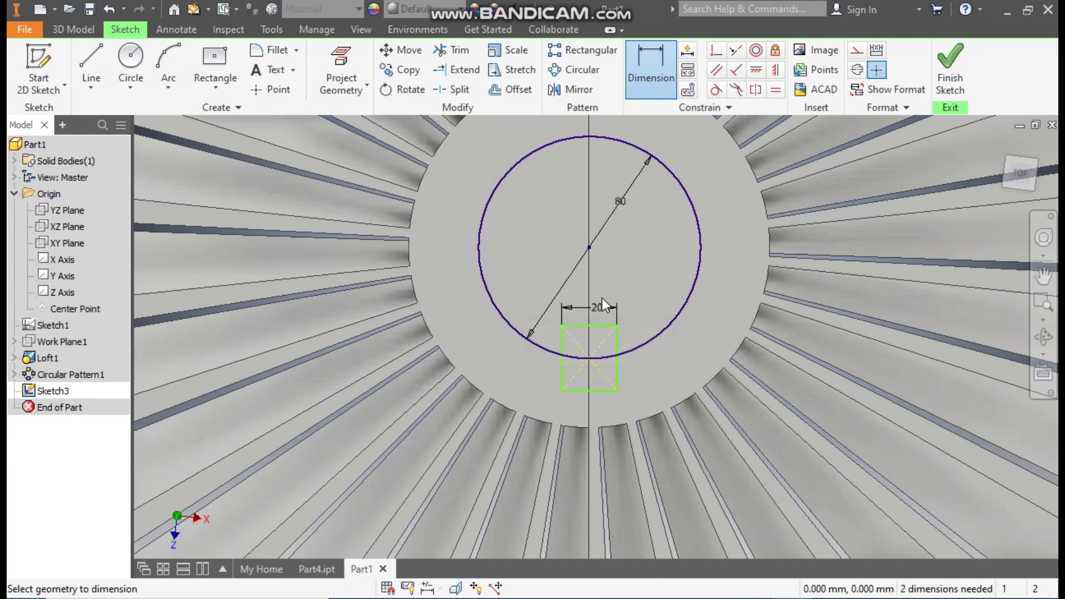
pyautogui.click(617, 370)
pyautogui.click(644, 368)
pyautogui.write('20')
pyautogui.press('Return')
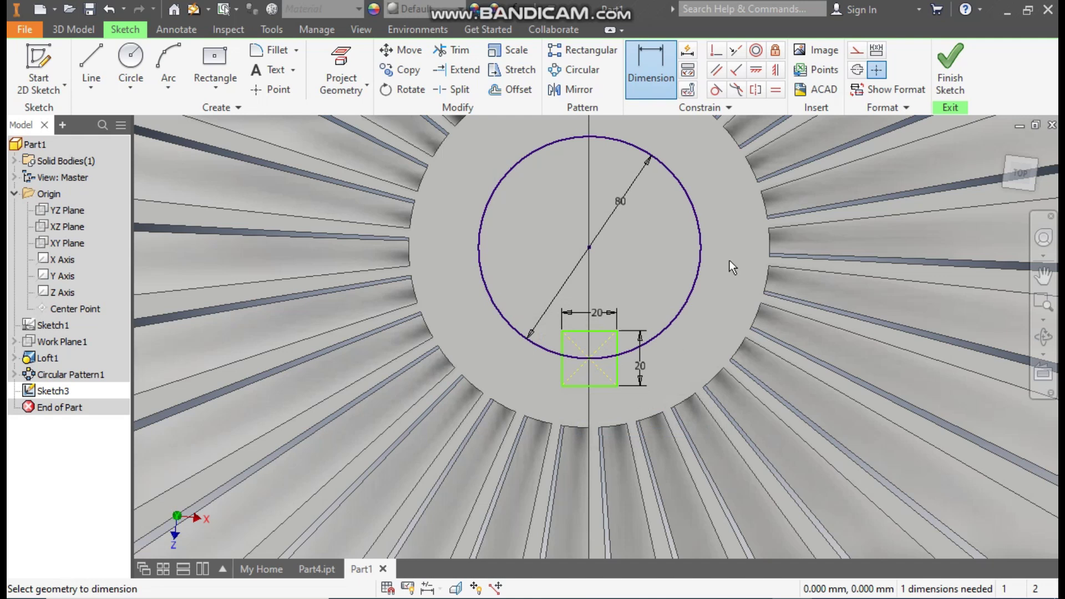
# Align the square's centre vertically with the circle centre and finish the sketch.
pyautogui.click(776, 70)
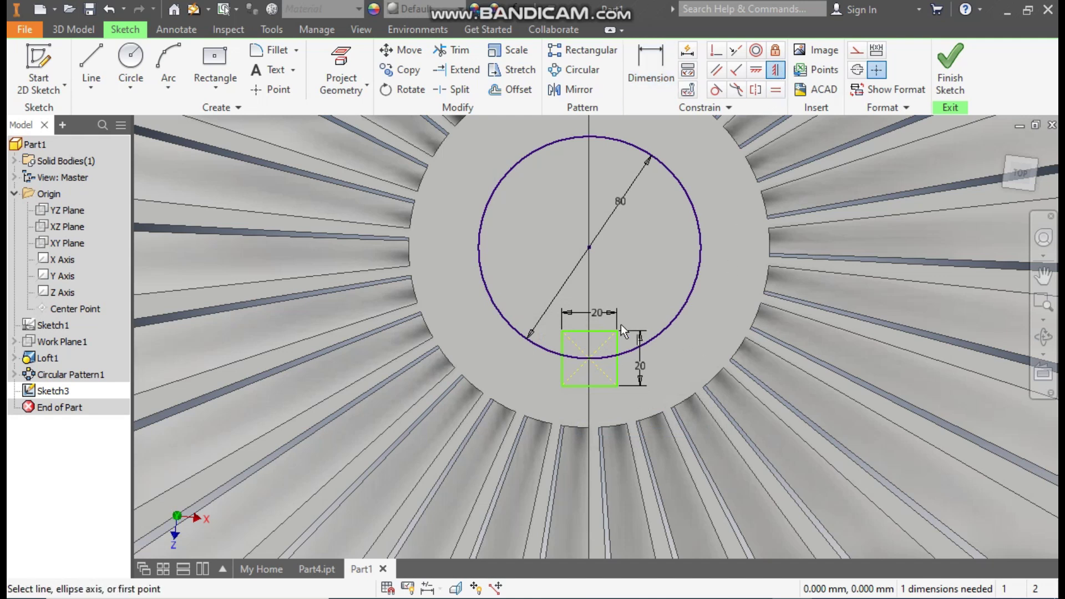
pyautogui.click(588, 247)
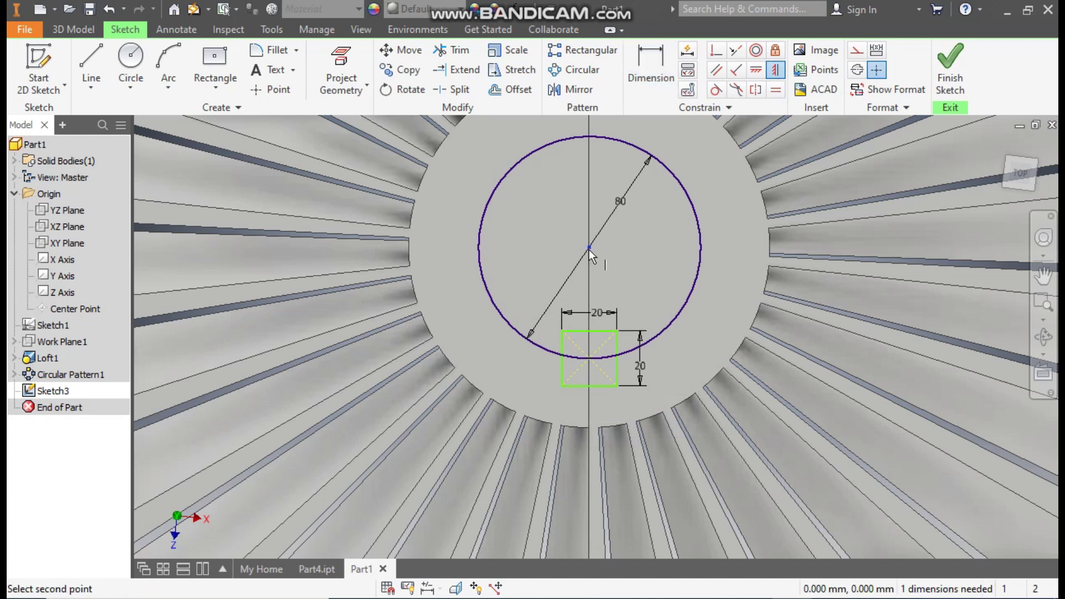
pyautogui.click(590, 358)
pyautogui.click(951, 64)
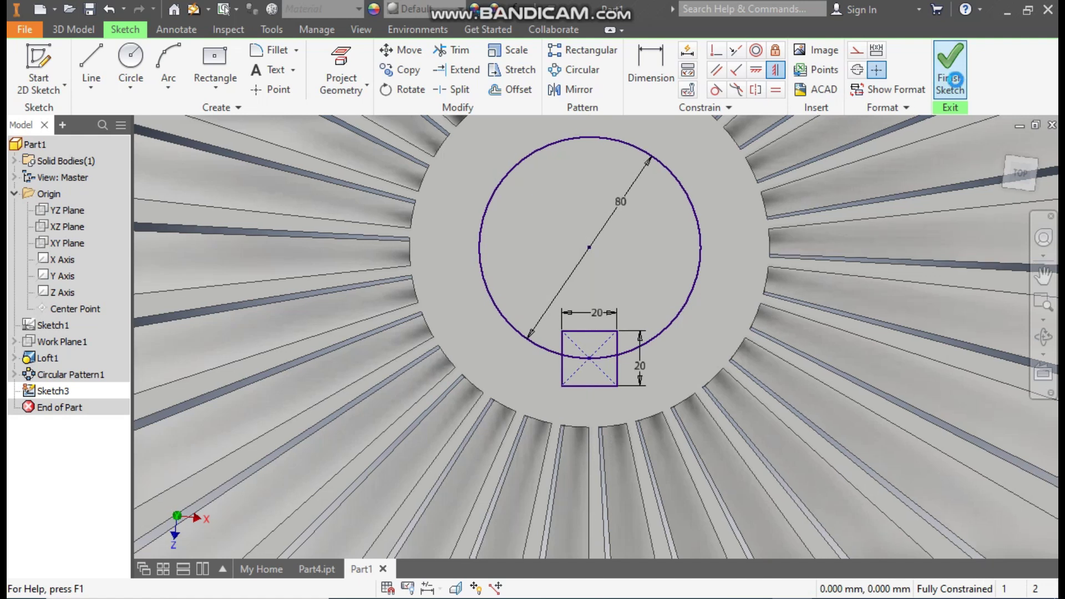
# Extrude the circle-and-key profile as a Cut with extents All, creating the keyed bore.
pyautogui.press('e')
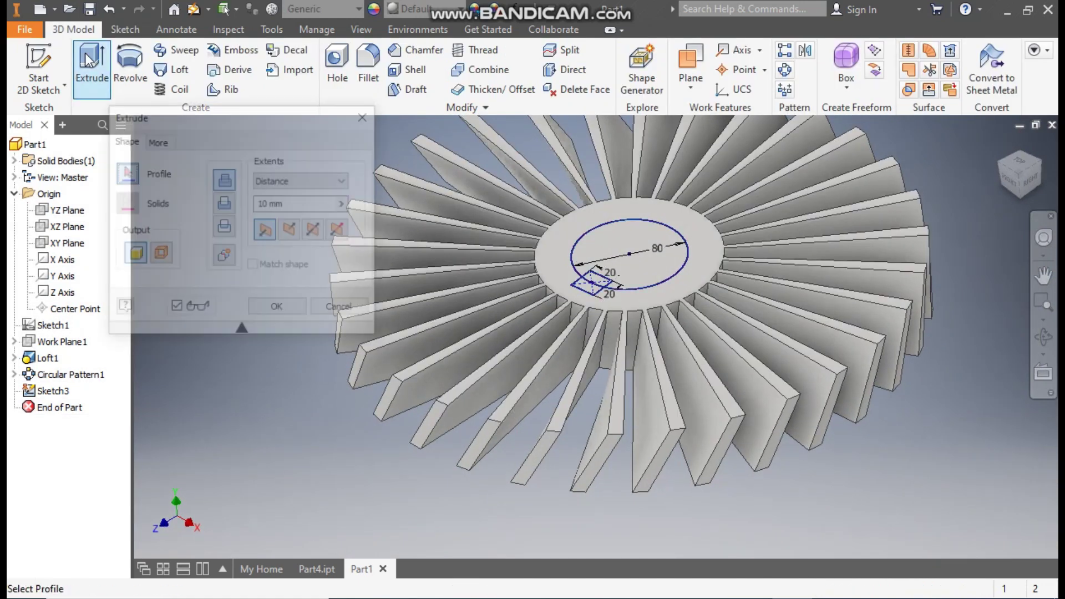
pyautogui.click(588, 266)
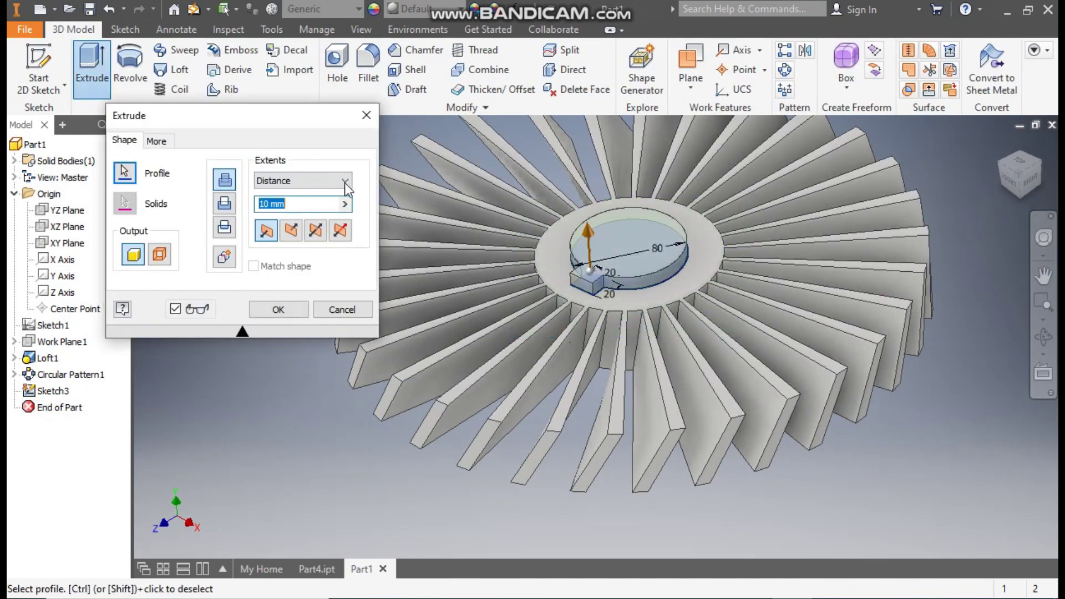
pyautogui.click(230, 211)
pyautogui.click(291, 181)
pyautogui.click(284, 238)
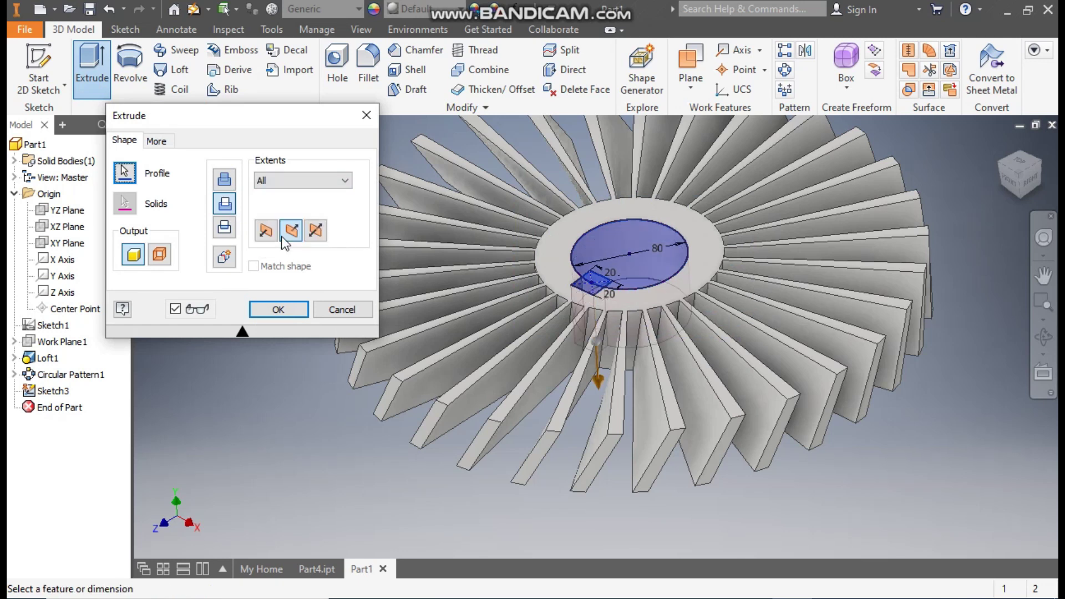
pyautogui.click(289, 315)
pyautogui.moveTo(804, 233); pyautogui.dragTo(859, 286, button='middle')
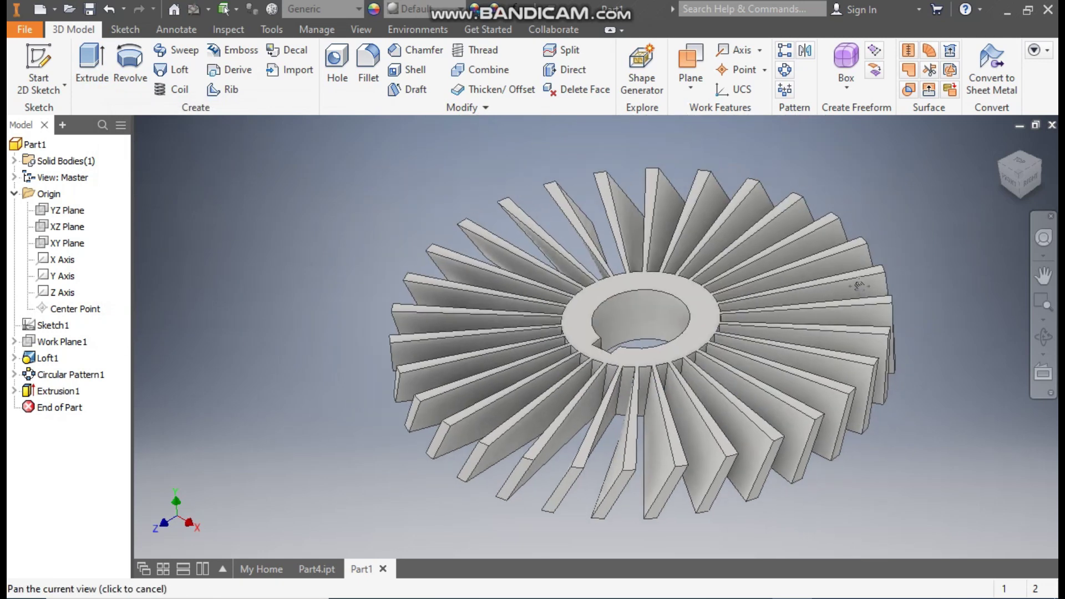
# Apply the Chrome - Polished appearance to the whole turbine wheel.
pyautogui.click(428, 9)
pyautogui.scroll(6, 460, 202)
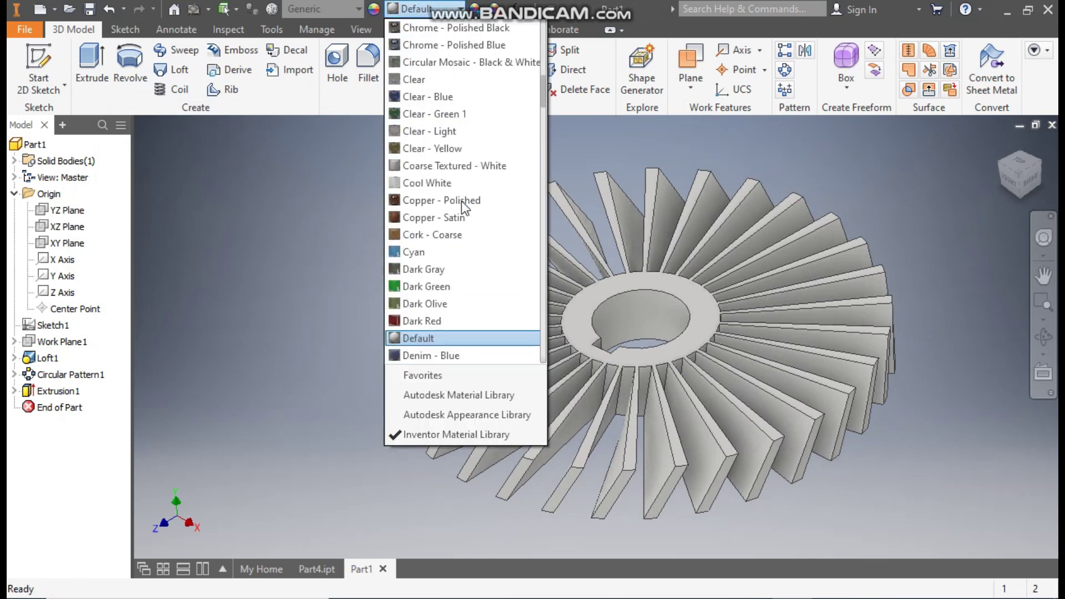
pyautogui.scroll(2, 460, 213)
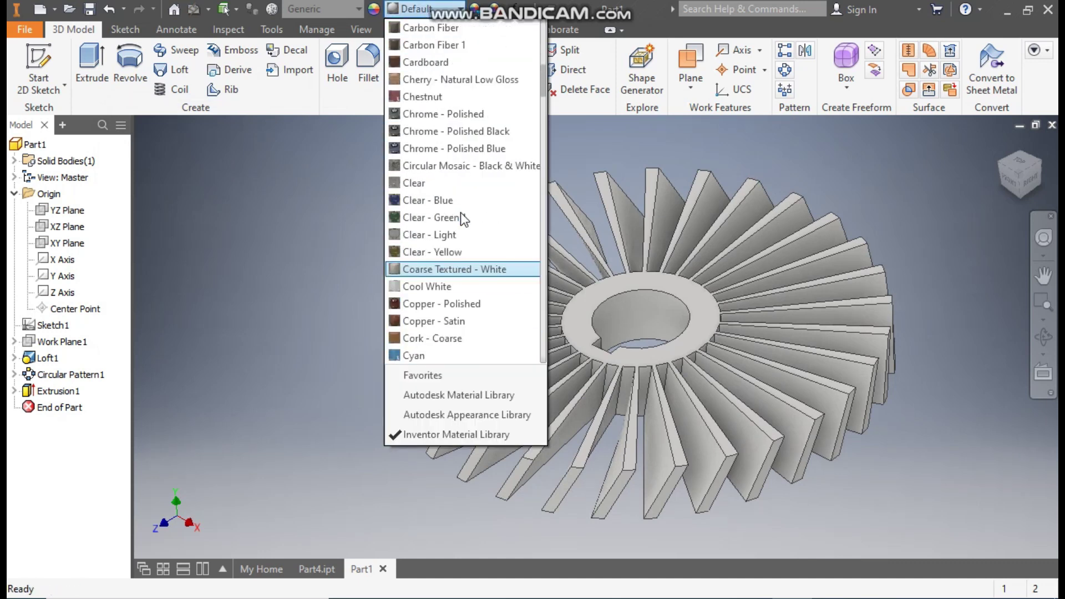
pyautogui.click(476, 113)
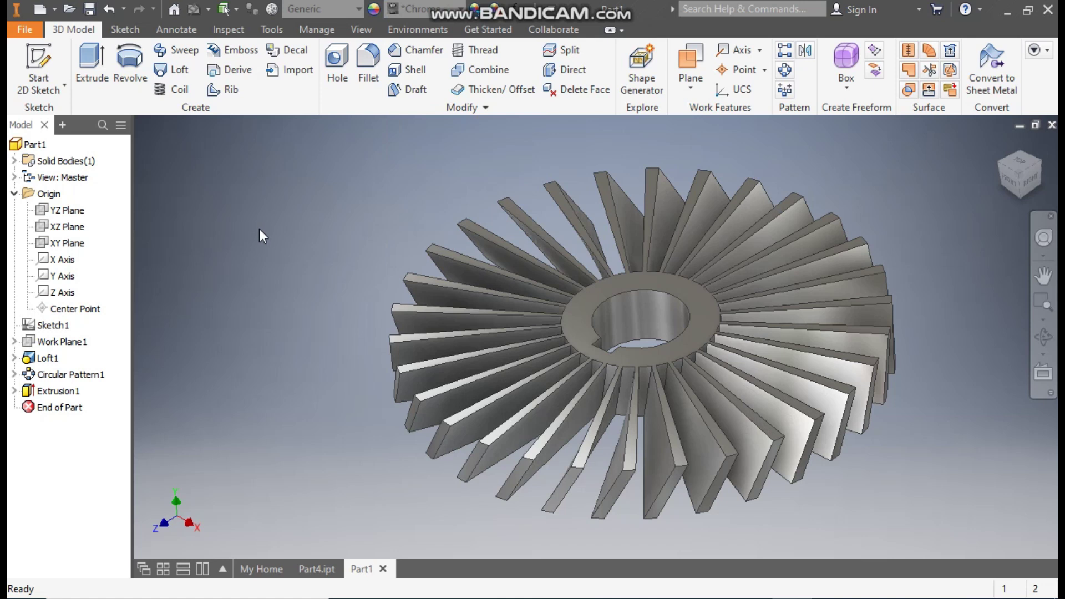